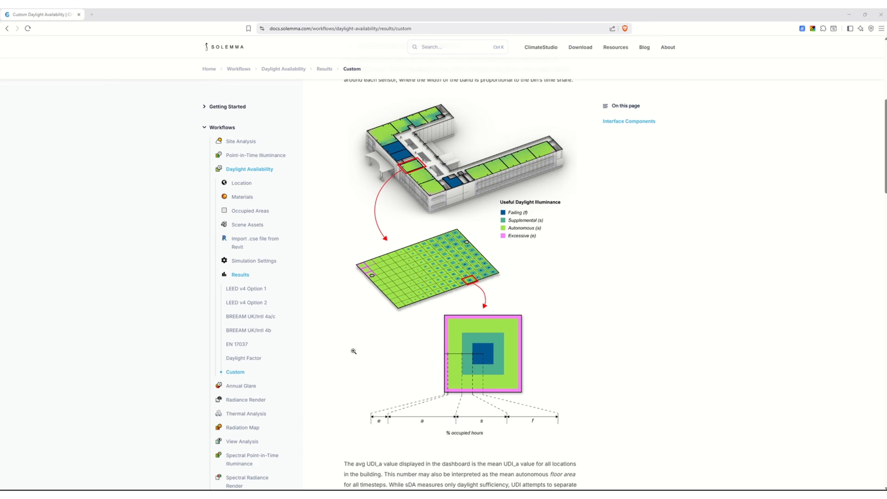
- Browse the ClimateStudio documentation to the Daylight Availability workflow page and read its simulation setup
{"action": "left_click", "coordinate": [226, 46]}
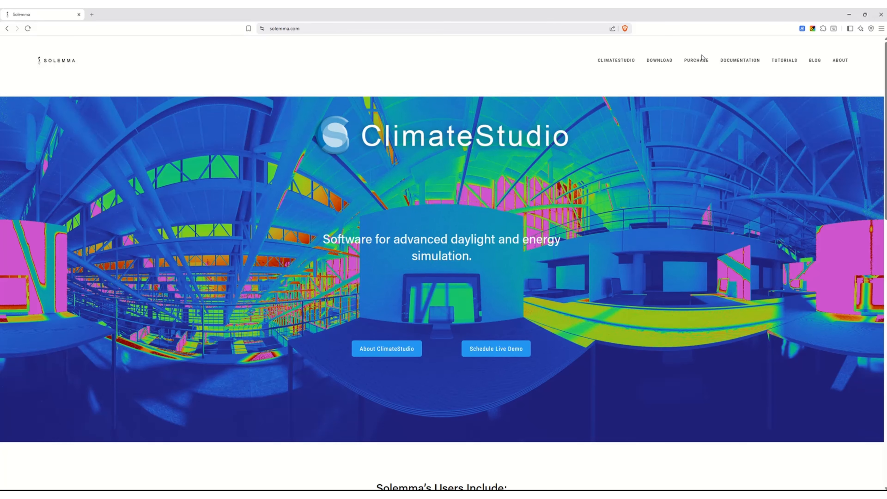
{"action": "left_click", "coordinate": [741, 60]}
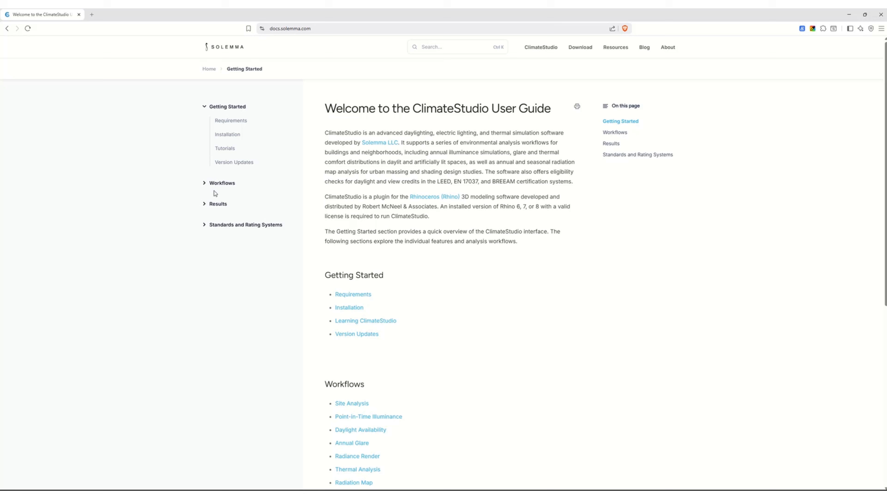
{"action": "left_click", "coordinate": [221, 183]}
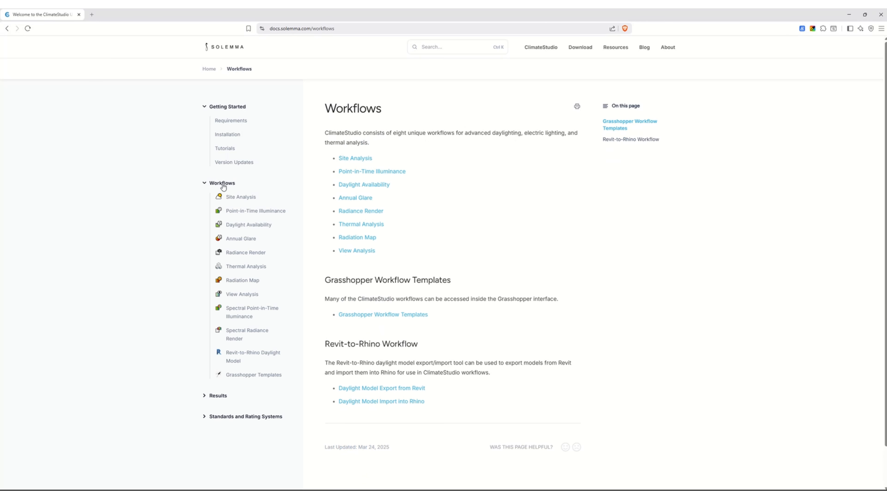
{"action": "left_click", "coordinate": [253, 228]}
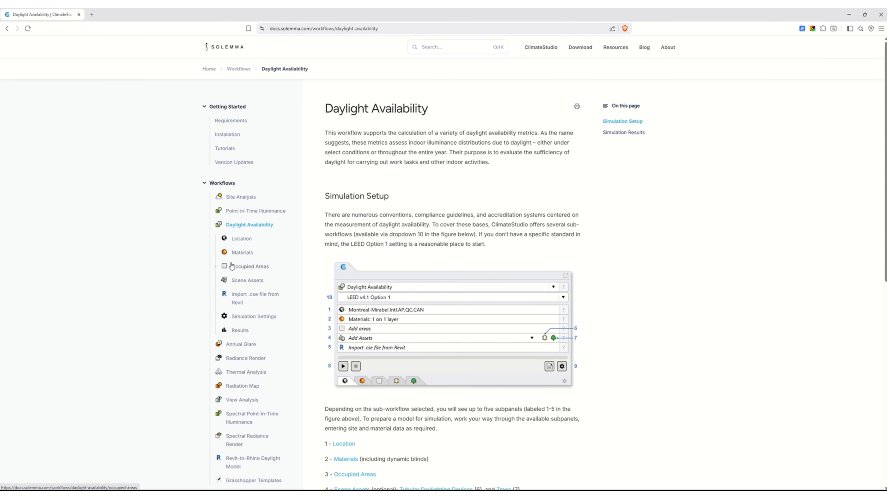
{"action": "scroll", "coordinate": [392, 179], "scroll_direction": "down", "scroll_amount": 10}
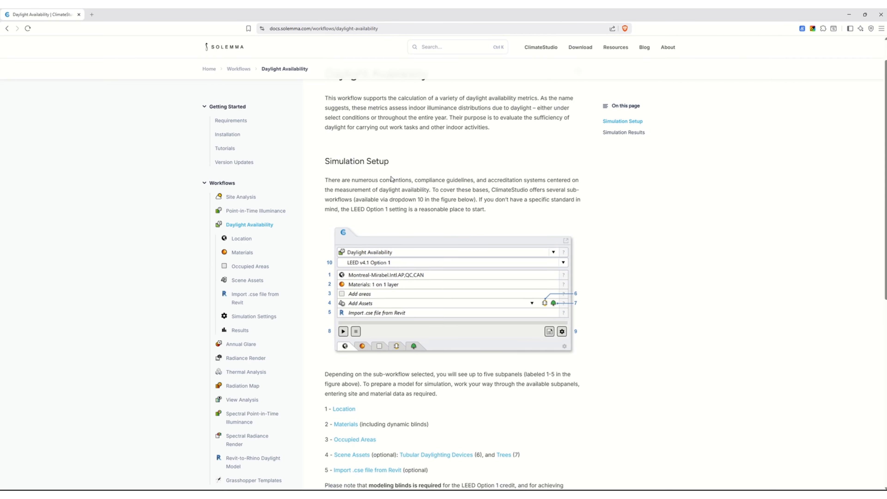
{"action": "scroll", "coordinate": [392, 176], "scroll_direction": "up", "scroll_amount": 10}
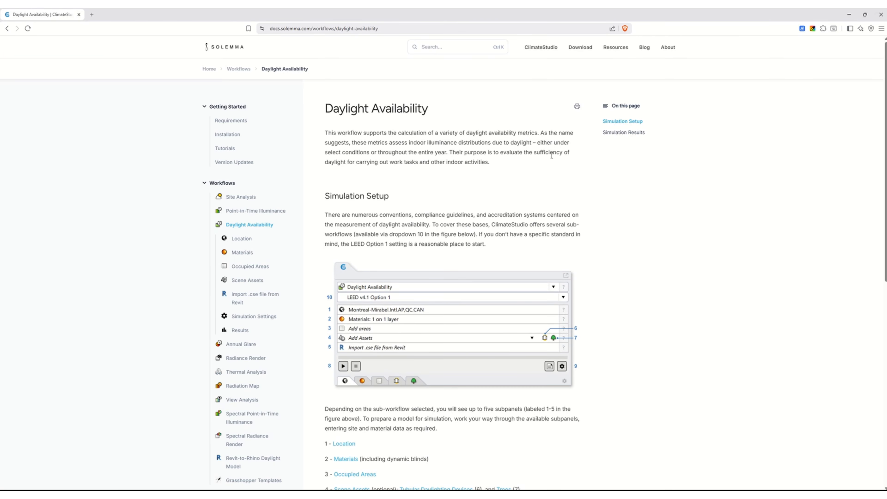
- Switch to Rhino and launch the ClimateStudio command to open the CS Workflows panel
{"action": "left_click", "coordinate": [849, 15]}
{"action": "right_click_drag", "start_coordinate": [437, 278], "coordinate": [413, 232]}
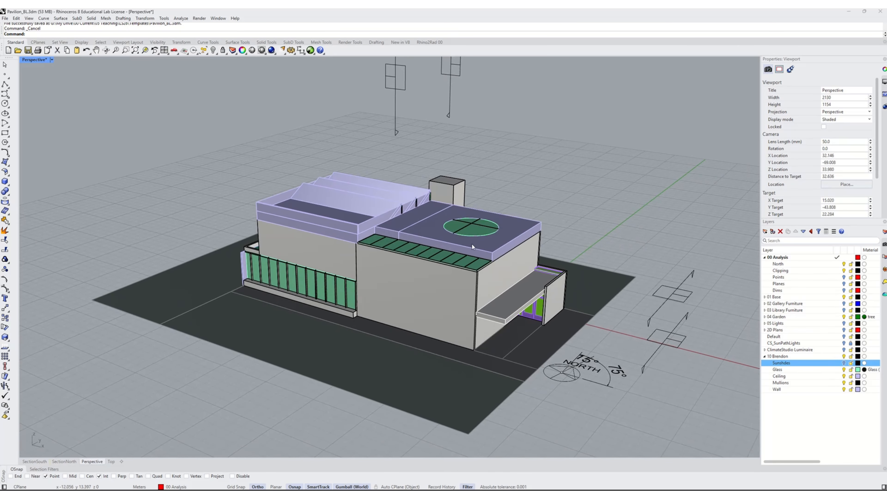
{"action": "mouse_move", "coordinate": [471, 244]}
{"action": "right_mouse_down"}
{"action": "mouse_move", "coordinate": [443, 247]}
{"action": "mouse_move", "coordinate": [468, 247]}
{"action": "right_mouse_up"}
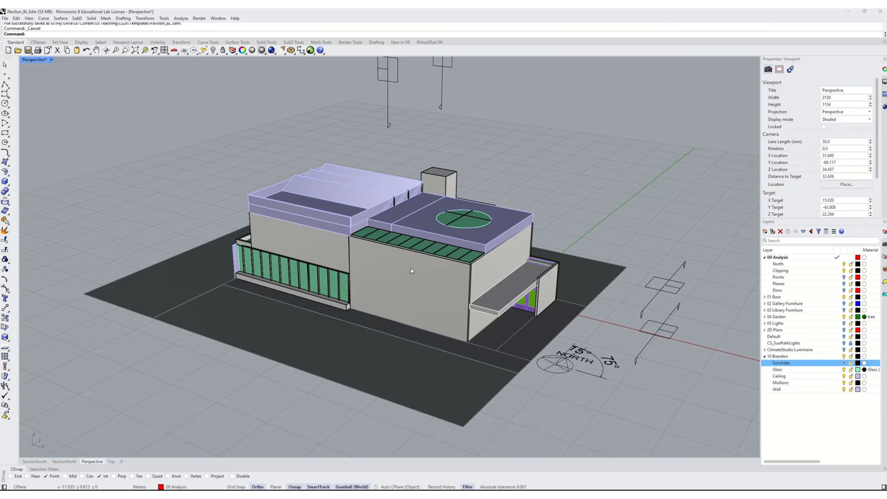
{"action": "right_click_drag", "start_coordinate": [411, 268], "coordinate": [455, 335], "text": "shift"}
{"action": "scroll", "coordinate": [456, 336], "scroll_direction": "up", "scroll_amount": 5}
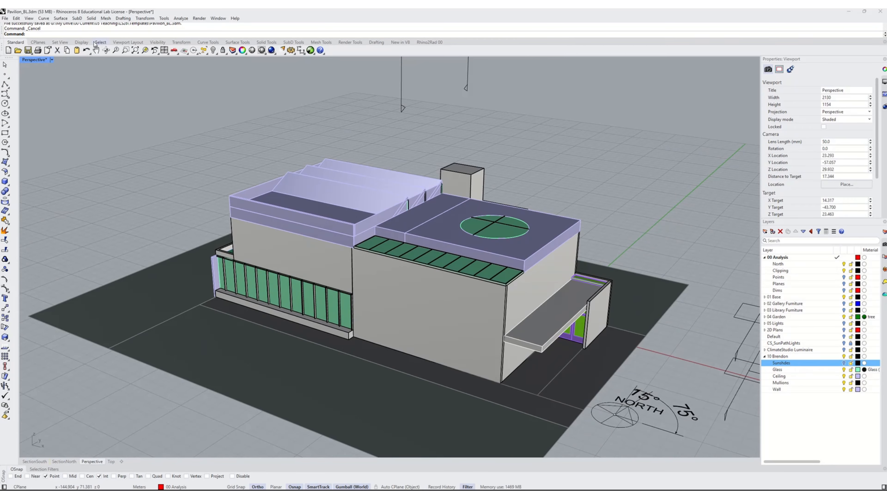
{"action": "type", "text": "ClimateStudio"}
{"action": "key", "text": "Return"}
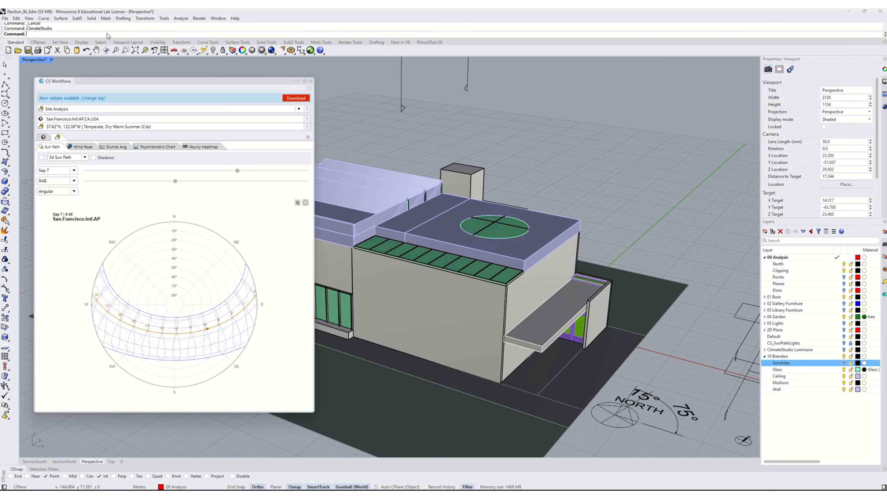
- Switch the workflow to Daylight Availability and review its Location, Materials and Occupied Areas panels
{"action": "left_click", "coordinate": [56, 109]}
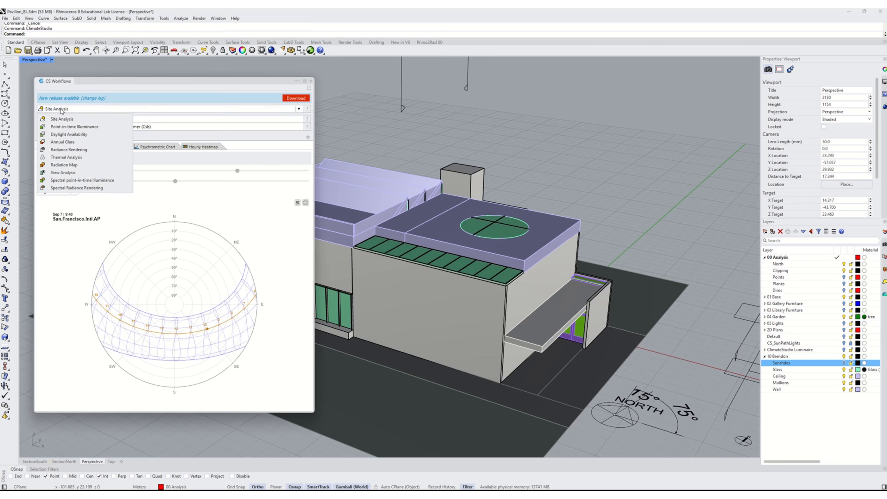
{"action": "left_click", "coordinate": [58, 137]}
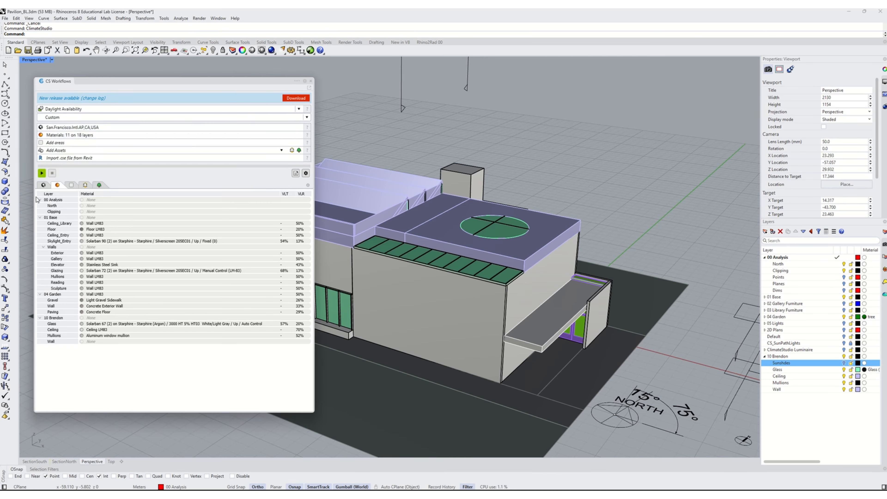
{"action": "left_click", "coordinate": [44, 185]}
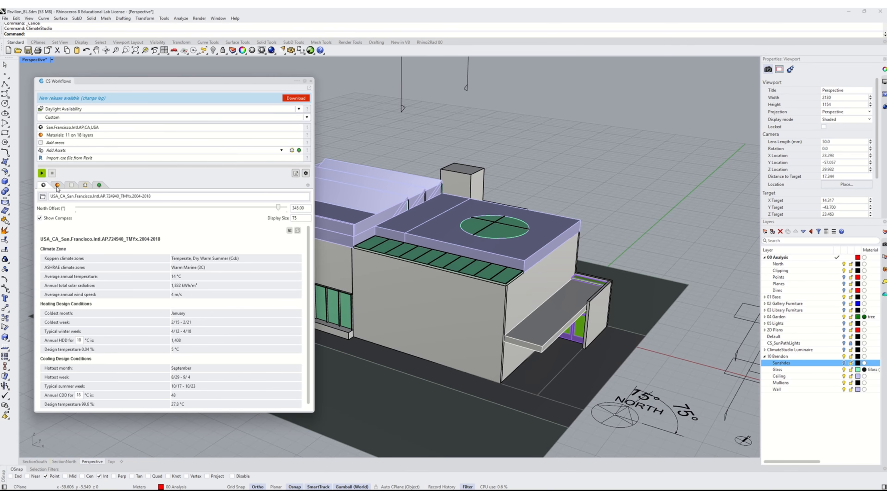
{"action": "left_click", "coordinate": [58, 186]}
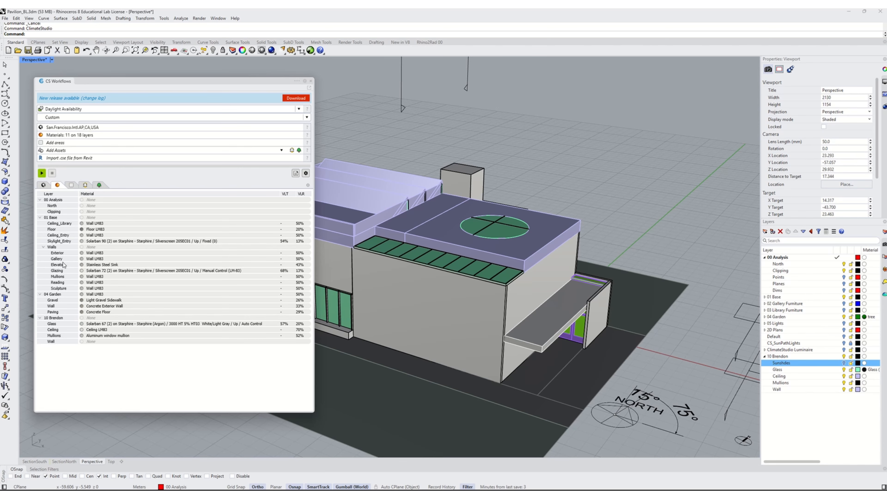
{"action": "left_click", "coordinate": [72, 185]}
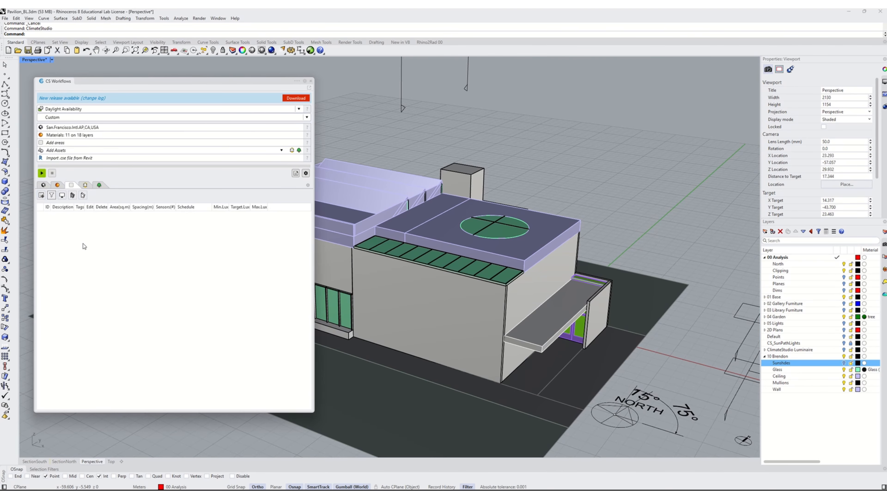
- Enable the clipping plane in the Perspective view to cut the building open at the ground floor
{"action": "right_click_drag", "start_coordinate": [425, 234], "coordinate": [61, 228], "text": "shift"}
{"action": "mouse_move", "coordinate": [538, 307]}
{"action": "right_mouse_down"}
{"action": "mouse_move", "coordinate": [527, 295]}
{"action": "mouse_move", "coordinate": [544, 301]}
{"action": "right_mouse_up"}
{"action": "scroll", "coordinate": [493, 245], "scroll_direction": "down", "scroll_amount": 6}
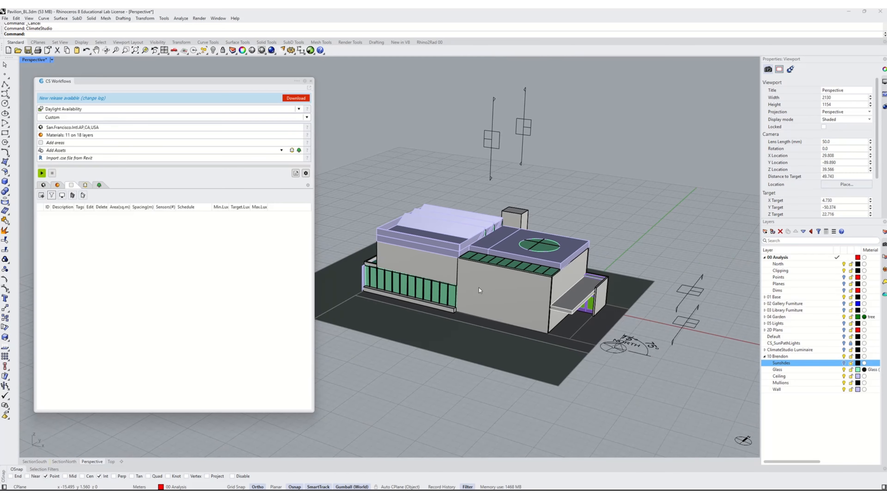
{"action": "left_click", "coordinate": [697, 310]}
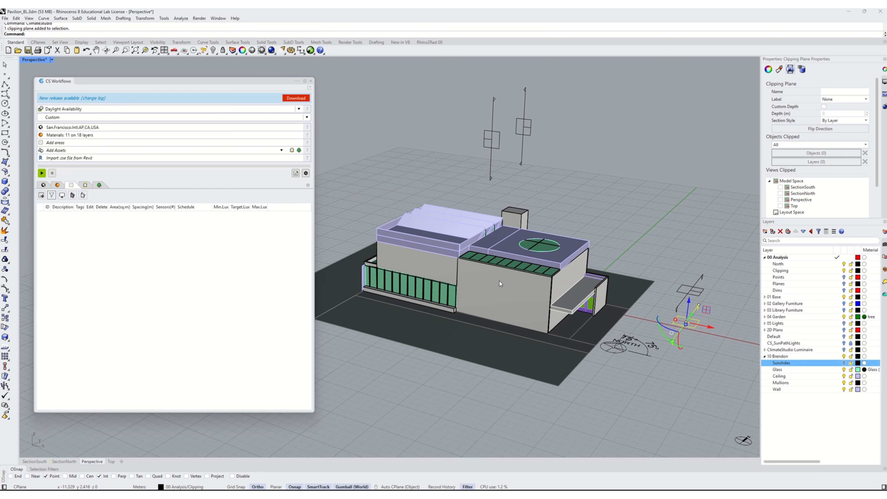
{"action": "left_click", "coordinate": [780, 200]}
{"action": "right_click_drag", "start_coordinate": [528, 248], "coordinate": [553, 260], "text": "shift"}
{"action": "scroll", "coordinate": [541, 361], "scroll_direction": "down", "scroll_amount": 5}
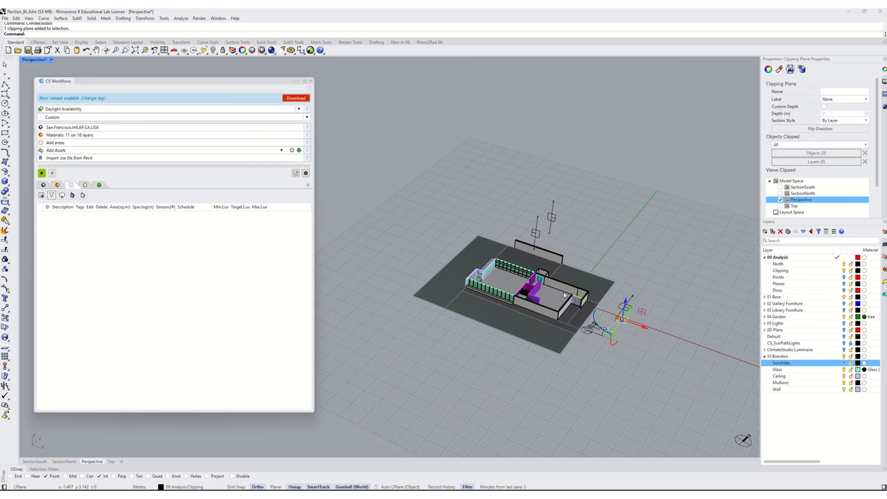
- Select the large floor surface of the ground-floor space in the clipped model
{"action": "scroll", "coordinate": [562, 293], "scroll_direction": "up", "scroll_amount": 5}
{"action": "left_click", "coordinate": [599, 261]}
{"action": "right_click_drag", "start_coordinate": [598, 261], "coordinate": [547, 338], "text": "shift"}
{"action": "type", "text": "z"}
{"action": "key", "text": "Return"}
{"action": "type", "text": "s"}
{"action": "key", "text": "Return"}
{"action": "scroll", "coordinate": [604, 301], "scroll_direction": "down", "scroll_amount": 8}
{"action": "scroll", "coordinate": [557, 339], "scroll_direction": "up", "scroll_amount": 6}
{"action": "scroll", "coordinate": [559, 347], "scroll_direction": "down", "scroll_amount": 2}
{"action": "key", "text": "Escape"}
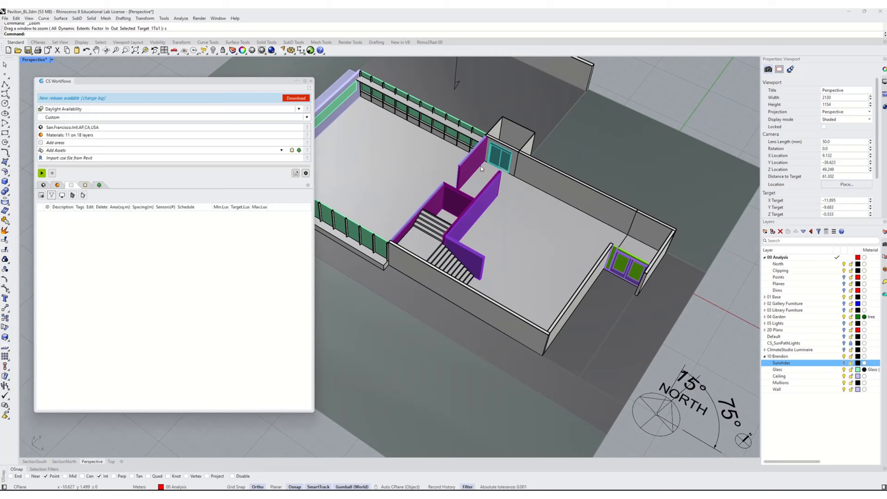
{"action": "scroll", "coordinate": [554, 361], "scroll_direction": "down", "scroll_amount": 3}
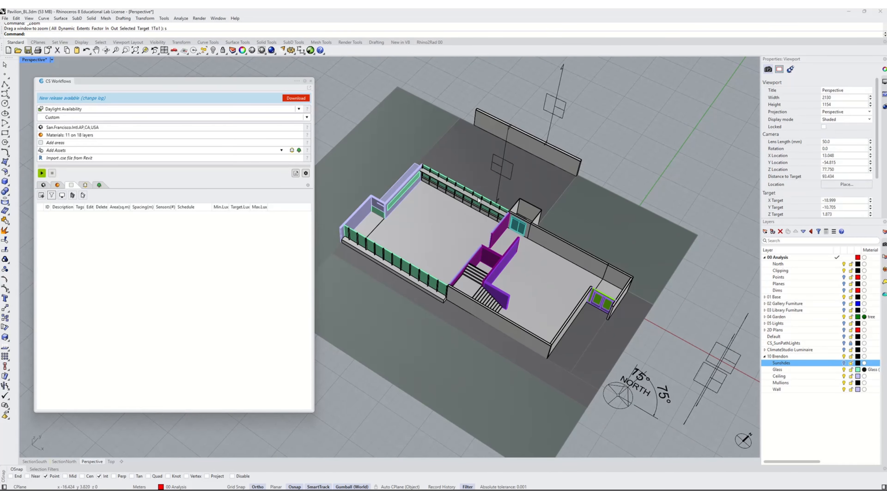
{"action": "scroll", "coordinate": [507, 272], "scroll_direction": "up", "scroll_amount": 2}
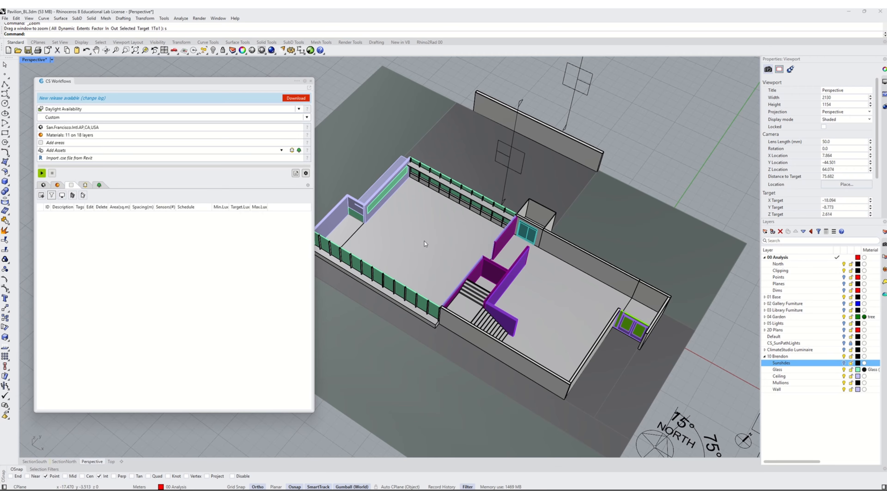
{"action": "left_click", "coordinate": [557, 308]}
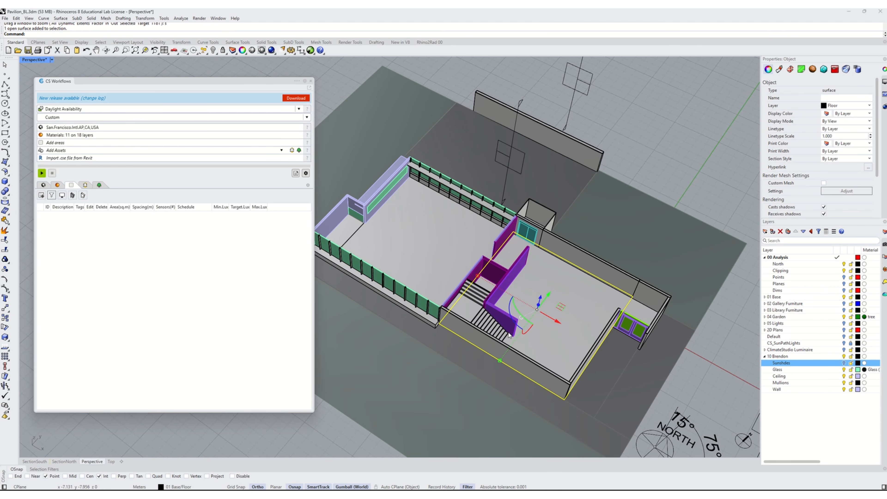
{"action": "right_click_drag", "start_coordinate": [580, 348], "coordinate": [567, 361]}
{"action": "right_click_drag", "start_coordinate": [570, 392], "coordinate": [592, 374]}
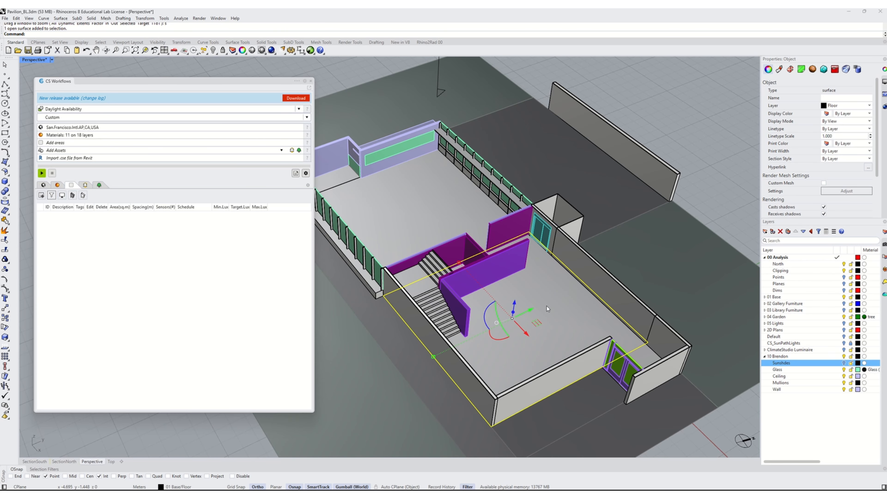
- Create a new sublayer named Zones under 00 Analysis and set its color to Red
{"action": "left_click", "coordinate": [776, 257]}
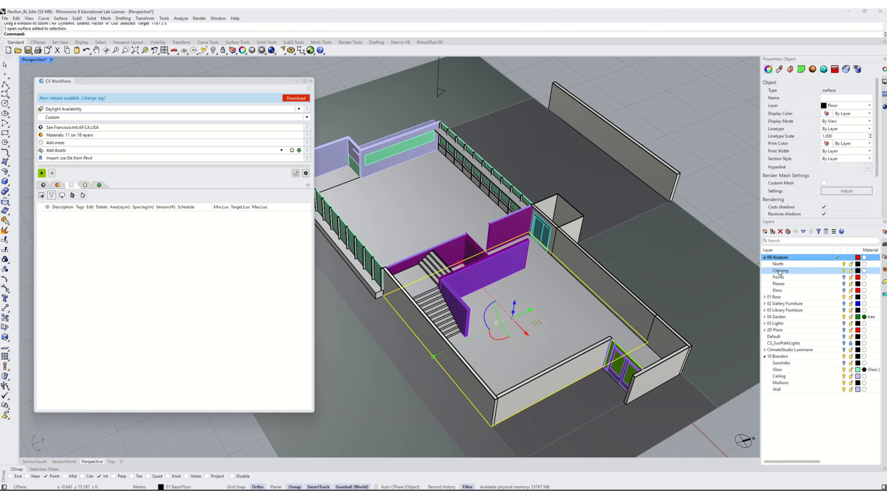
{"action": "left_click", "coordinate": [765, 231]}
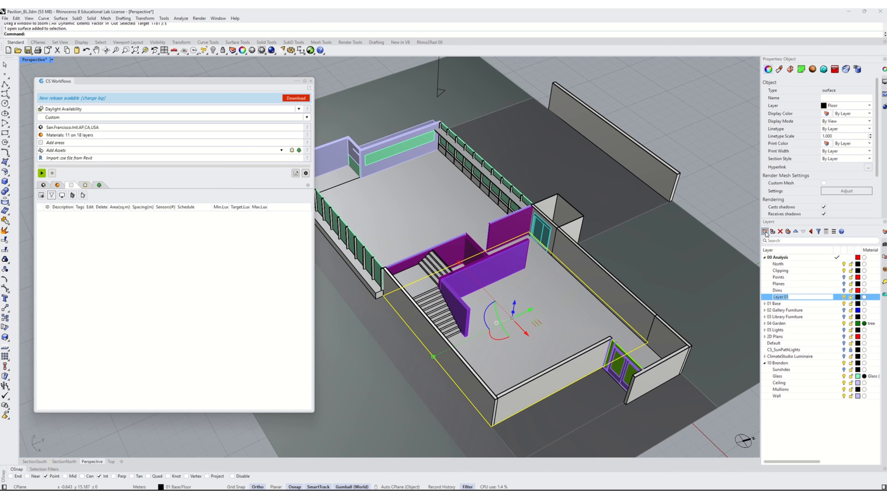
{"action": "type", "text": "Zones"}
{"action": "key", "text": "Return"}
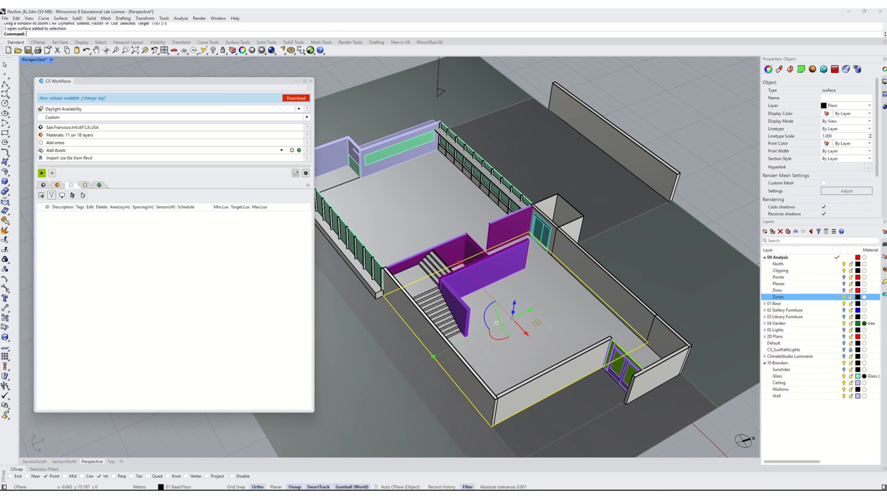
{"action": "left_click", "coordinate": [857, 297]}
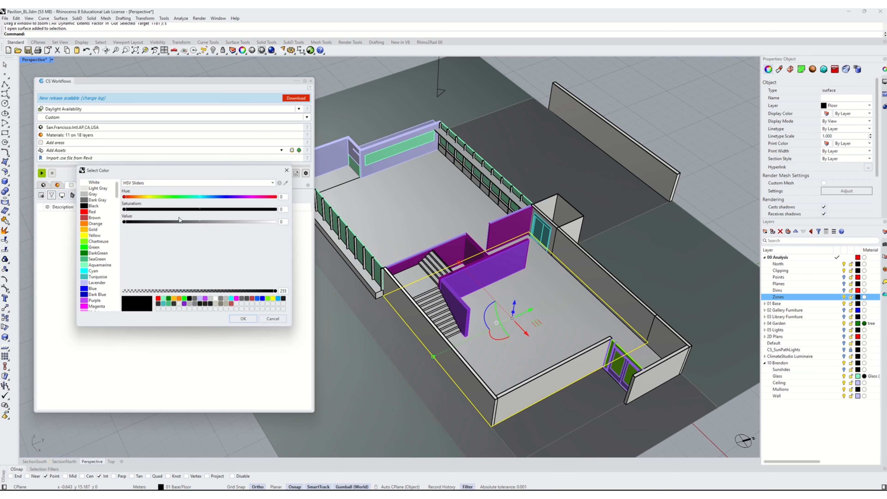
{"action": "left_click", "coordinate": [94, 212]}
{"action": "left_click", "coordinate": [243, 319]}
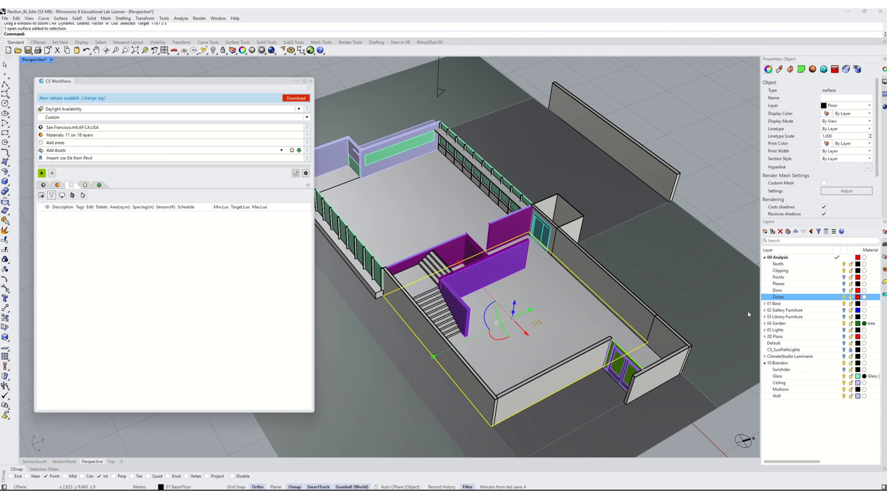
- Copy the selected floor and the second ground-floor surface onto the Zones layer
{"action": "left_click", "coordinate": [837, 297]}
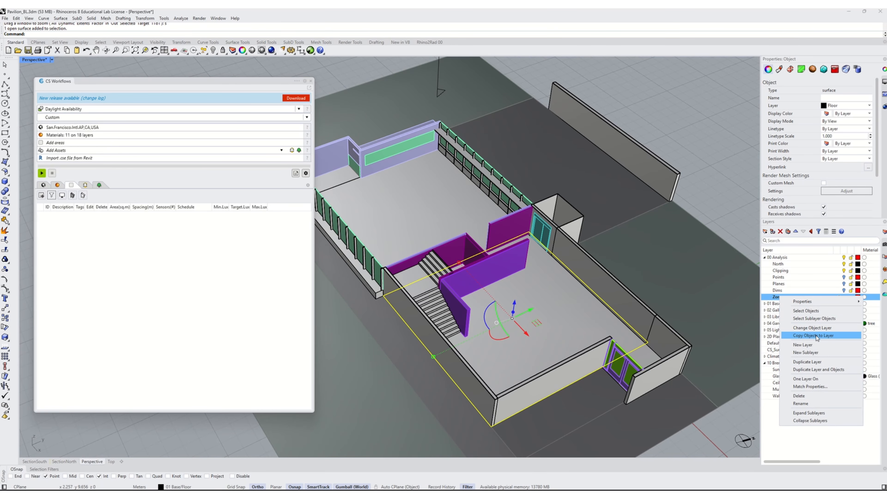
{"action": "left_click", "coordinate": [814, 336]}
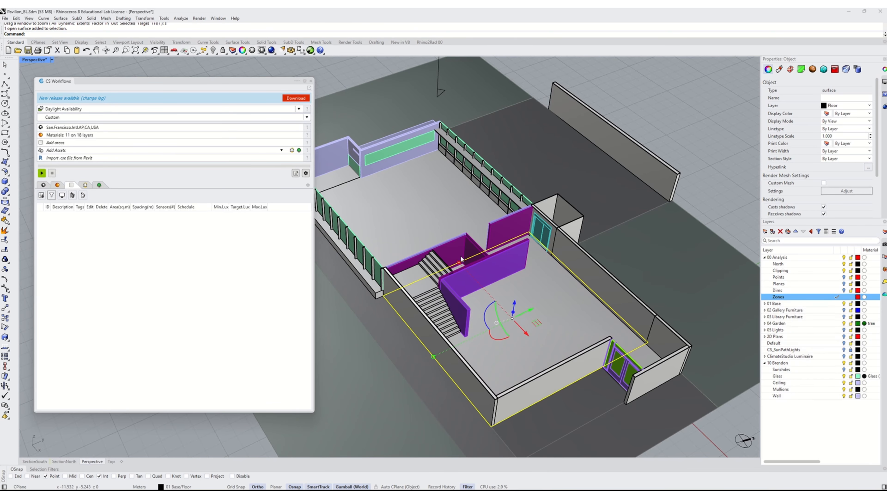
{"action": "left_click", "coordinate": [419, 215]}
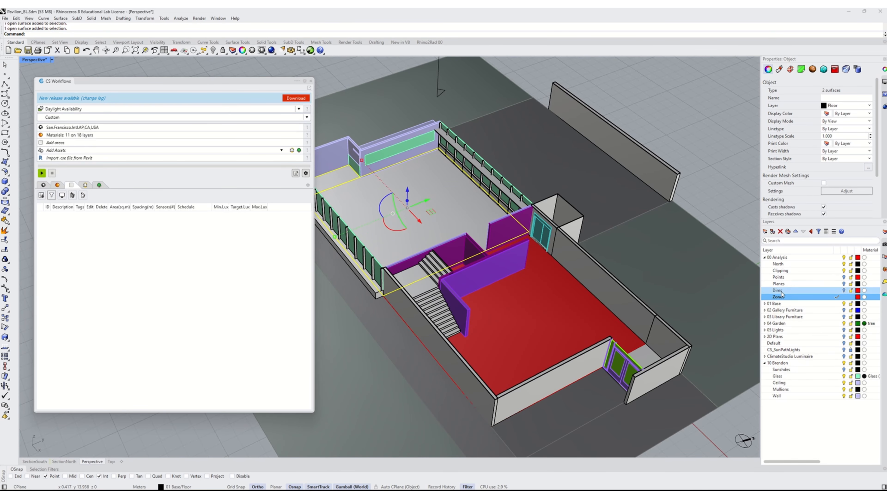
{"action": "right_click", "coordinate": [795, 299]}
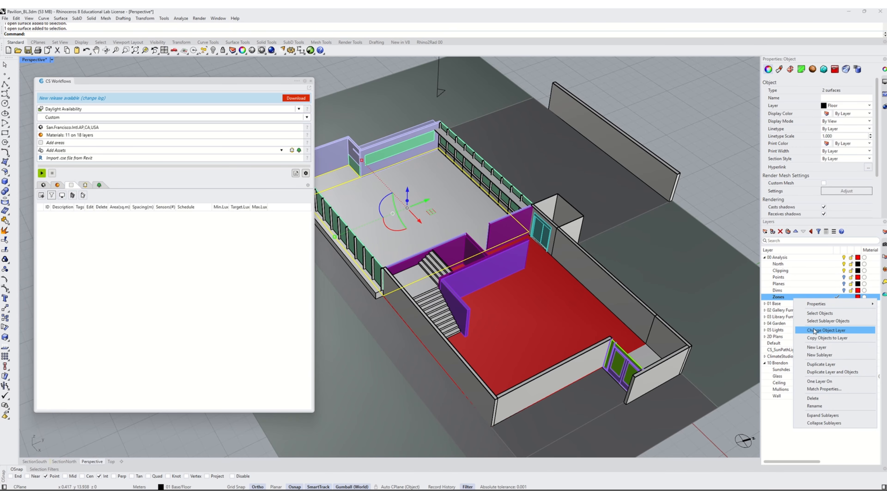
{"action": "left_click", "coordinate": [825, 335]}
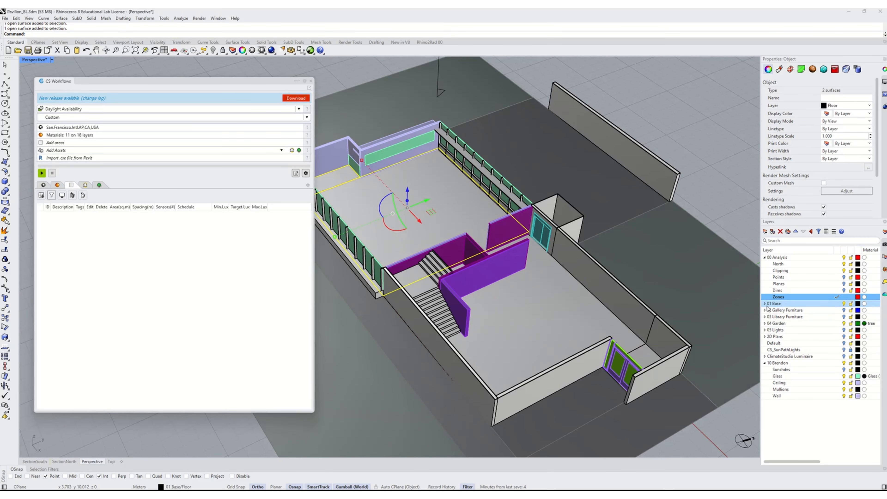
- Turn off the 01 Base and 10 Brendon layers to isolate the zone surfaces
{"action": "left_click", "coordinate": [779, 304]}
{"action": "left_click", "coordinate": [844, 303]}
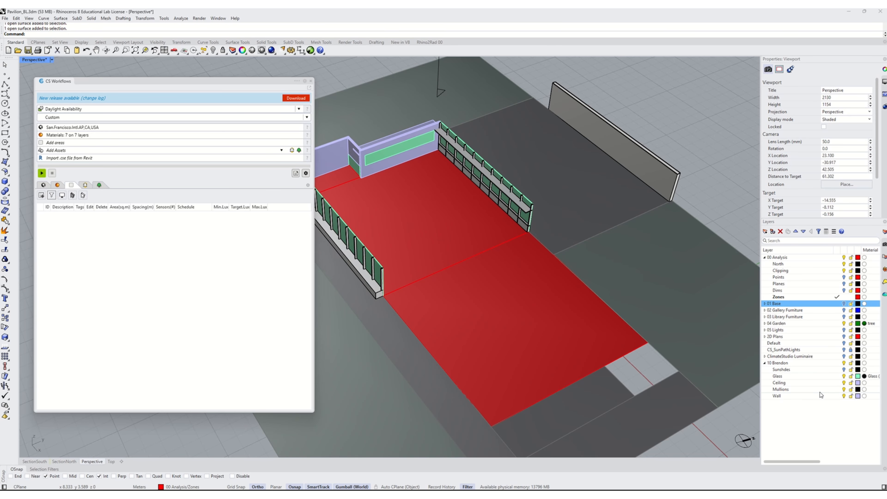
{"action": "left_click", "coordinate": [844, 364]}
{"action": "scroll", "coordinate": [635, 246], "scroll_direction": "down", "scroll_amount": 3}
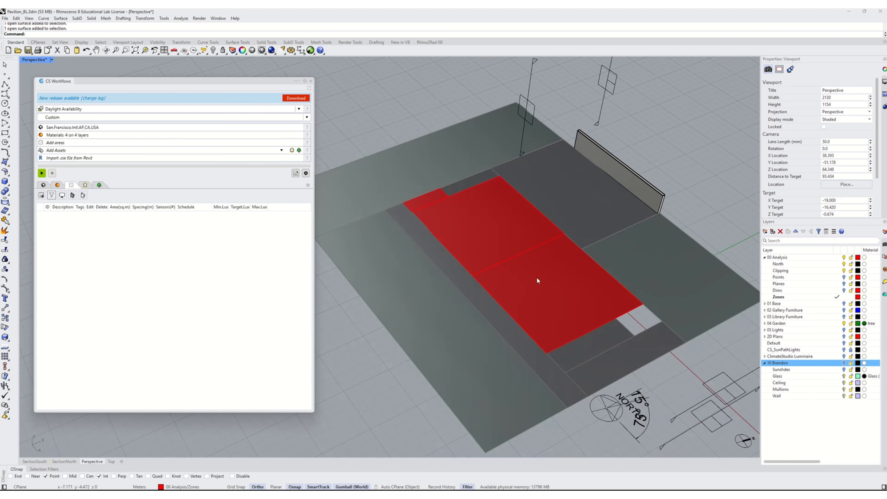
- Display the normal direction of the large ground-floor zone surface with the Dir command
{"action": "left_click", "coordinate": [538, 278]}
{"action": "scroll", "coordinate": [539, 259], "scroll_direction": "up", "scroll_amount": 2}
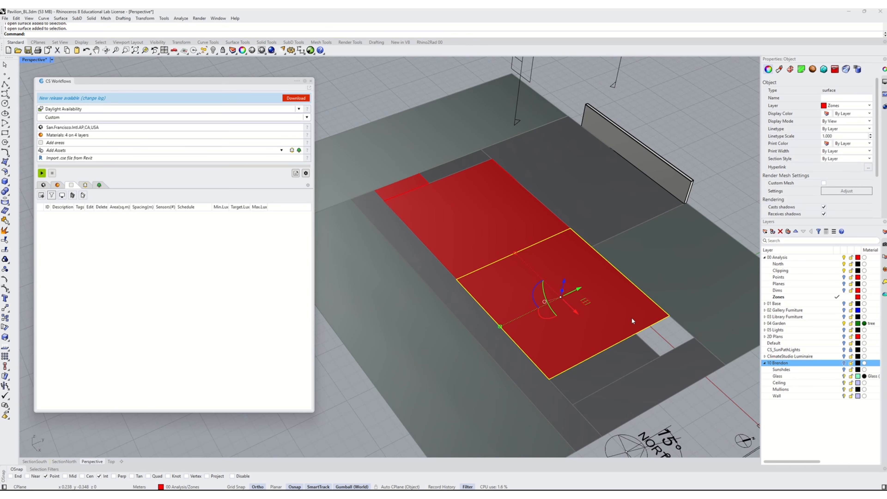
{"action": "key", "text": "Escape"}
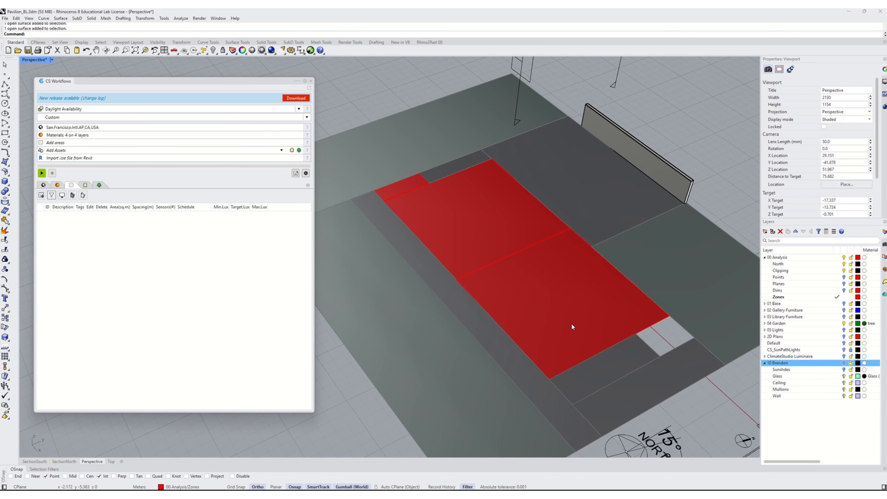
{"action": "left_click", "coordinate": [572, 326]}
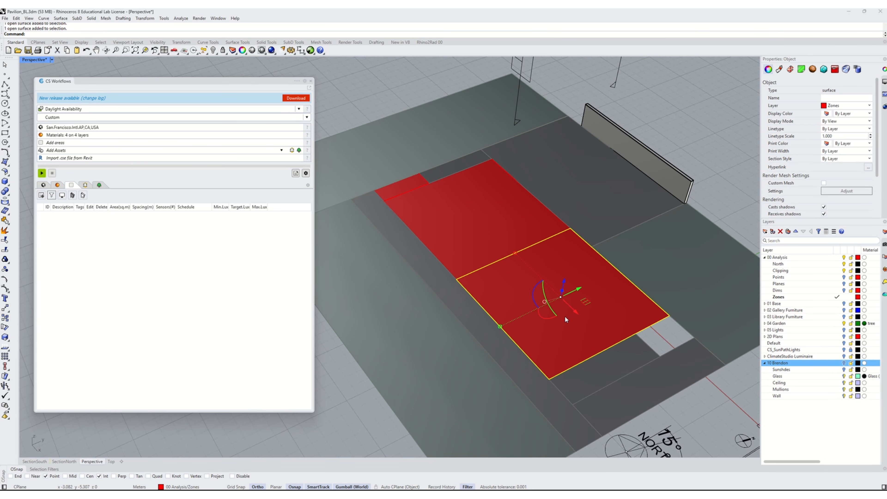
{"action": "type", "text": "Dir"}
{"action": "key", "text": "Return"}
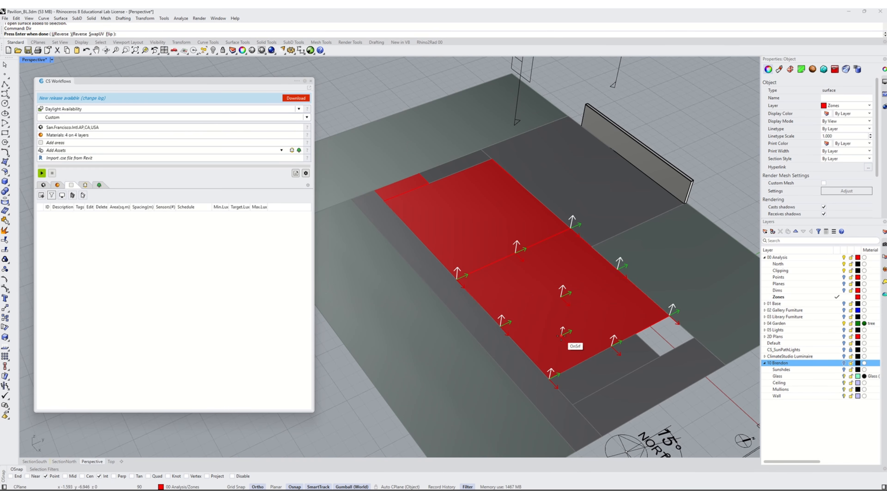
{"action": "key", "text": "Return"}
- Display the normal directions of the two remaining zone surfaces with the Dir command
{"action": "left_click", "coordinate": [461, 244]}
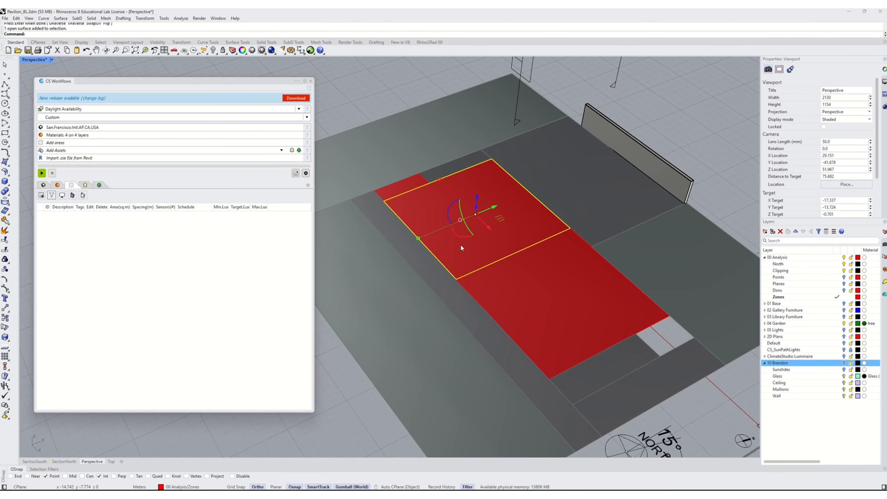
{"action": "type", "text": "Dir"}
{"action": "key", "text": "Return"}
{"action": "key", "text": "Return"}
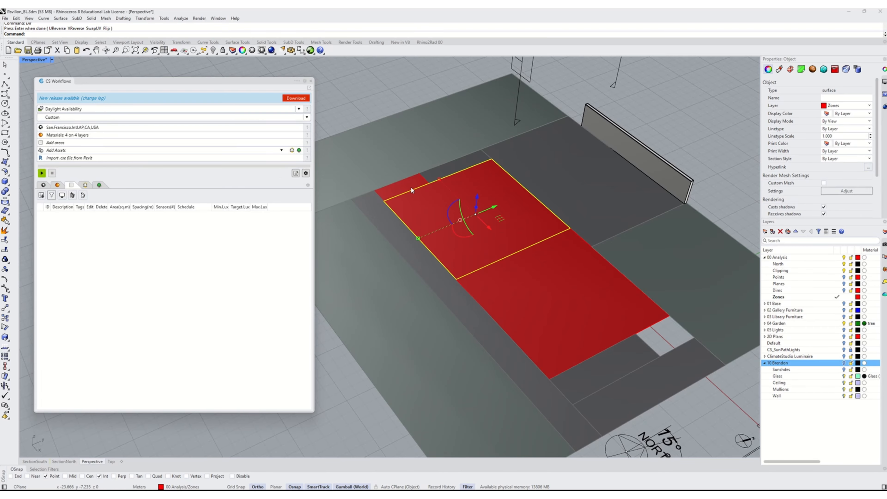
{"action": "left_click", "coordinate": [411, 186]}
{"action": "type", "text": "Dir"}
{"action": "key", "text": "Return"}
{"action": "key", "text": "Return"}
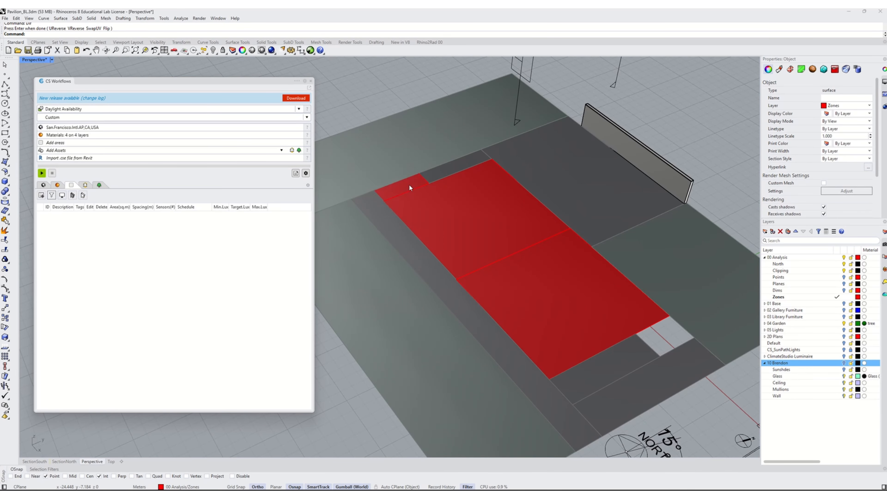
{"action": "key", "text": "Escape"}
- Show the 01 Base layer and trace polylines along the bases of the interior walls on the ground-floor zone
{"action": "left_click", "coordinate": [559, 303]}
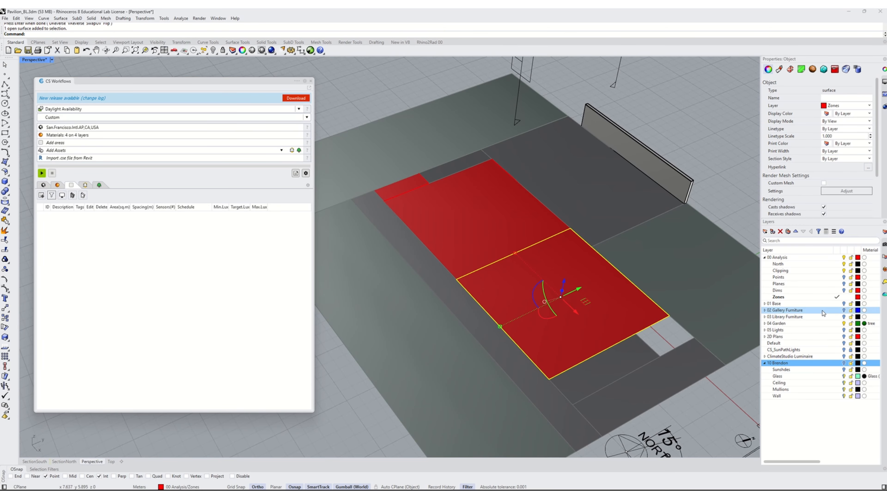
{"action": "left_click", "coordinate": [843, 304]}
{"action": "key", "text": "Escape"}
{"action": "right_click_drag", "start_coordinate": [561, 295], "coordinate": [519, 291]}
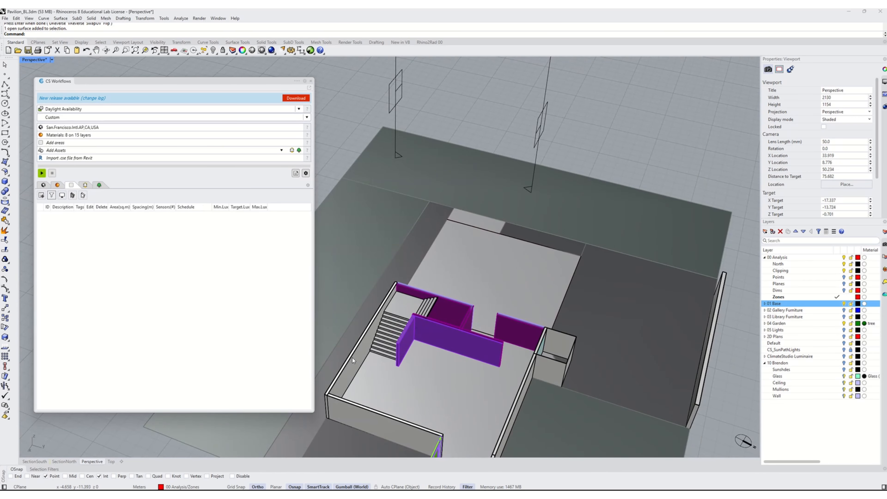
{"action": "left_click", "coordinate": [5, 85]}
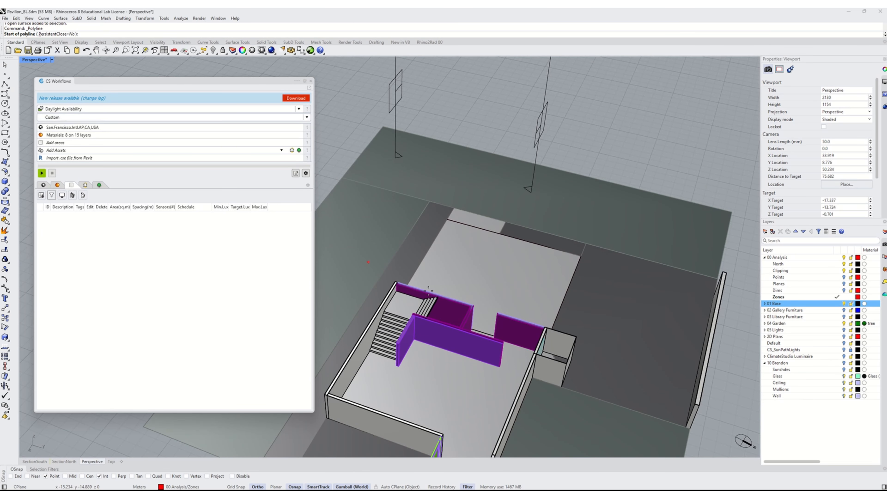
{"action": "left_click", "coordinate": [370, 351]}
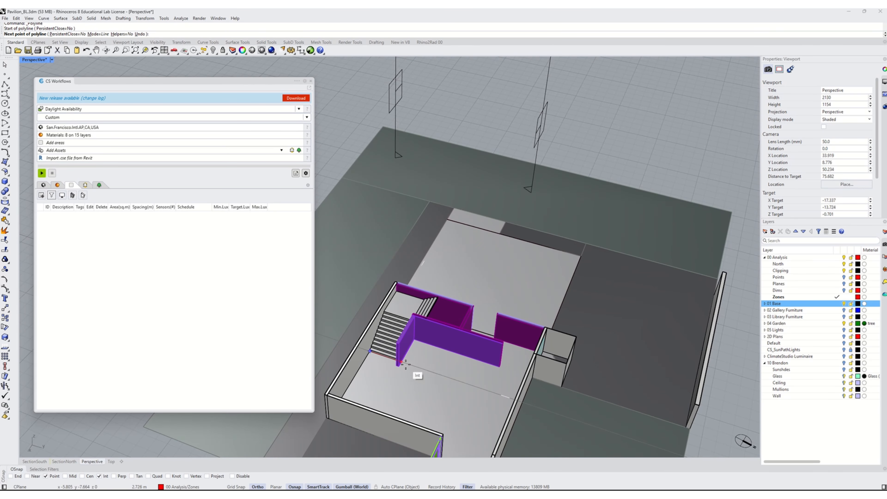
{"action": "left_click", "coordinate": [402, 362]}
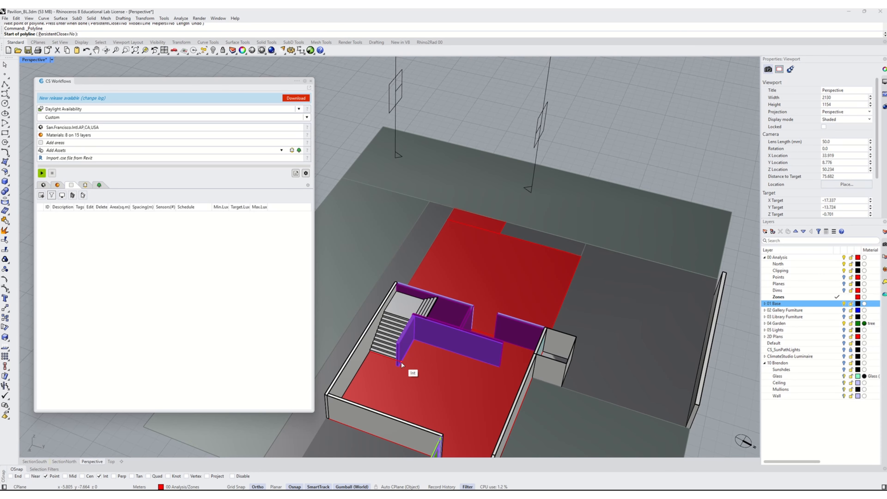
{"action": "left_click", "coordinate": [401, 362]}
{"action": "left_click", "coordinate": [503, 366]}
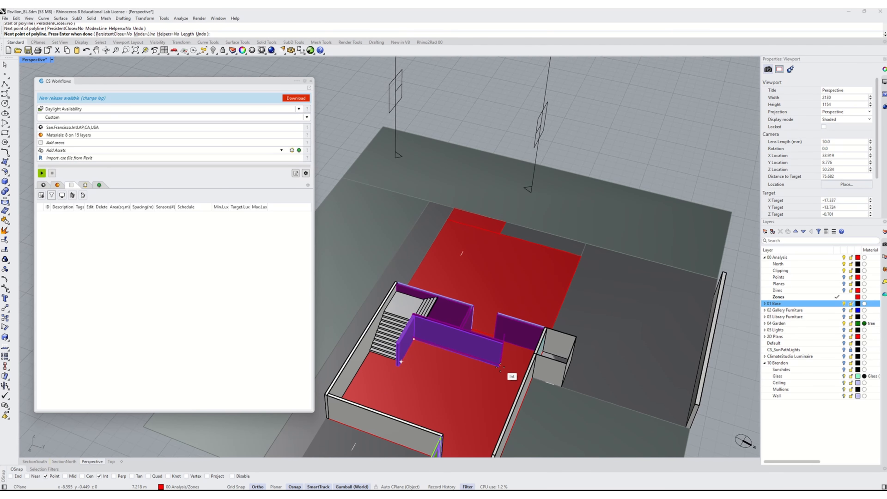
{"action": "key", "text": "Return"}
{"action": "key", "text": "Return"}
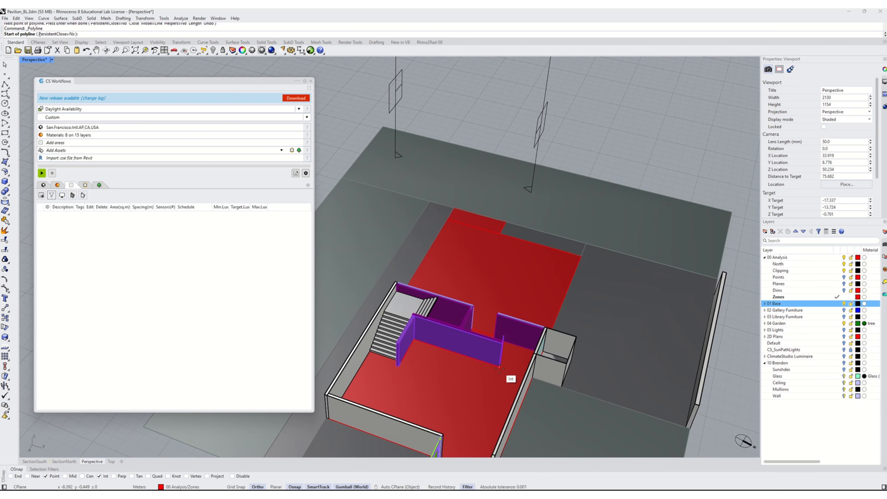
{"action": "left_click", "coordinate": [499, 367]}
{"action": "left_click", "coordinate": [571, 390]}
{"action": "key", "text": "Return"}
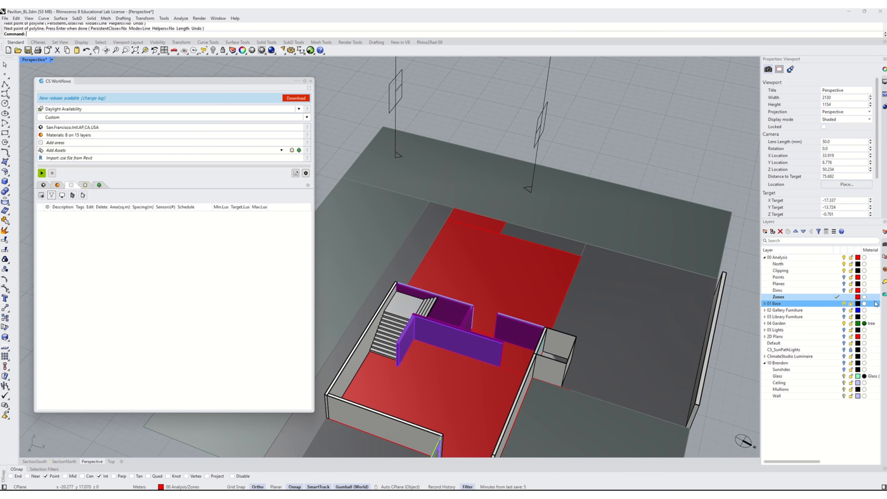
- Hide the 01 Base layer and drag the end of the short polyline outward past the zone edge
{"action": "left_click", "coordinate": [832, 304]}
{"action": "left_click", "coordinate": [844, 304]}
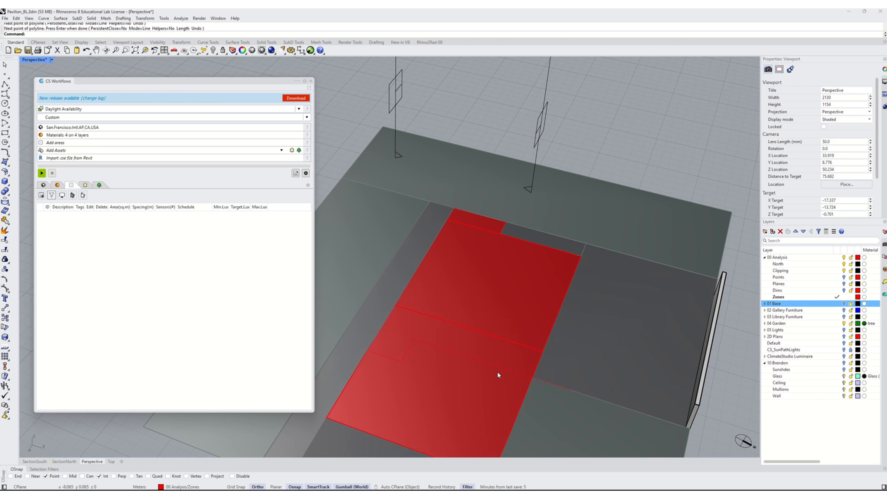
{"action": "left_click", "coordinate": [397, 360]}
{"action": "left_click", "coordinate": [419, 381]}
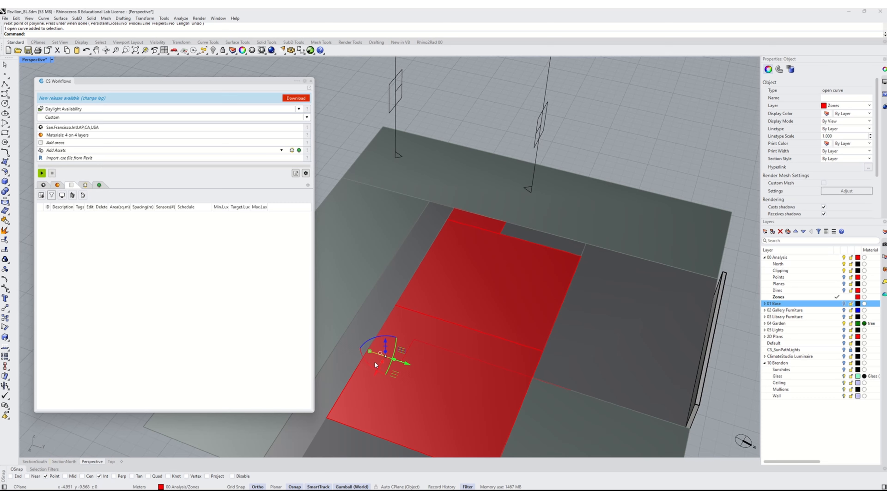
{"action": "left_click_drag", "start_coordinate": [369, 351], "coordinate": [349, 344]}
{"action": "key", "text": "Escape"}
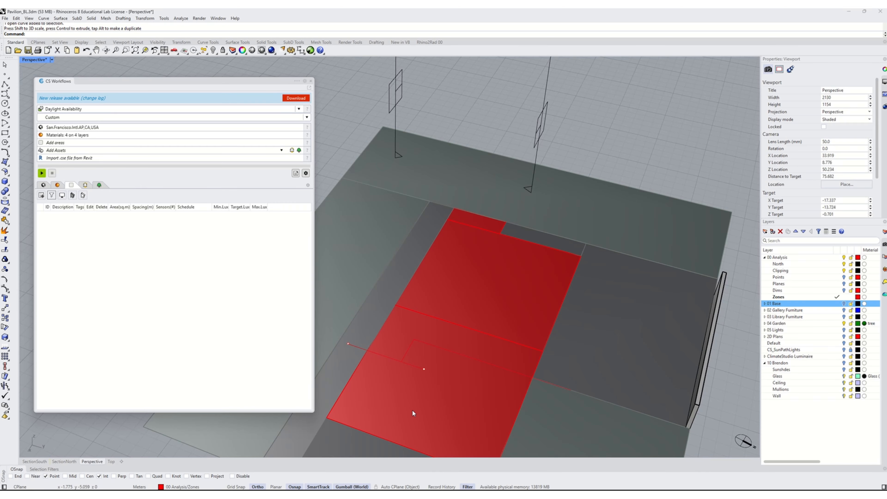
- Extrude the three wall polylines upward into vertical cutting surfaces
{"action": "left_click", "coordinate": [413, 364]}
{"action": "left_click", "coordinate": [409, 350]}
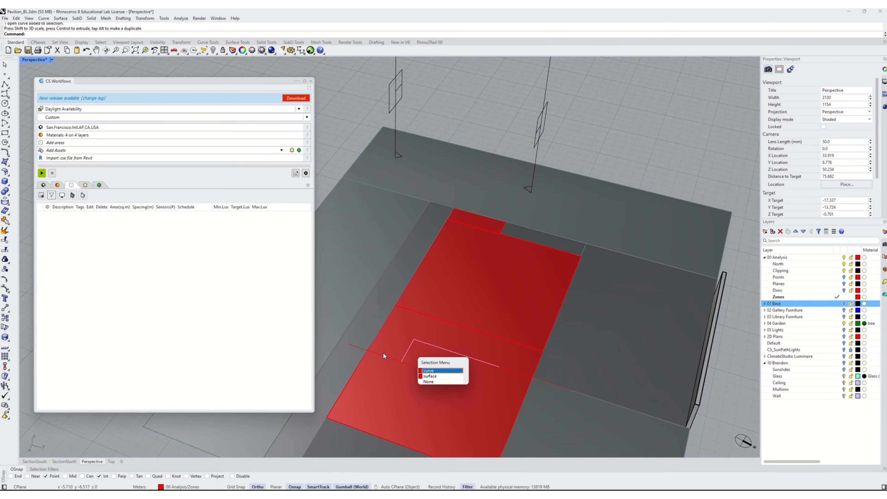
{"action": "left_click", "coordinate": [354, 345]}
{"action": "left_click", "coordinate": [496, 364], "text": "shift"}
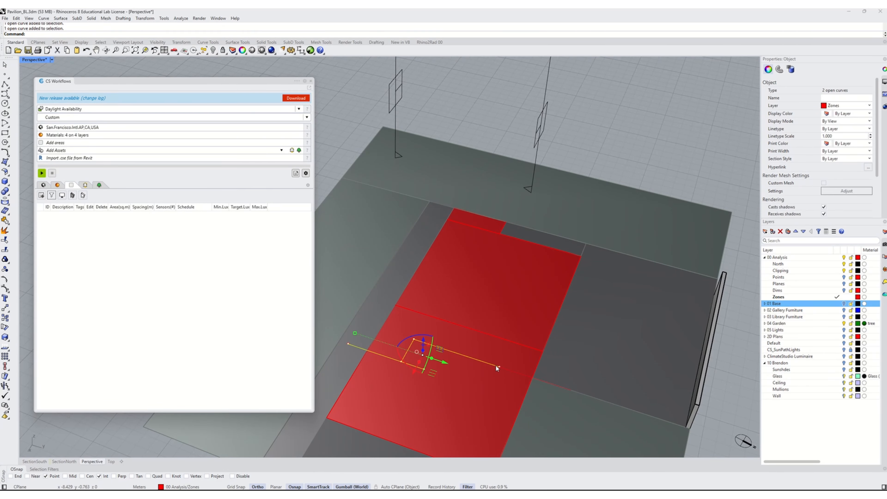
{"action": "left_click", "coordinate": [532, 377], "text": "shift"}
{"action": "left_click", "coordinate": [555, 395]}
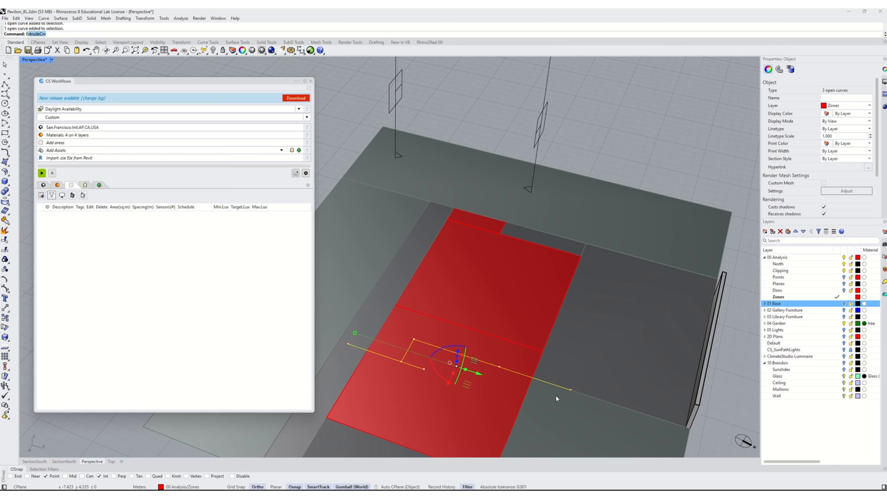
{"action": "type", "text": "u"}
{"action": "key", "text": "Return"}
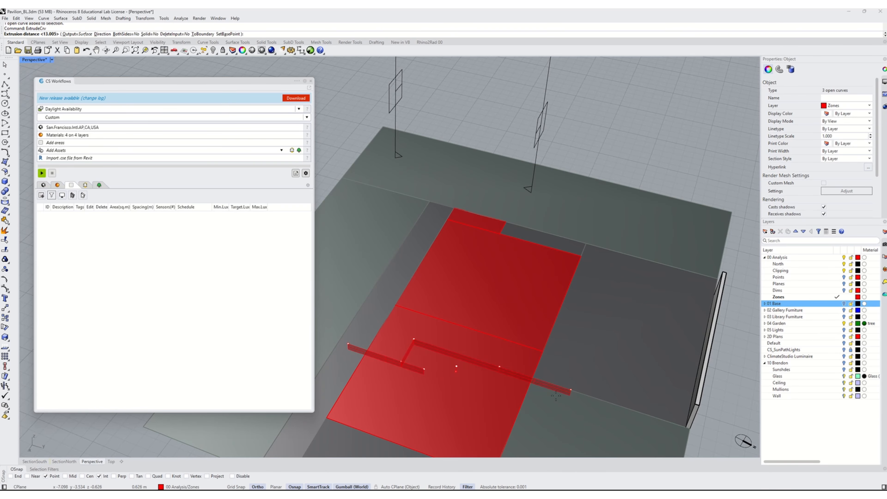
{"action": "left_click", "coordinate": [507, 317]}
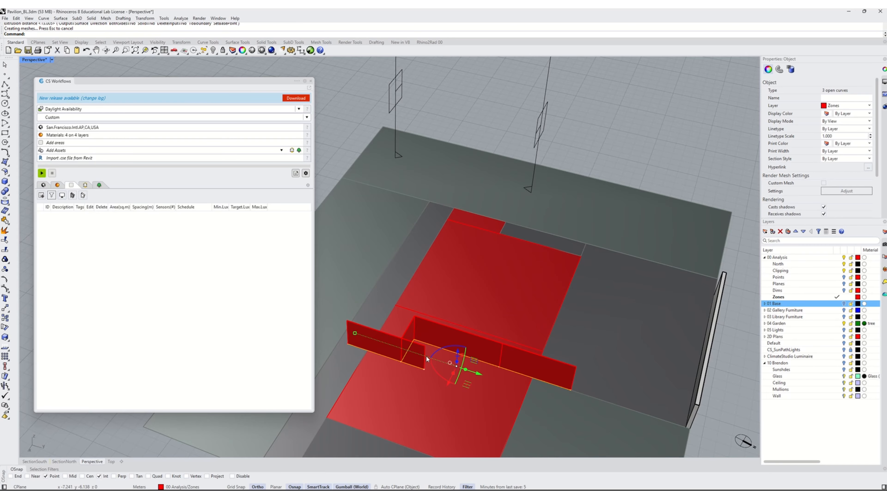
{"action": "left_click_drag", "start_coordinate": [456, 349], "coordinate": [459, 359]}
{"action": "key", "text": "Escape"}
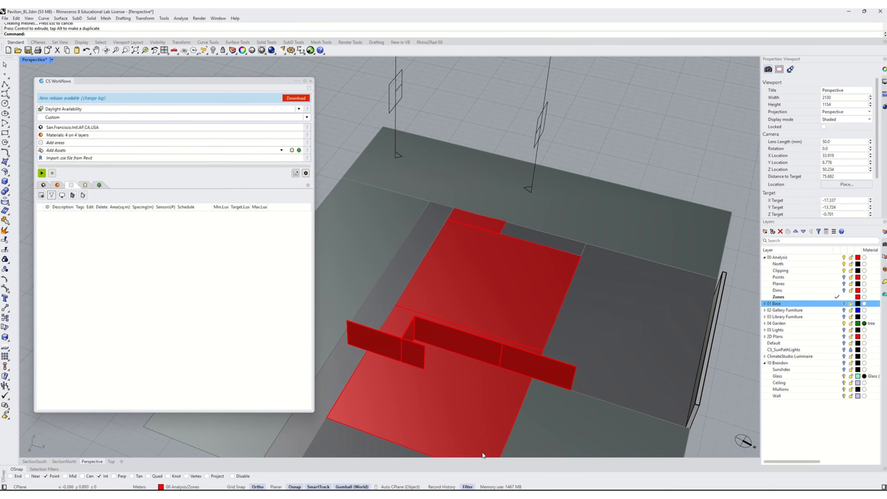
- Trim the zone surface with the extruded wall surfaces, removing the strip under the walls
{"action": "left_click", "coordinate": [404, 351]}
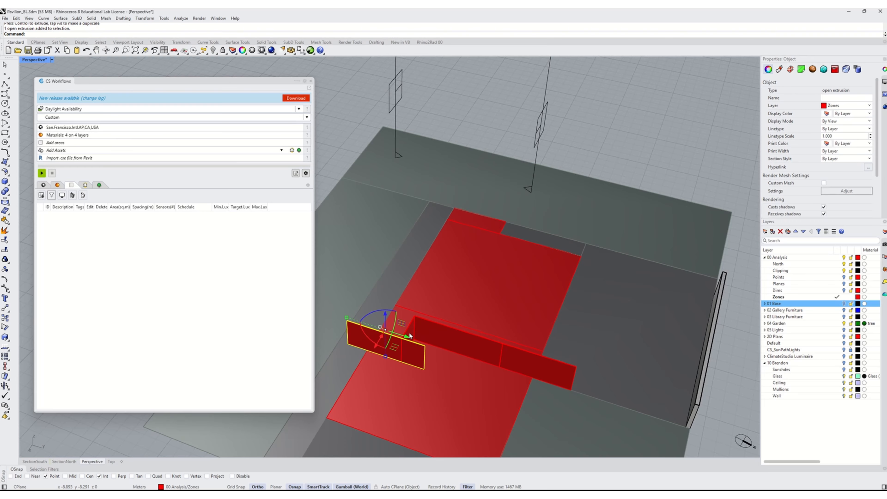
{"action": "left_click", "coordinate": [428, 332], "text": "shift"}
{"action": "left_click", "coordinate": [535, 359], "text": "shift"}
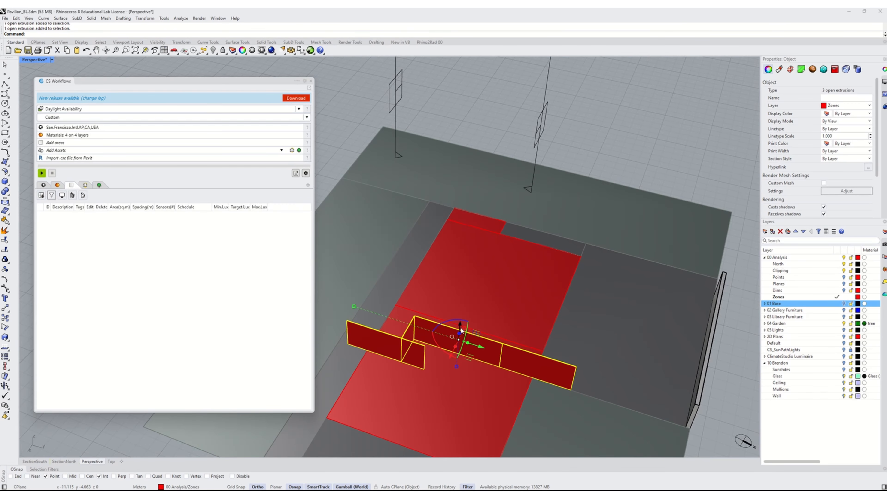
{"action": "left_click_drag", "start_coordinate": [460, 324], "coordinate": [462, 333]}
{"action": "key", "text": "Escape"}
{"action": "key", "text": "Escape"}
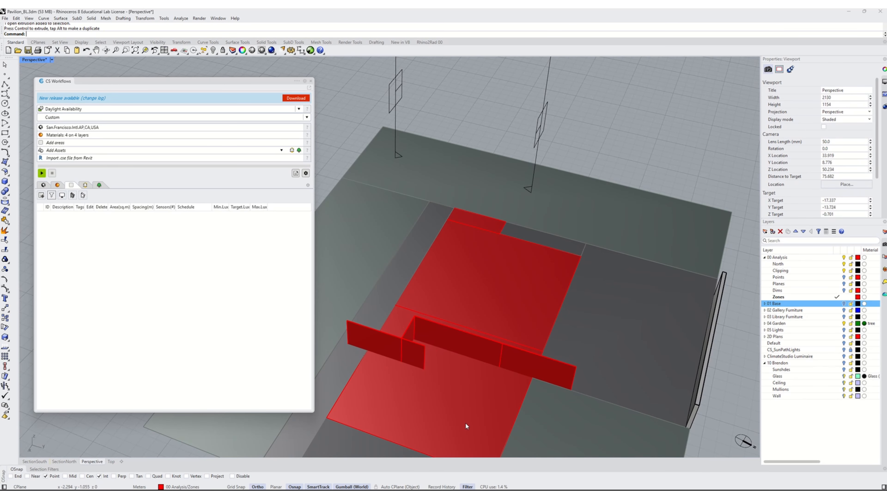
{"action": "key", "text": "Return"}
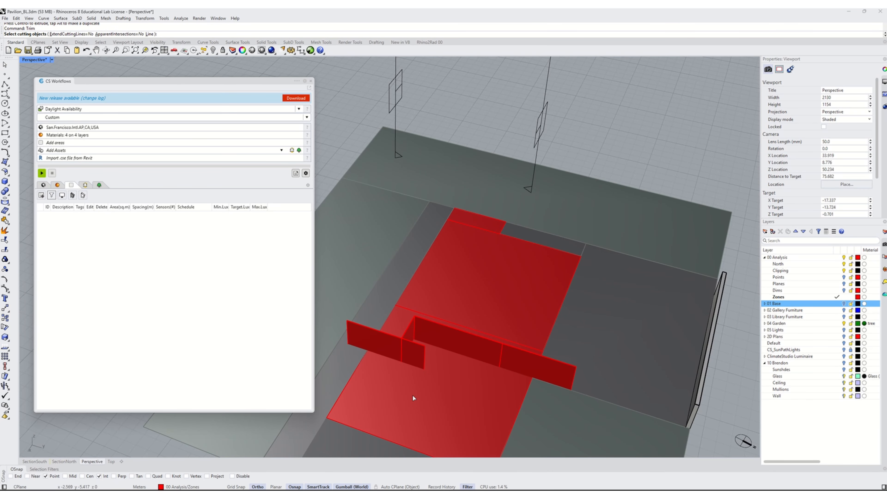
{"action": "left_click", "coordinate": [357, 335]}
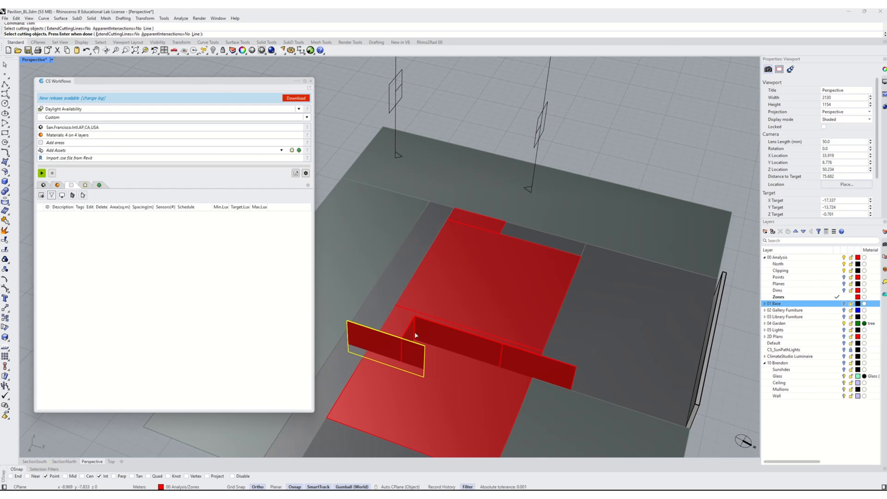
{"action": "left_click", "coordinate": [419, 330]}
{"action": "left_click", "coordinate": [465, 329]}
{"action": "left_click", "coordinate": [523, 360]}
{"action": "key", "text": "Return"}
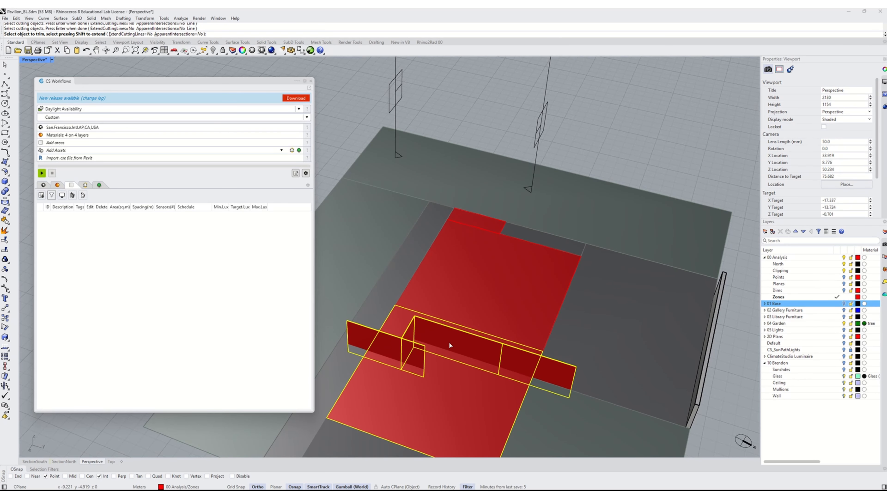
{"action": "left_click", "coordinate": [395, 316]}
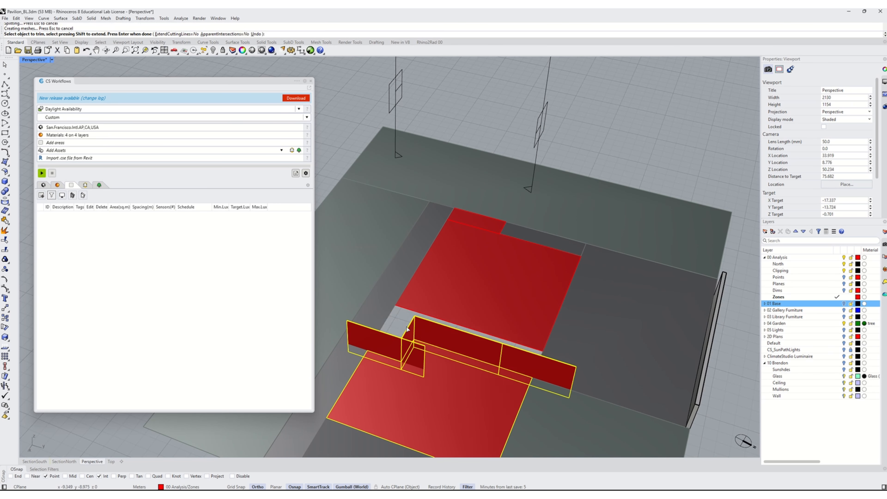
{"action": "key", "text": "Return"}
- Delete the extruded cutting surfaces and show the 01 Base layer again
{"action": "left_click", "coordinate": [388, 332]}
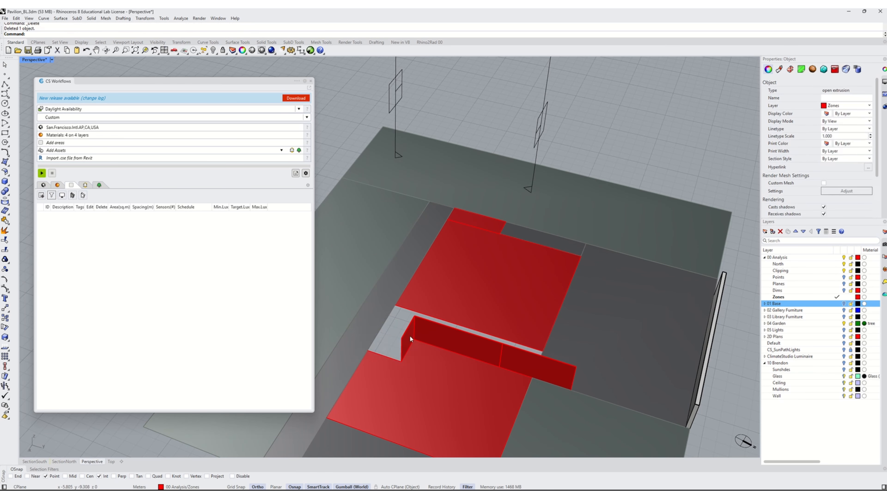
{"action": "key", "text": "Delete"}
{"action": "left_click", "coordinate": [538, 367]}
{"action": "key", "text": "Delete"}
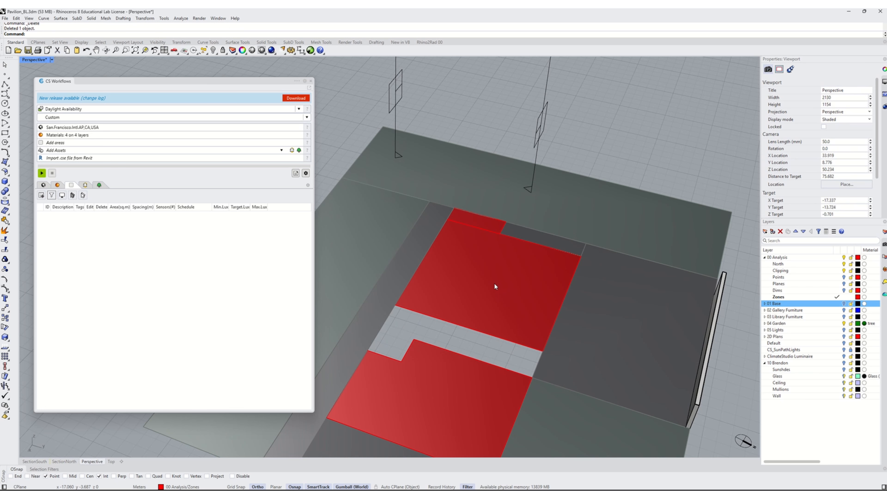
{"action": "left_click", "coordinate": [844, 304]}
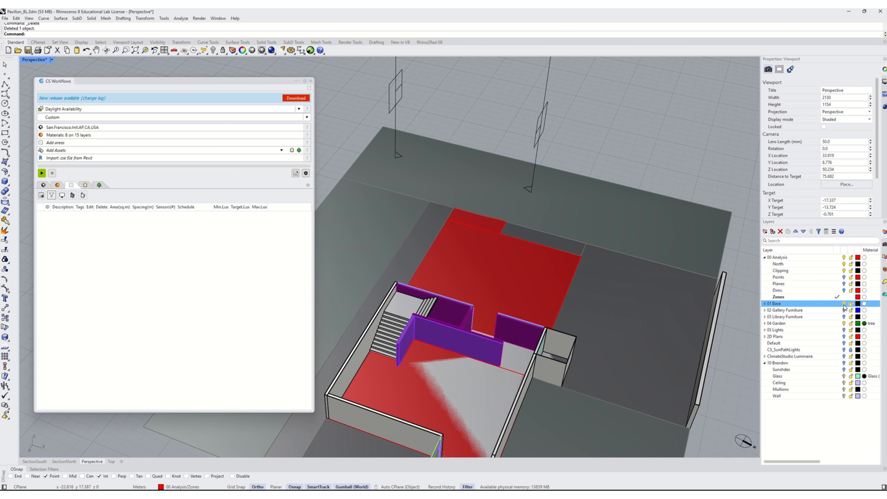
{"action": "right_click_drag", "start_coordinate": [505, 309], "coordinate": [515, 294]}
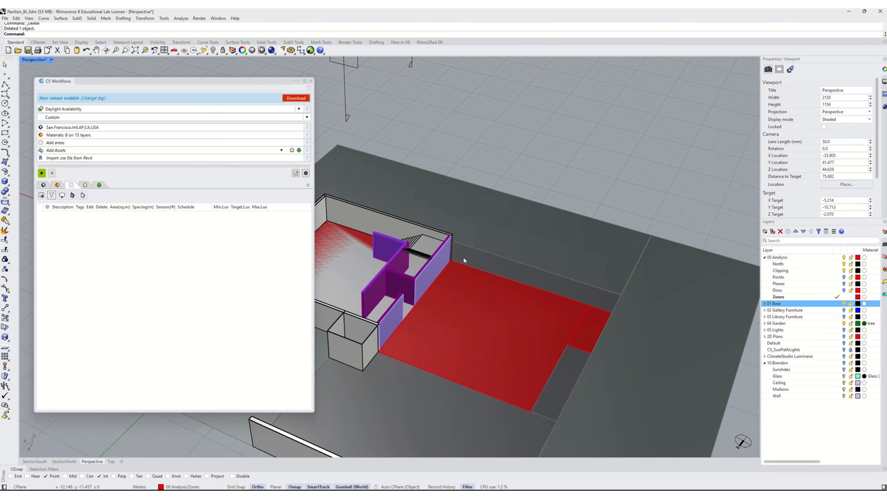
- Hide the 01 Base layer while selecting the zone surfaces beside the walls
{"action": "left_click", "coordinate": [539, 329]}
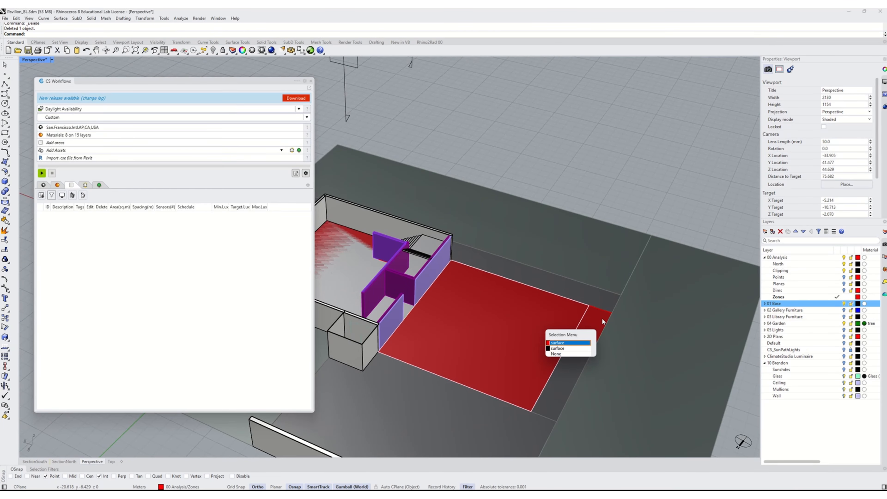
{"action": "left_click", "coordinate": [601, 318]}
{"action": "left_click", "coordinate": [844, 306]}
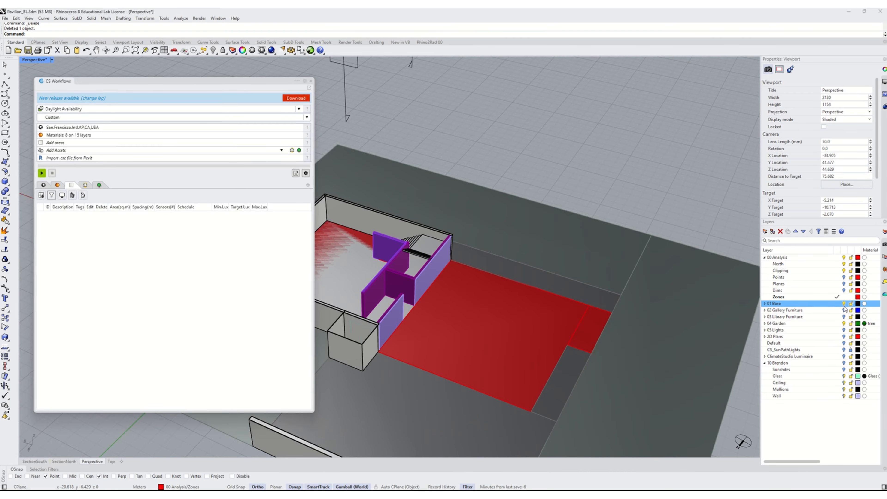
{"action": "left_click", "coordinate": [514, 345]}
{"action": "left_click", "coordinate": [584, 339]}
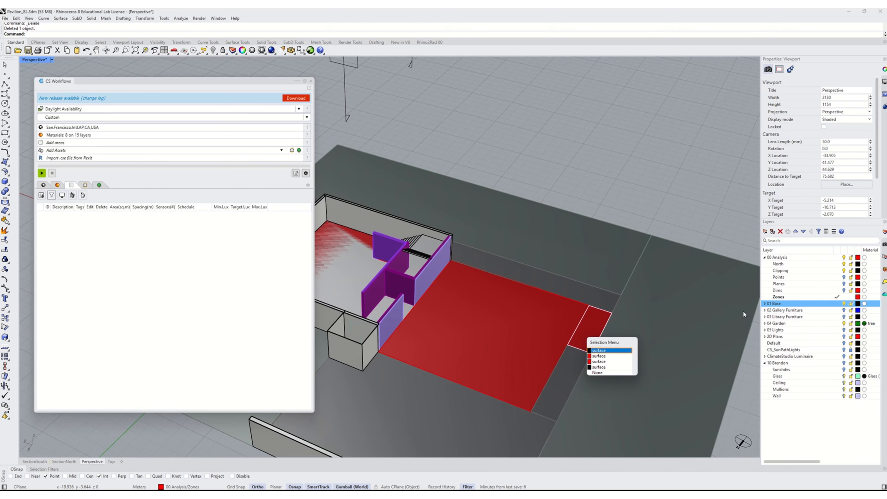
{"action": "left_click", "coordinate": [844, 306]}
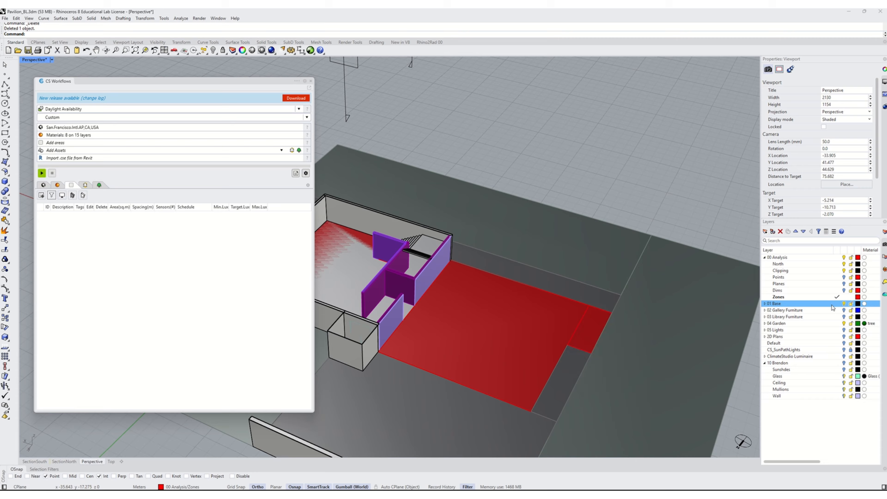
{"action": "left_click", "coordinate": [845, 305]}
{"action": "left_click", "coordinate": [851, 304]}
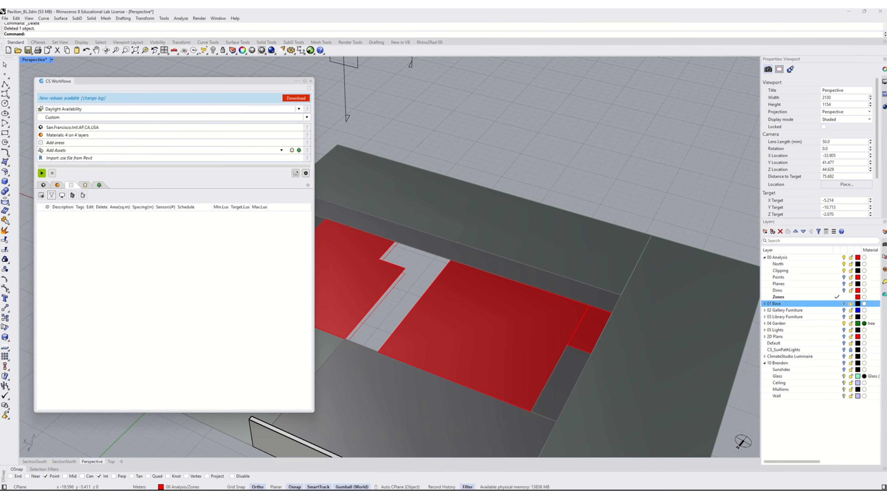
- Join the large zone surface and the small adjacent strip into one surface with Boolean2Objects
{"action": "left_click", "coordinate": [539, 334]}
{"action": "left_click", "coordinate": [580, 331], "text": "shift"}
{"action": "type", "text": "Boolean2Objects"}
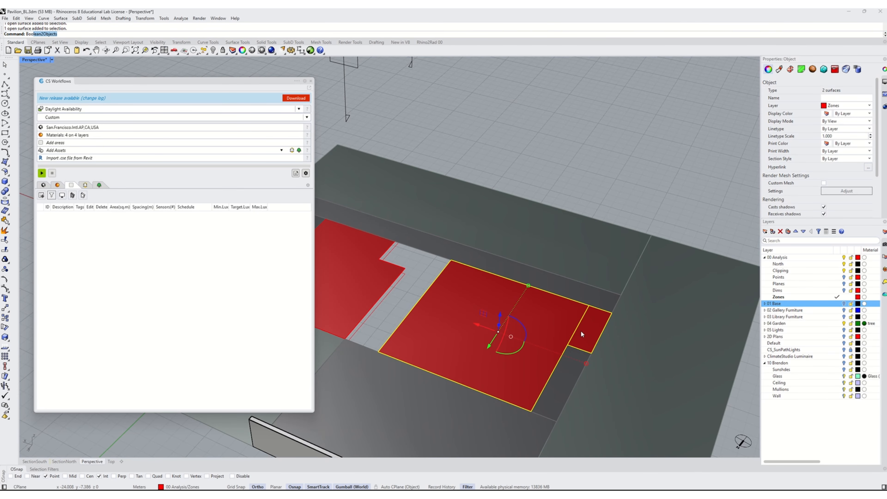
{"action": "key", "text": "Return"}
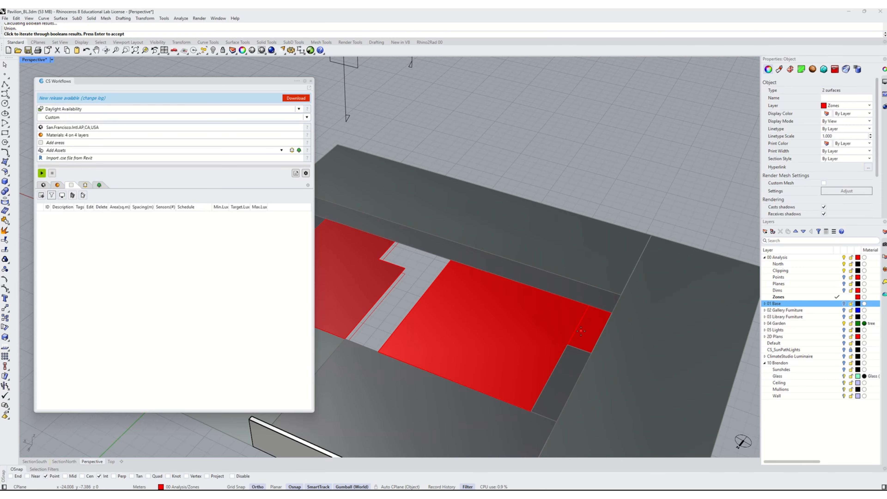
{"action": "key", "text": "Return"}
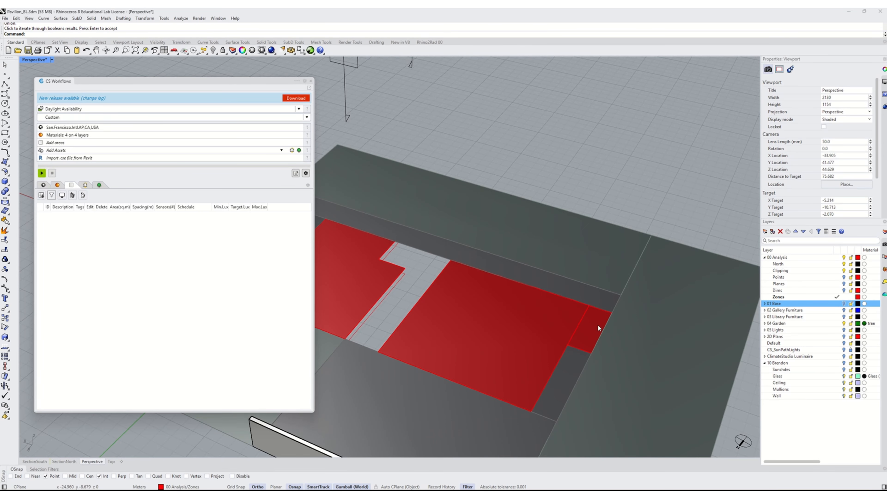
{"action": "key", "text": "Escape"}
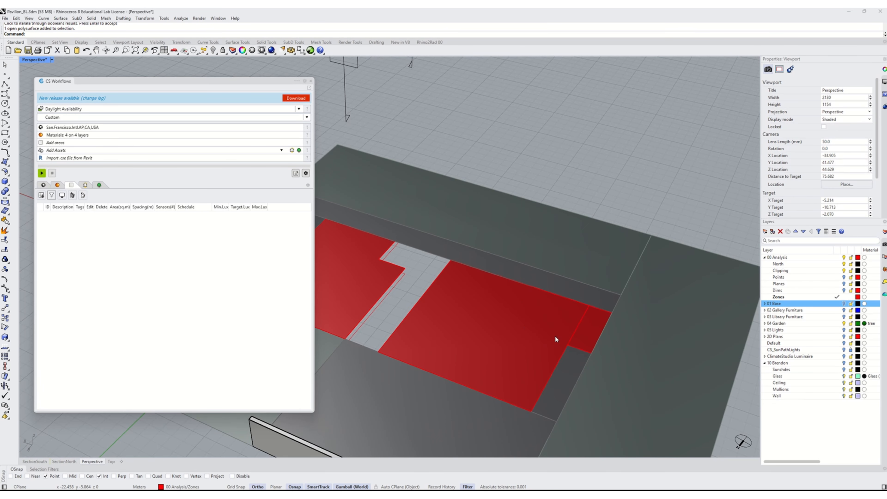
- Select both zone surfaces and add them as occupied areas with the default settings
{"action": "left_click", "coordinate": [355, 292]}
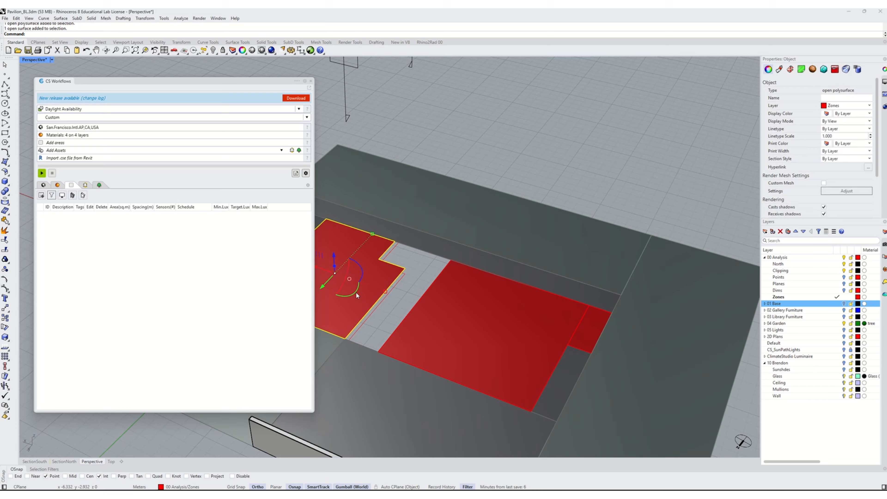
{"action": "left_click", "coordinate": [462, 314], "text": "shift"}
{"action": "left_click", "coordinate": [41, 195]}
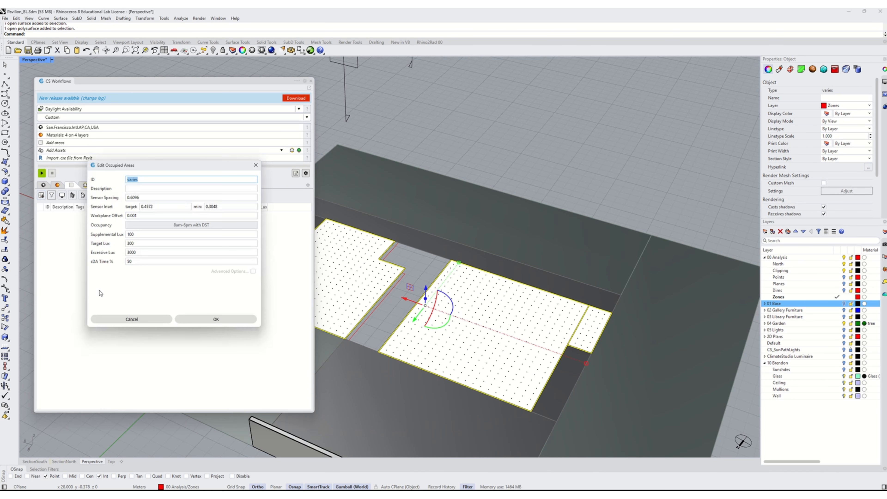
{"action": "left_click", "coordinate": [214, 319]}
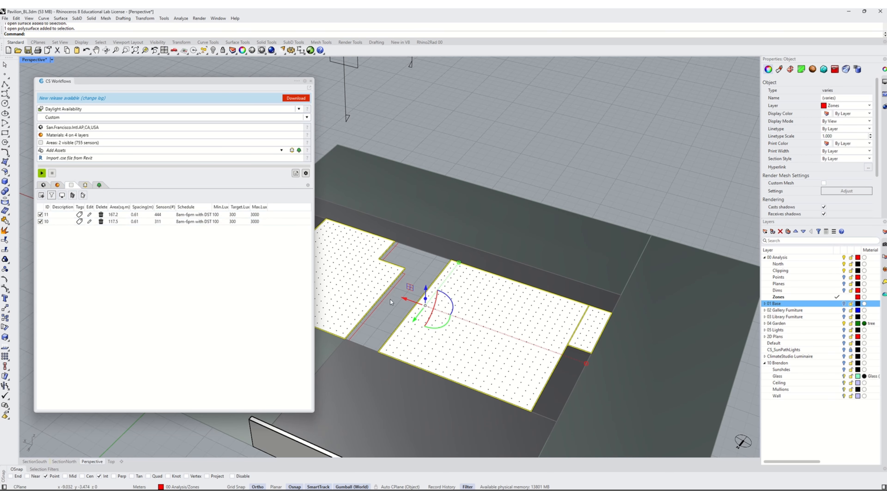
- Set the description of area 11, the larger joined zone, to Reading
{"action": "left_click", "coordinate": [523, 139]}
{"action": "left_click", "coordinate": [48, 221]}
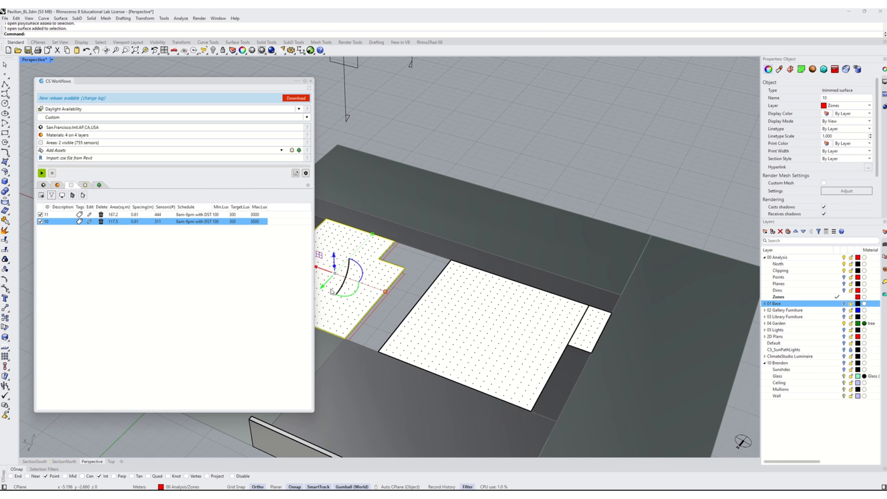
{"action": "left_click", "coordinate": [477, 315]}
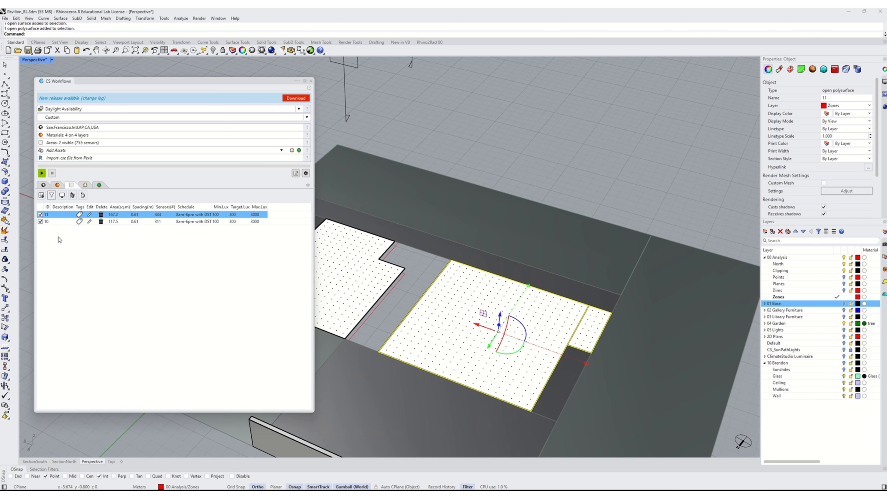
{"action": "right_click_drag", "start_coordinate": [416, 299], "coordinate": [482, 300], "text": "shift"}
{"action": "left_click", "coordinate": [59, 215]}
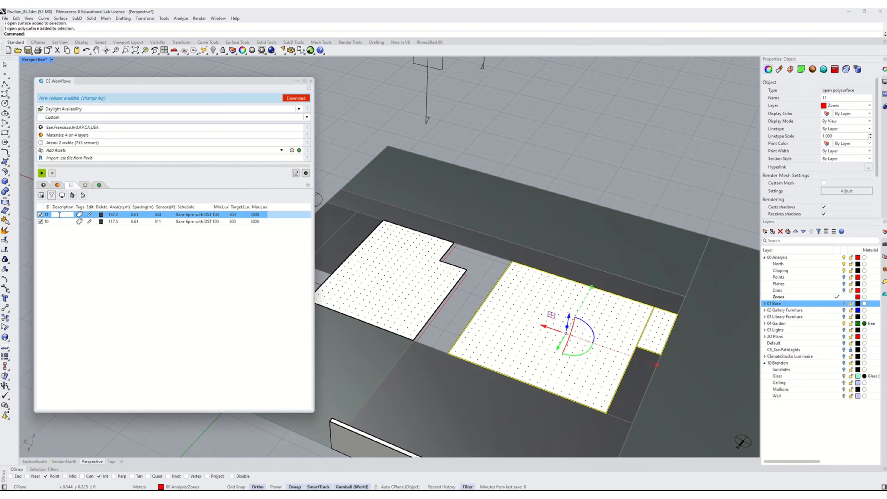
{"action": "type", "text": "Reading"}
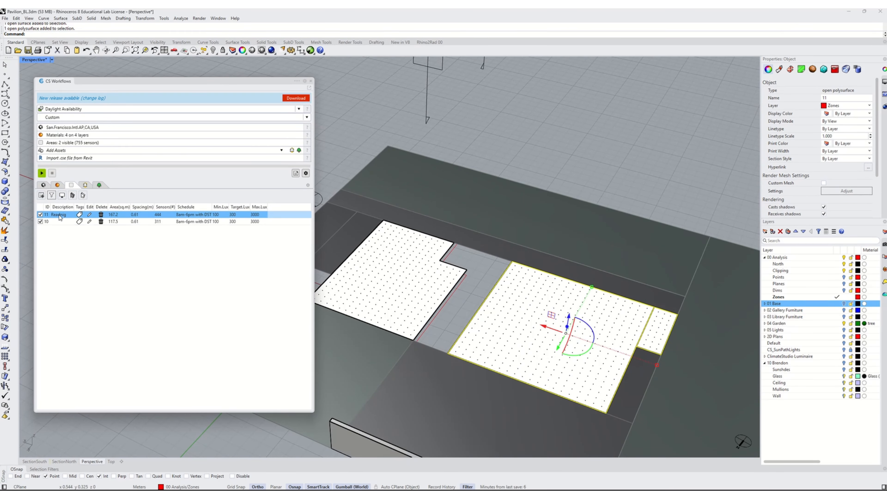
{"action": "left_click", "coordinate": [60, 217]}
{"action": "left_click", "coordinate": [62, 215]}
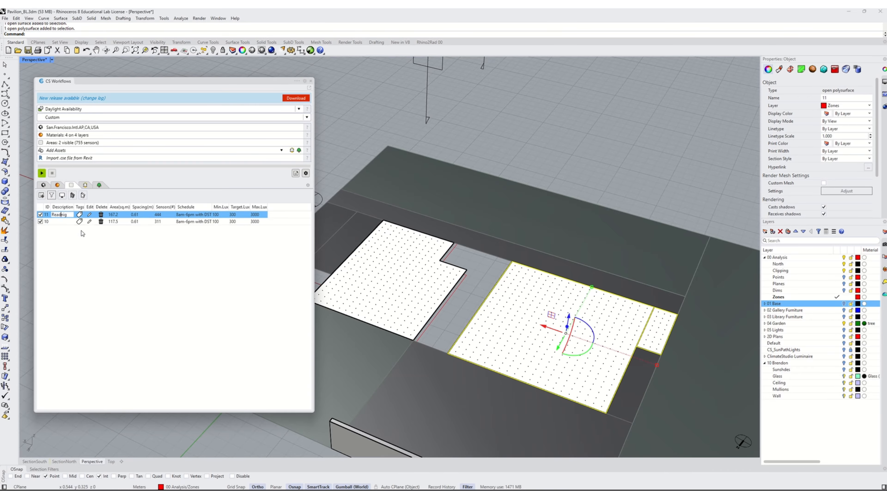
{"action": "key", "text": "Return"}
- Set the description of area 10, the smaller zone, to Sculpture
{"action": "left_click", "coordinate": [368, 280]}
{"action": "left_click", "coordinate": [59, 223]}
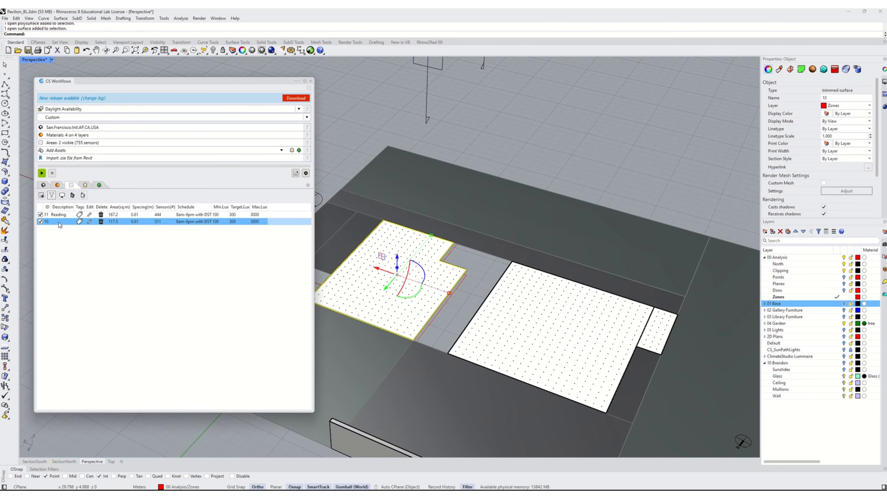
{"action": "left_click", "coordinate": [59, 222]}
{"action": "type", "text": "Sculpture"}
{"action": "key", "text": "Return"}
{"action": "left_click", "coordinate": [81, 266]}
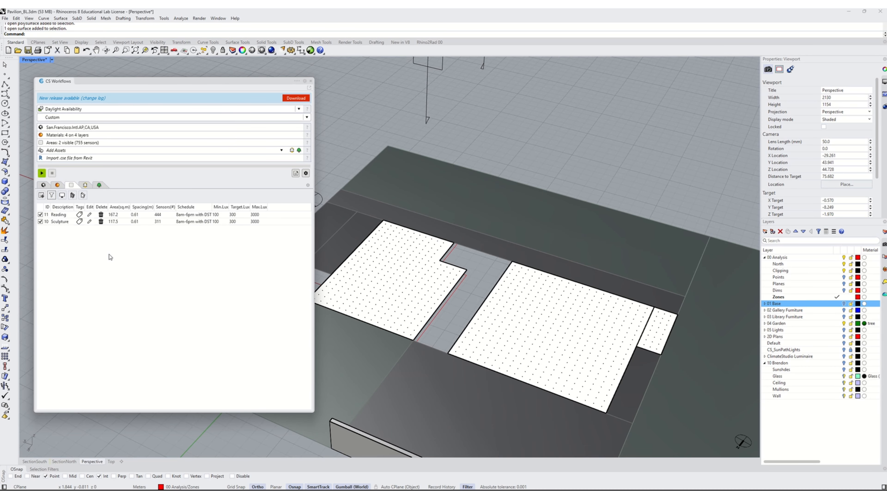
- Edit the Sculpture area, setting target lux to 100, supplemental lux to 50 and excessive lux to 5000
{"action": "left_click", "coordinate": [84, 227]}
{"action": "left_click_drag", "start_coordinate": [231, 207], "coordinate": [261, 207]}
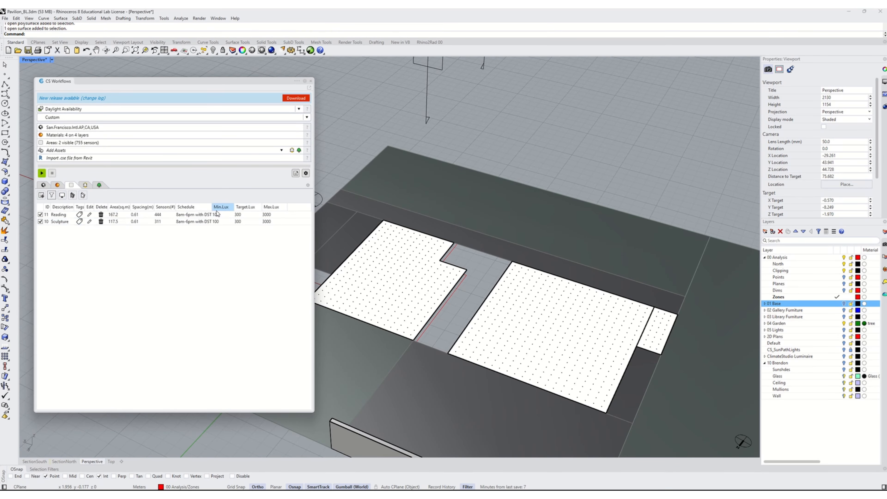
{"action": "left_click_drag", "start_coordinate": [212, 206], "coordinate": [220, 207]}
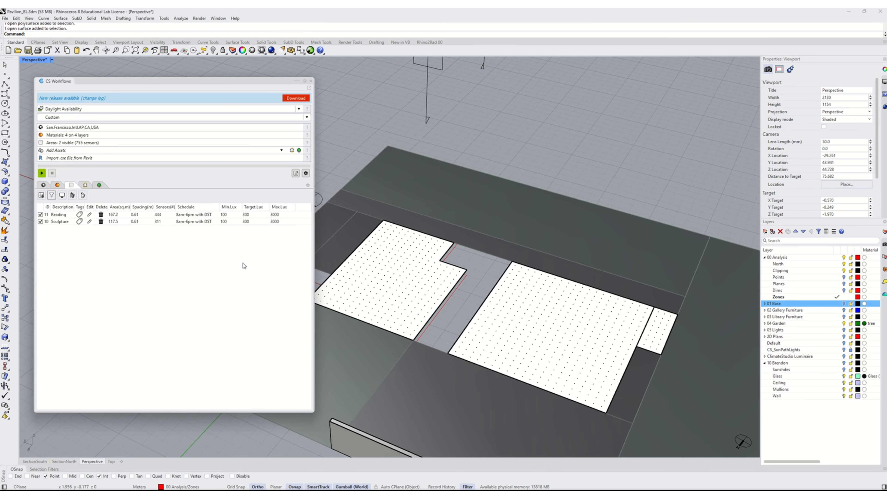
{"action": "left_click", "coordinate": [57, 223]}
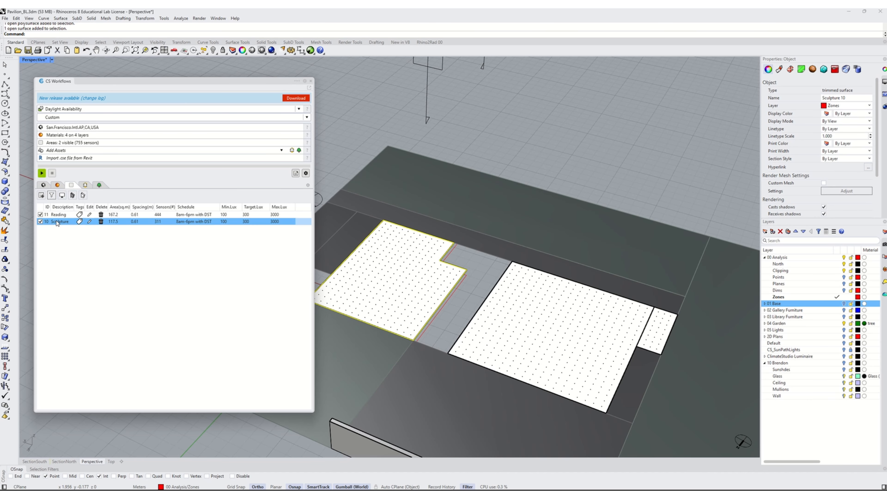
{"action": "left_click", "coordinate": [90, 222]}
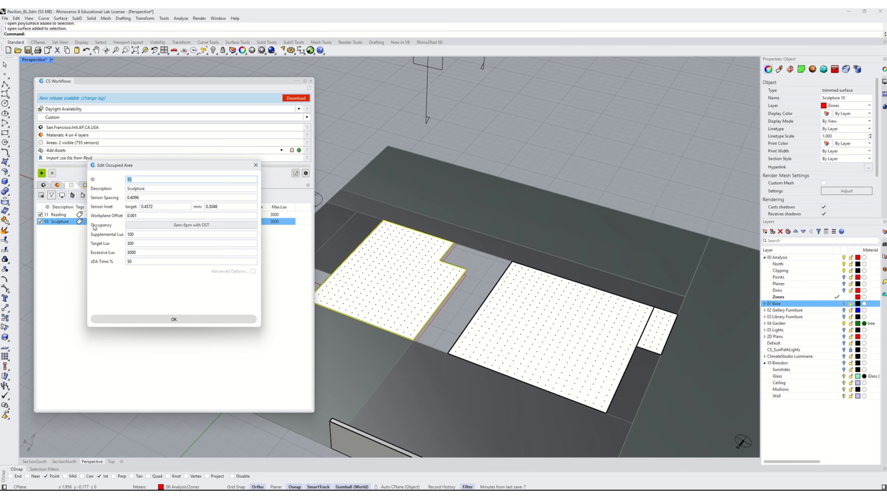
{"action": "double_click", "coordinate": [129, 243]}
{"action": "type", "text": "100"}
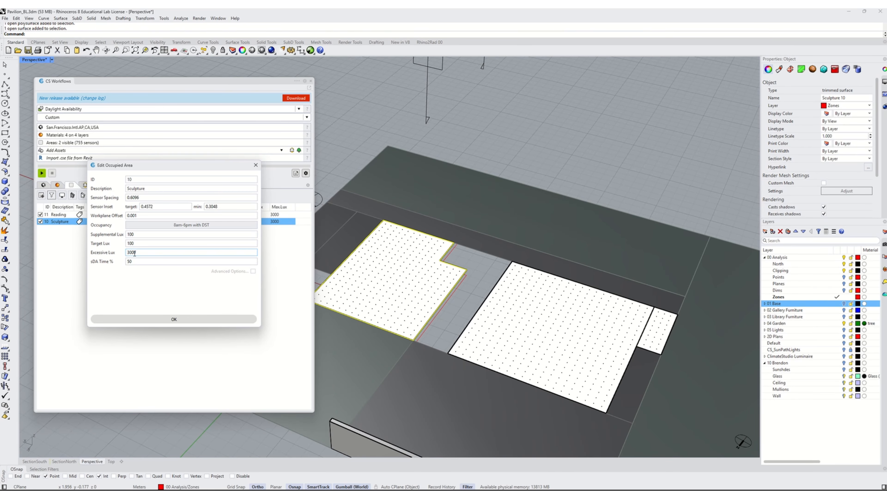
{"action": "left_click_drag", "start_coordinate": [136, 253], "coordinate": [122, 257]}
{"action": "left_click_drag", "start_coordinate": [139, 234], "coordinate": [92, 234]}
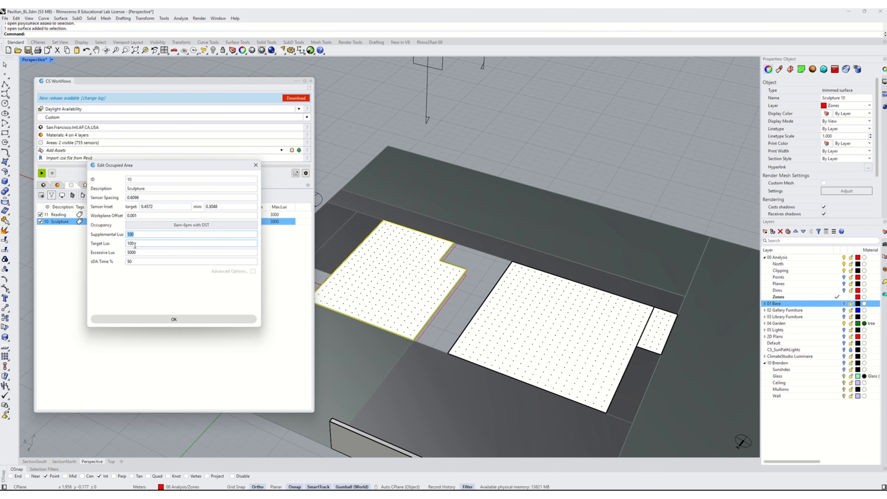
{"action": "key", "text": "Tab"}
{"action": "key", "text": "shift+Tab"}
{"action": "left_click", "coordinate": [155, 252]}
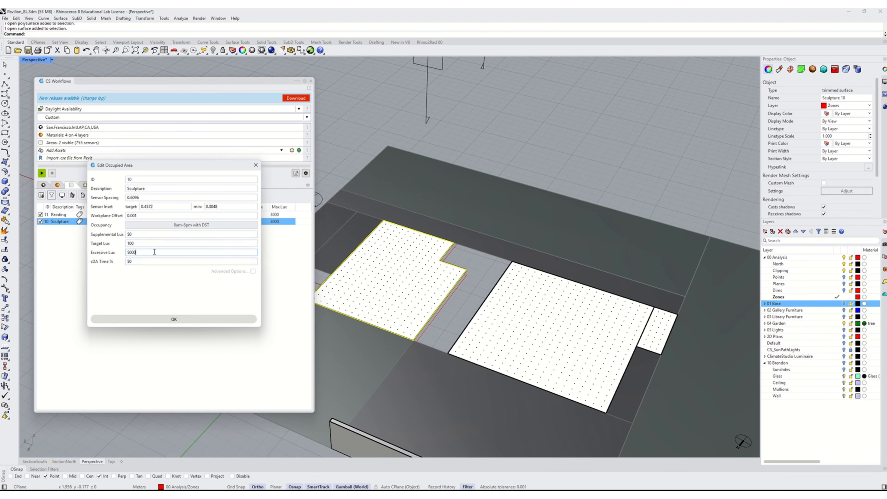
- Browse the occupancy schedules, keep 8am-6pm with DST, and apply the Sculpture area's settings
{"action": "left_click", "coordinate": [186, 226]}
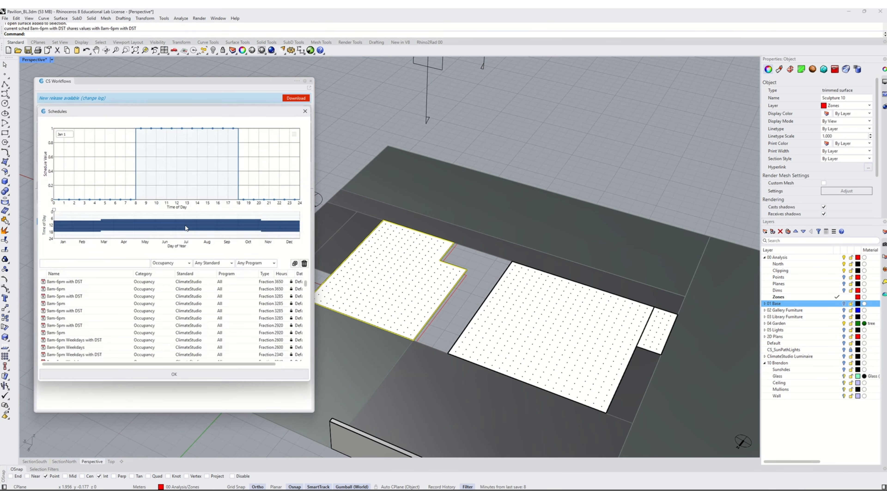
{"action": "scroll", "coordinate": [306, 285], "scroll_direction": "down", "scroll_amount": 1}
{"action": "scroll", "coordinate": [304, 307], "scroll_direction": "up", "scroll_amount": 2}
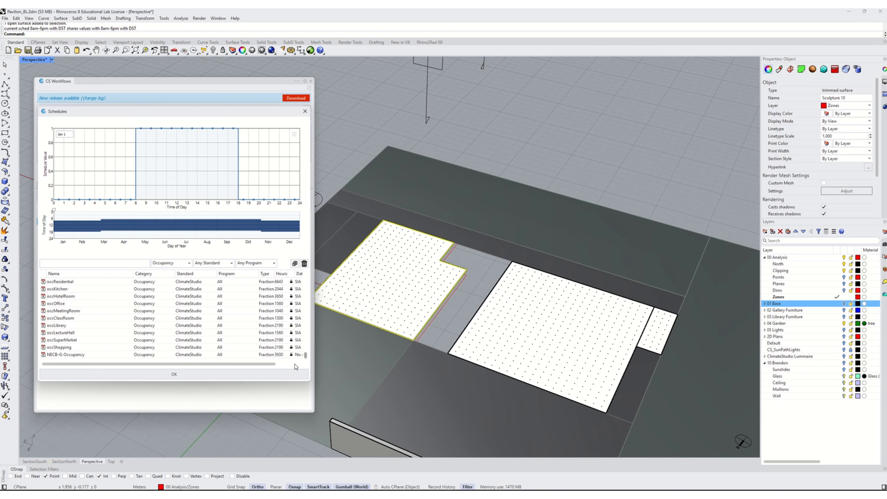
{"action": "scroll", "coordinate": [303, 341], "scroll_direction": "up", "scroll_amount": 1}
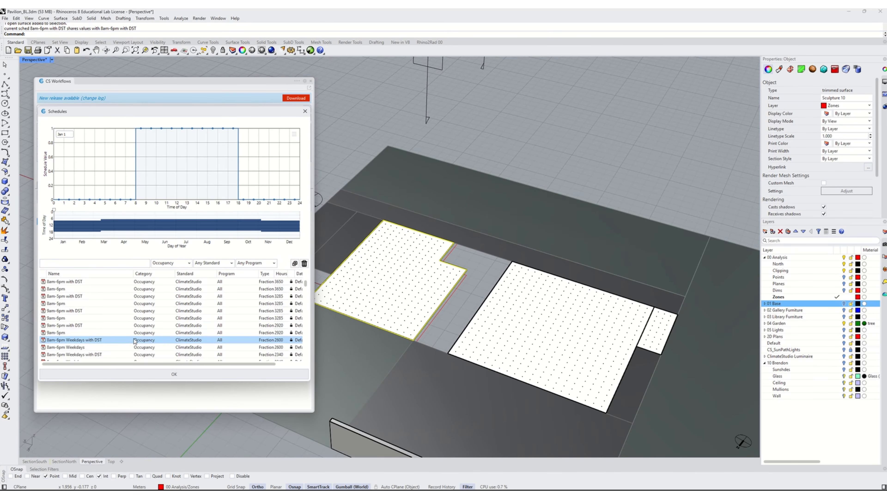
{"action": "left_click", "coordinate": [177, 375]}
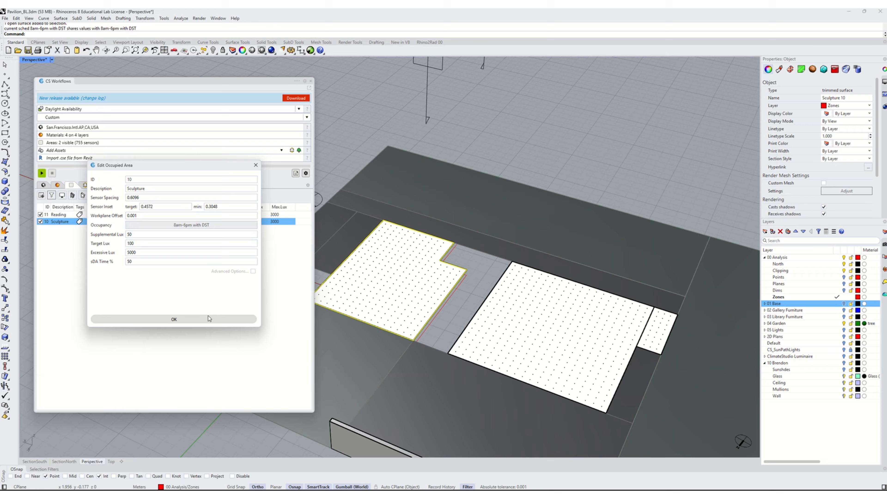
{"action": "left_click", "coordinate": [174, 318]}
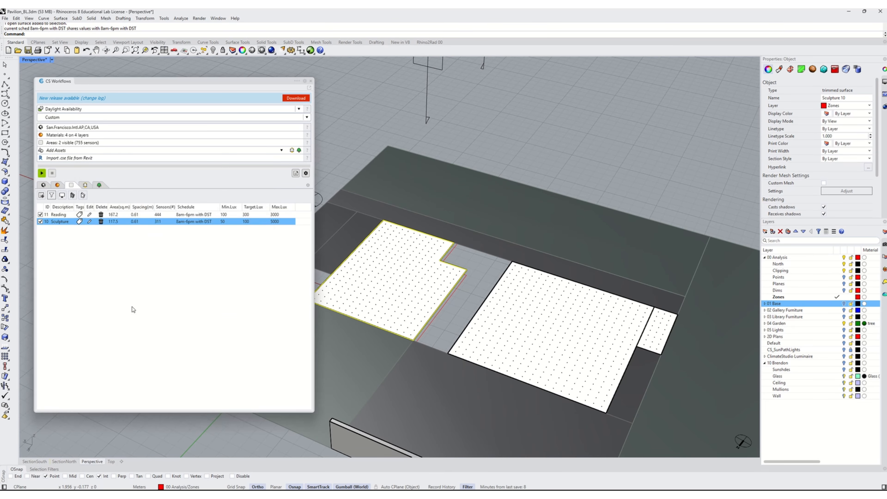
- Open the Reading area's settings to review its lux values, then close the dialog
{"action": "left_click", "coordinate": [53, 214]}
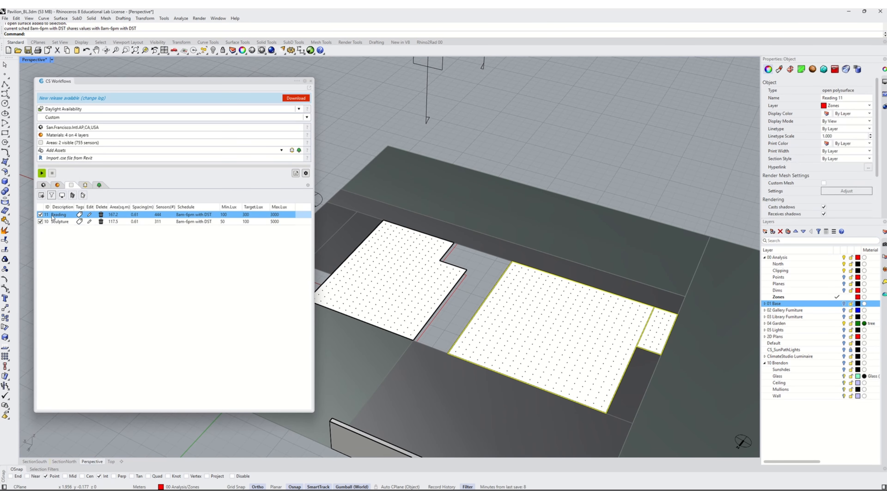
{"action": "left_click", "coordinate": [91, 215]}
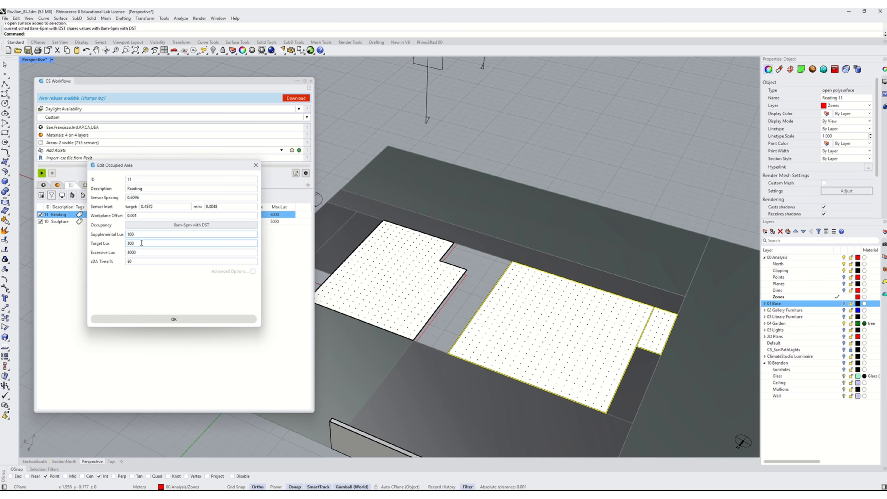
{"action": "key", "text": "Tab"}
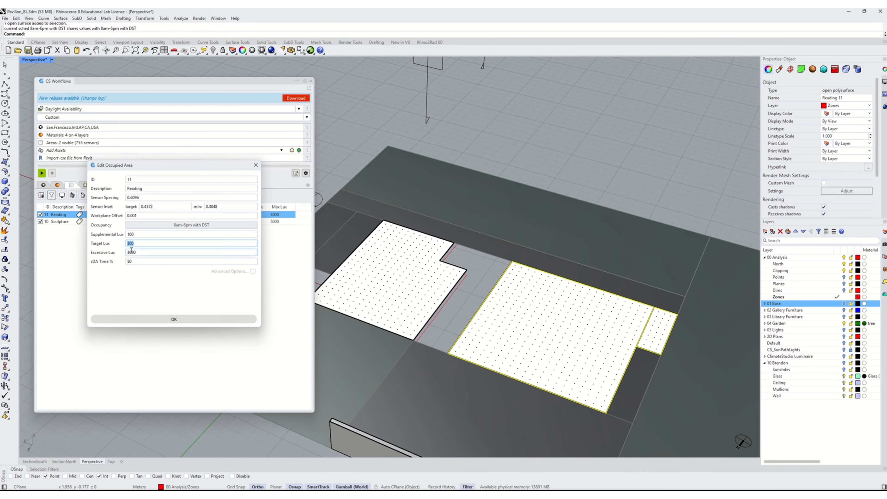
{"action": "left_click", "coordinate": [142, 242]}
{"action": "left_click", "coordinate": [133, 253]}
{"action": "left_click", "coordinate": [134, 234]}
{"action": "left_click", "coordinate": [140, 320]}
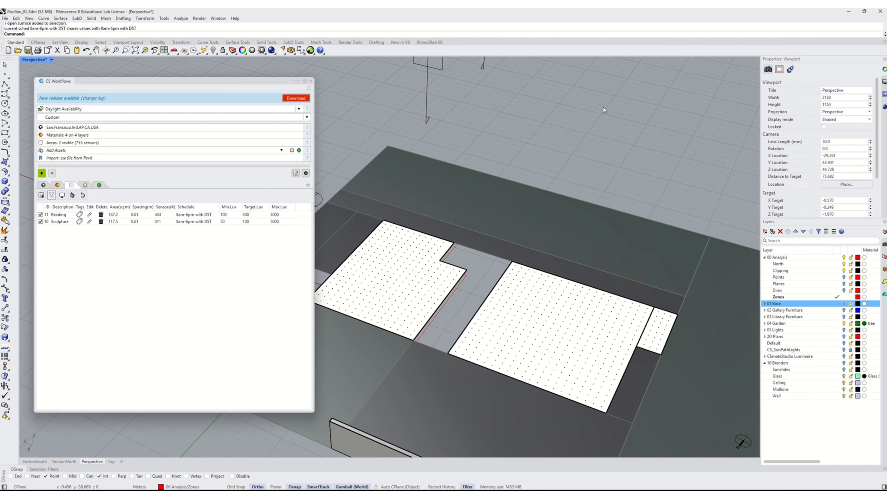
- Stop the clipping plane from clipping the Perspective view
{"action": "scroll", "coordinate": [572, 317], "scroll_direction": "down", "scroll_amount": 10}
{"action": "right_click_drag", "start_coordinate": [580, 316], "coordinate": [459, 292]}
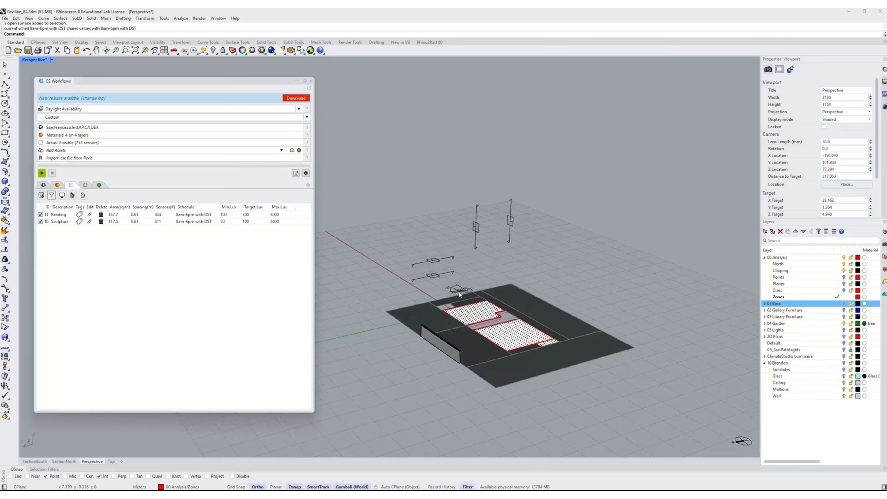
{"action": "left_click", "coordinate": [422, 264]}
{"action": "left_click", "coordinate": [417, 278]}
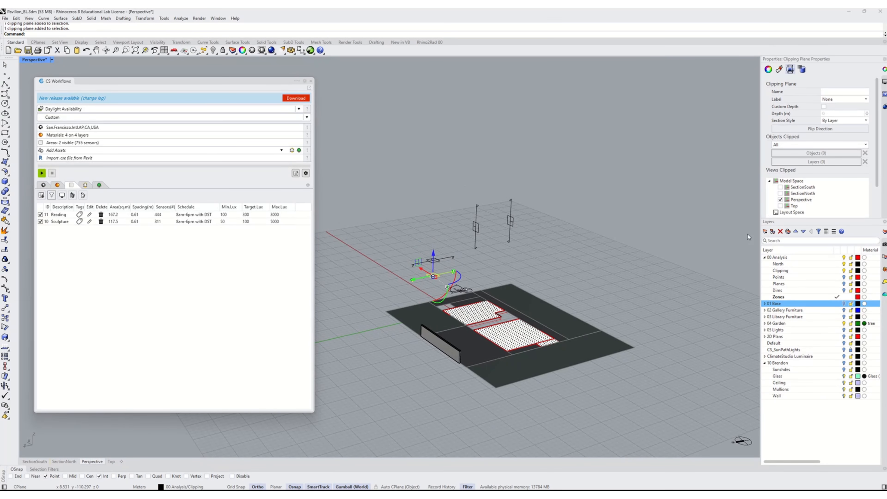
{"action": "left_click", "coordinate": [780, 199]}
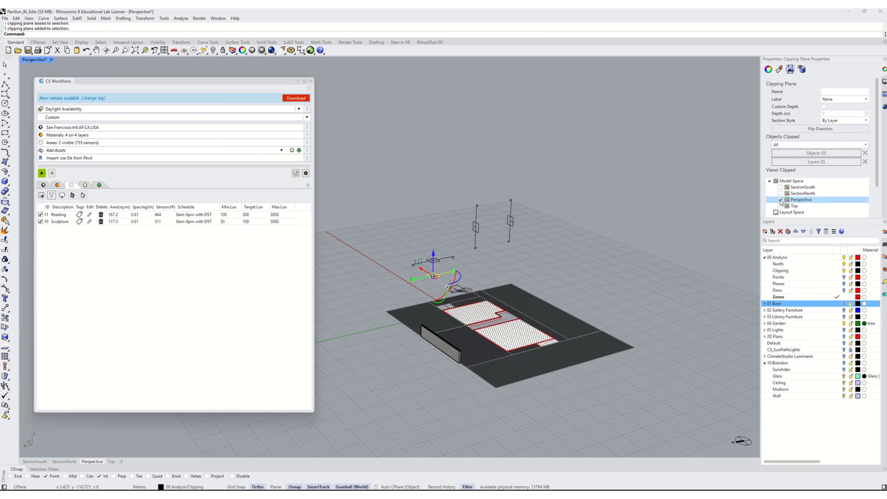
{"action": "left_click", "coordinate": [611, 236]}
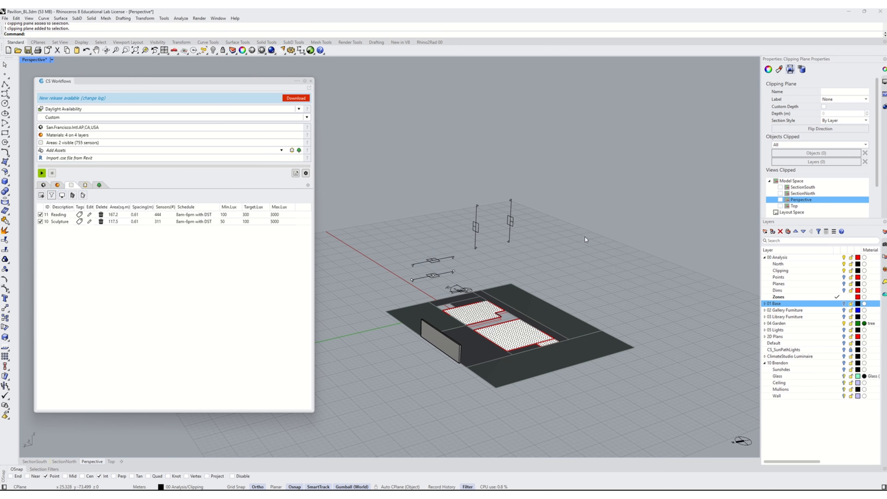
- Turn the 01 Base layer back on to show the pavilion building
{"action": "left_click", "coordinate": [424, 276]}
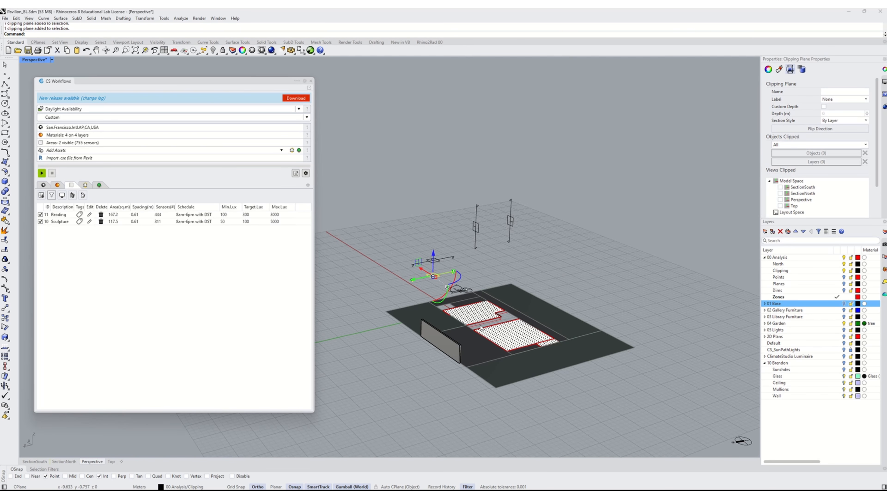
{"action": "scroll", "coordinate": [592, 265], "scroll_direction": "up", "scroll_amount": 3}
{"action": "left_click", "coordinate": [844, 304]}
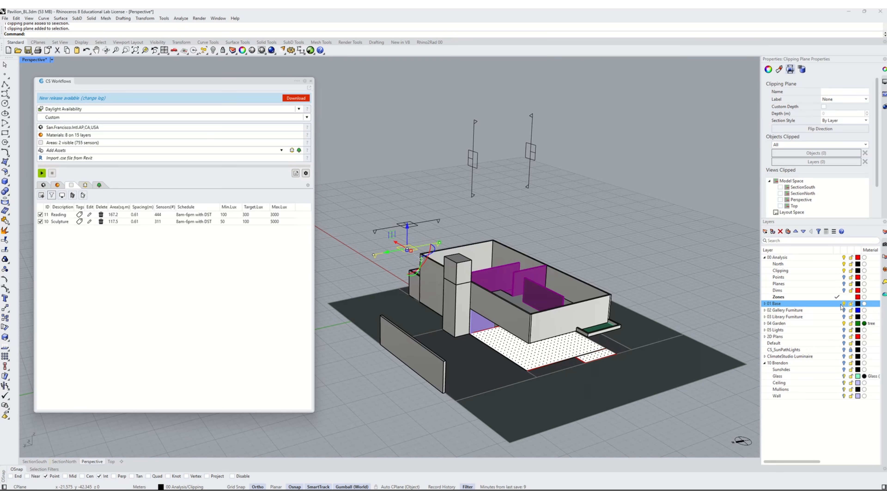
- Copy the upper-level floor surface onto the Zones layer
{"action": "scroll", "coordinate": [573, 264], "scroll_direction": "down", "scroll_amount": 2}
{"action": "left_click", "coordinate": [641, 227]}
{"action": "right_click_drag", "start_coordinate": [641, 227], "coordinate": [560, 316]}
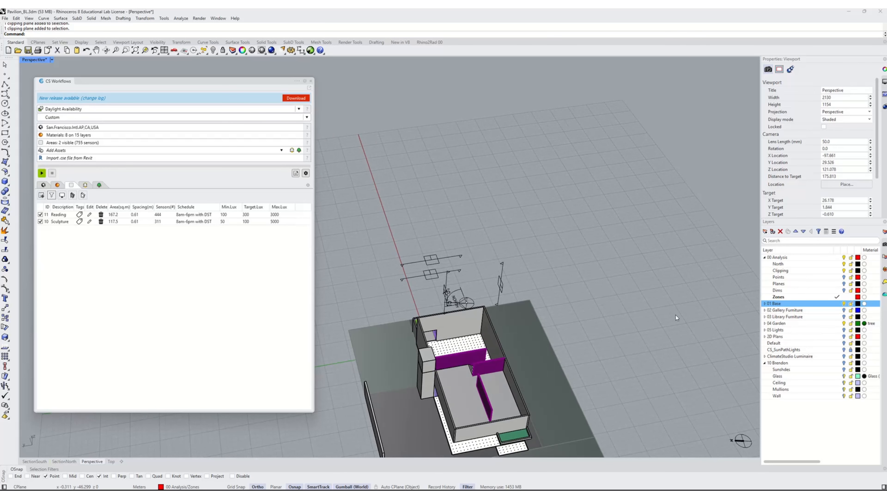
{"action": "right_click_drag", "start_coordinate": [528, 391], "coordinate": [571, 317], "text": "shift"}
{"action": "left_click", "coordinate": [486, 325]}
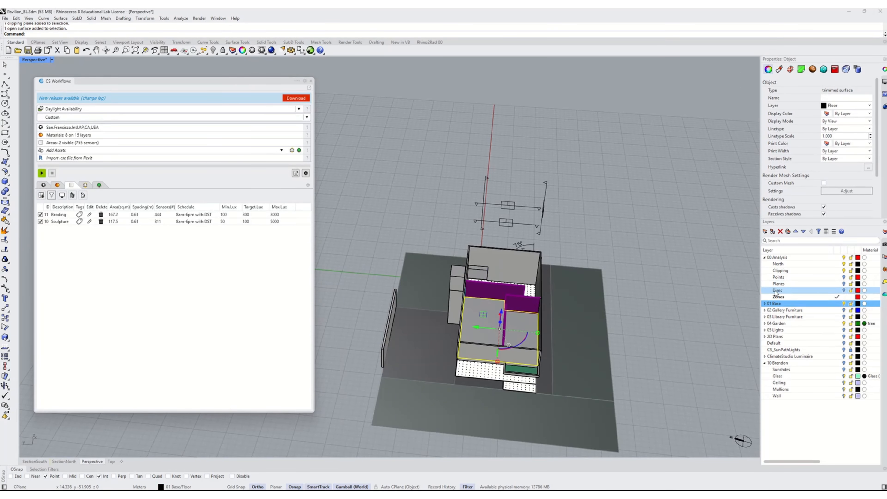
{"action": "right_click", "coordinate": [785, 297]}
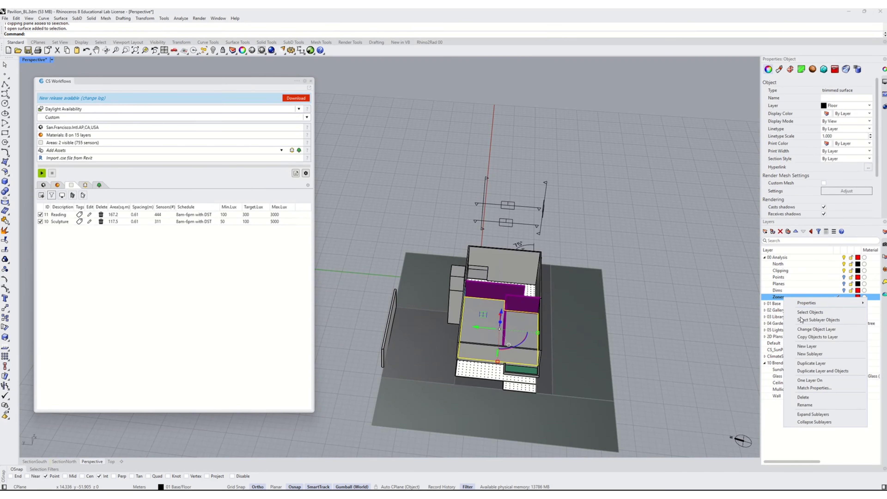
{"action": "left_click", "coordinate": [822, 338]}
{"action": "key", "text": "Escape"}
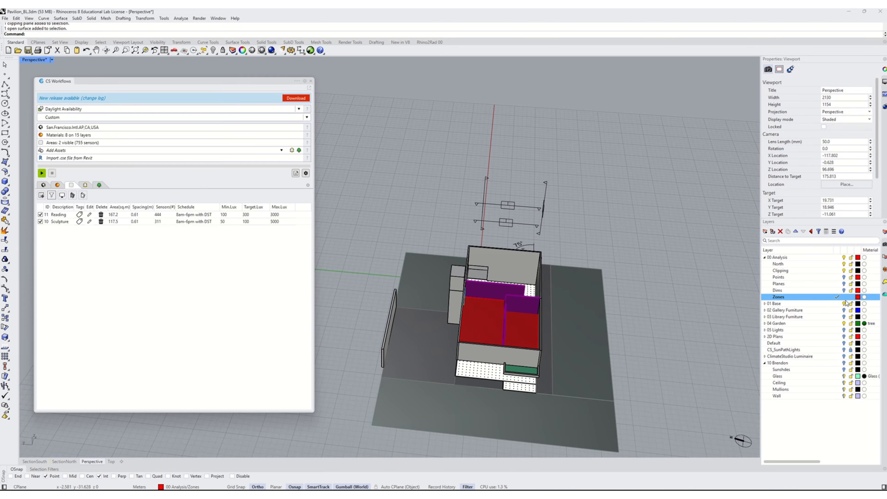
- Inspect the new zone surface with the 01 Base layer hidden, then show the layer again
{"action": "left_click", "coordinate": [843, 303]}
{"action": "right_click_drag", "start_coordinate": [498, 324], "coordinate": [562, 305]}
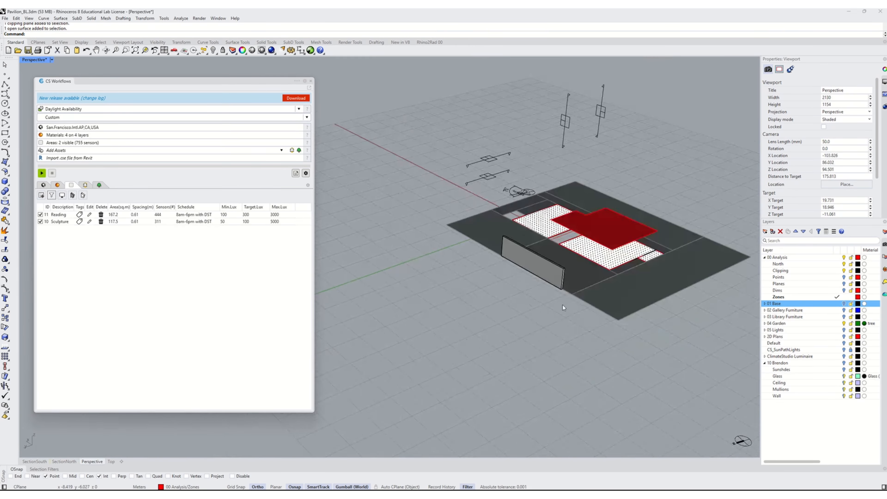
{"action": "left_click", "coordinate": [604, 229]}
{"action": "scroll", "coordinate": [622, 217], "scroll_direction": "up", "scroll_amount": 5}
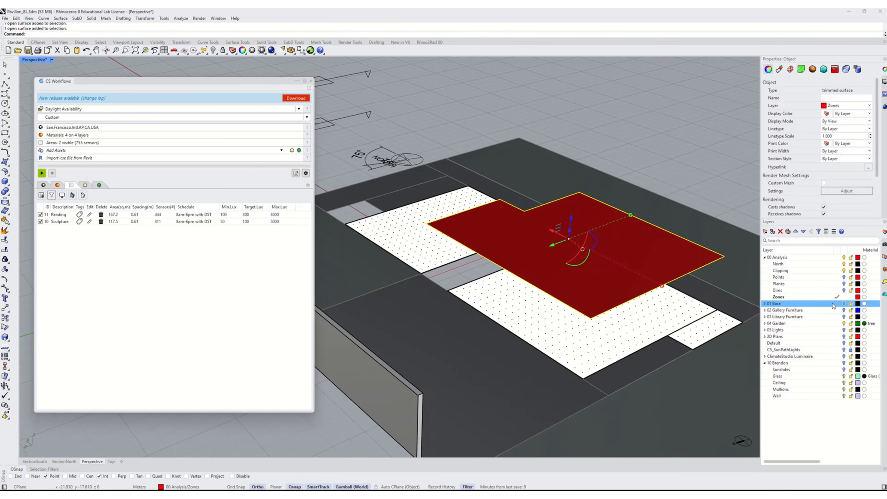
{"action": "left_click", "coordinate": [844, 303]}
{"action": "right_click_drag", "start_coordinate": [584, 261], "coordinate": [560, 329], "text": "shift"}
{"action": "key", "text": "Escape"}
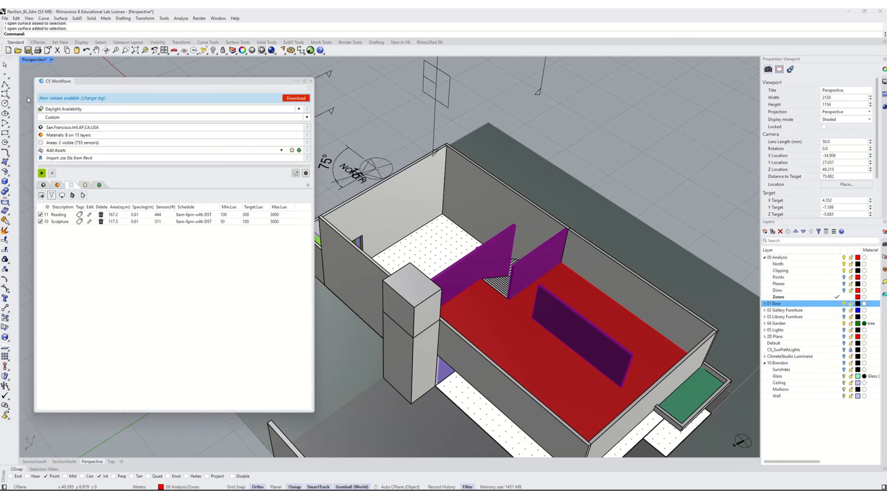
- Draw a polyline from the stair corner straight out past the building edge
{"action": "left_click", "coordinate": [5, 85]}
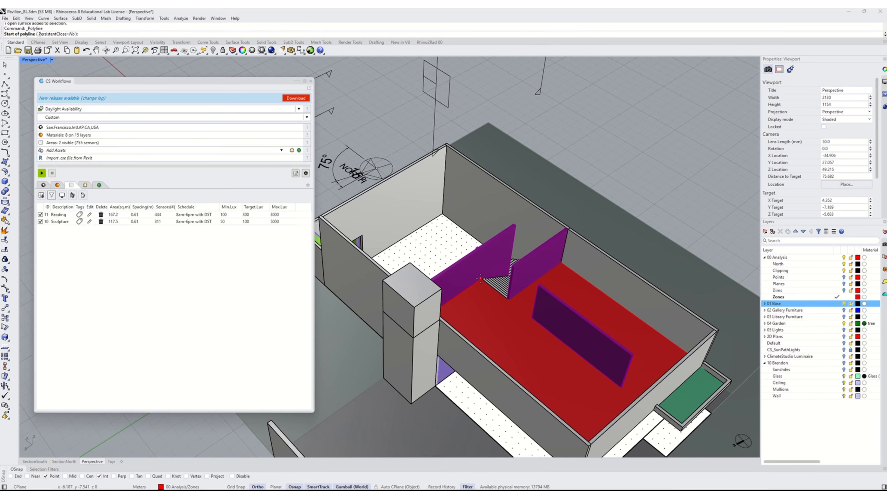
{"action": "scroll", "coordinate": [481, 278], "scroll_direction": "up", "scroll_amount": 5}
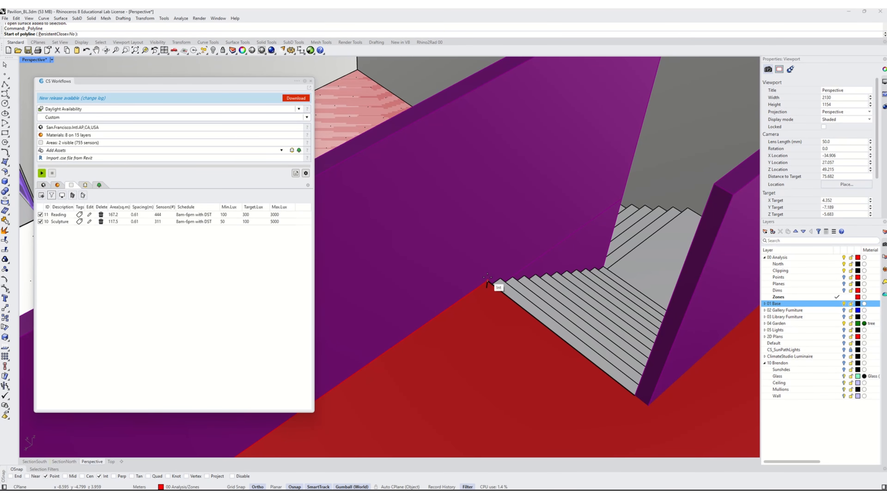
{"action": "left_click", "coordinate": [487, 277]}
{"action": "scroll", "coordinate": [490, 281], "scroll_direction": "down", "scroll_amount": 6}
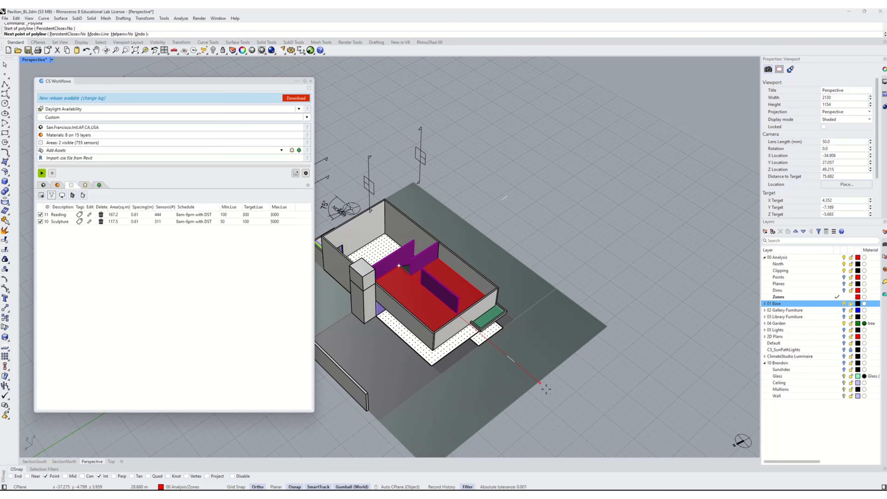
{"action": "left_click", "coordinate": [555, 395]}
{"action": "key", "text": "Return"}
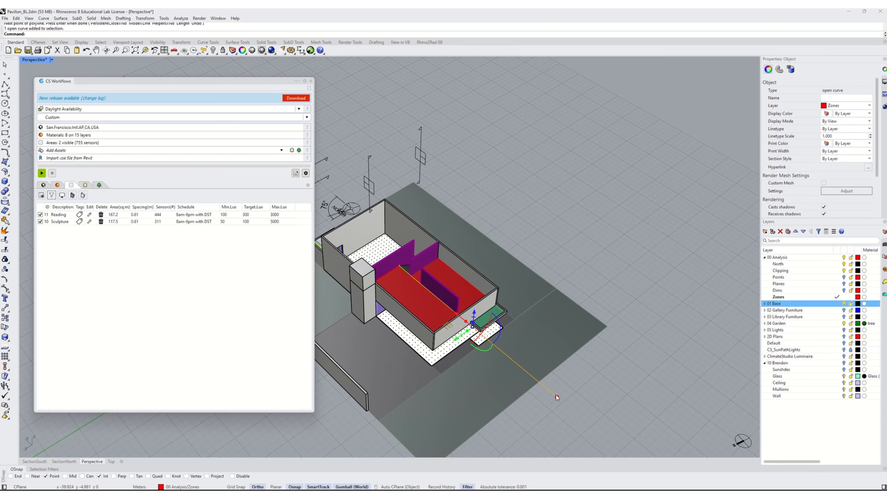
- Extrude the polyline vertically with ExtrudeCrv into a cutting surface
{"action": "type", "text": "ExtrudeCrv"}
{"action": "key", "text": "Return"}
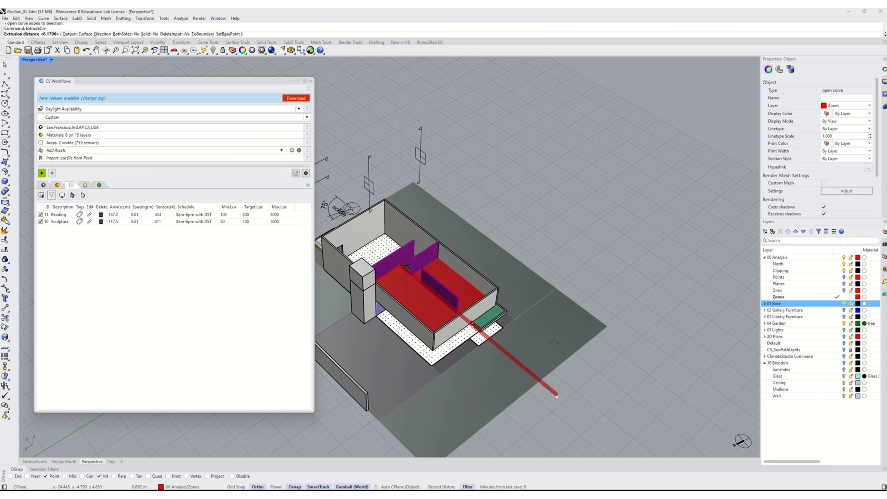
{"action": "left_click", "coordinate": [554, 325]}
{"action": "left_click", "coordinate": [544, 376]}
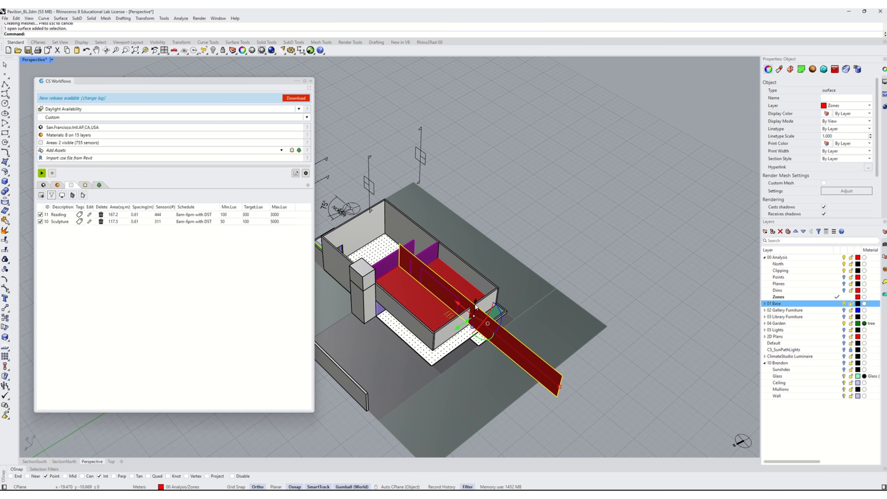
{"action": "left_click_drag", "start_coordinate": [475, 304], "coordinate": [475, 308]}
{"action": "key", "text": "Escape"}
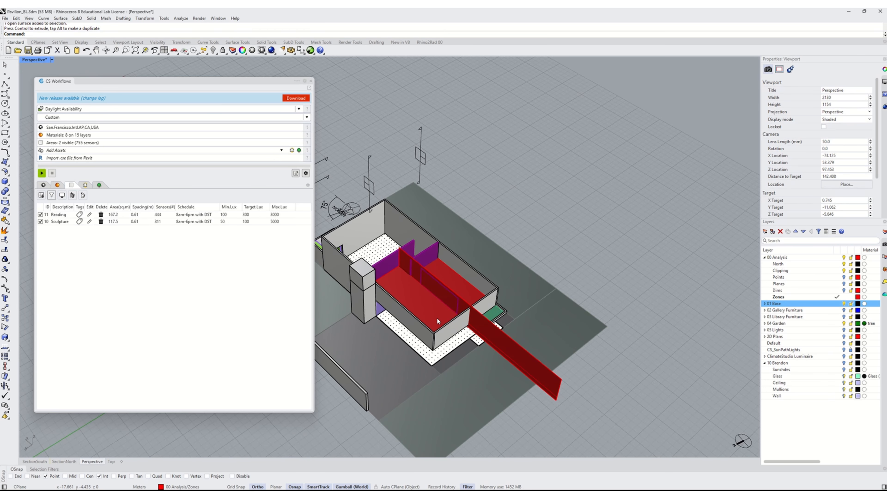
- Split the upper zone surface with the extruded cutting surface
{"action": "type", "text": "Split"}
{"action": "key", "text": "Return"}
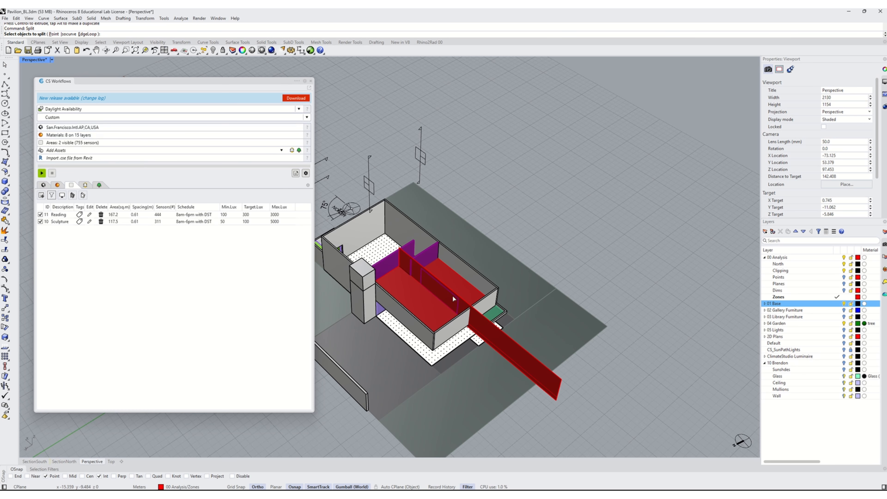
{"action": "left_click", "coordinate": [435, 316]}
{"action": "left_click", "coordinate": [457, 334]}
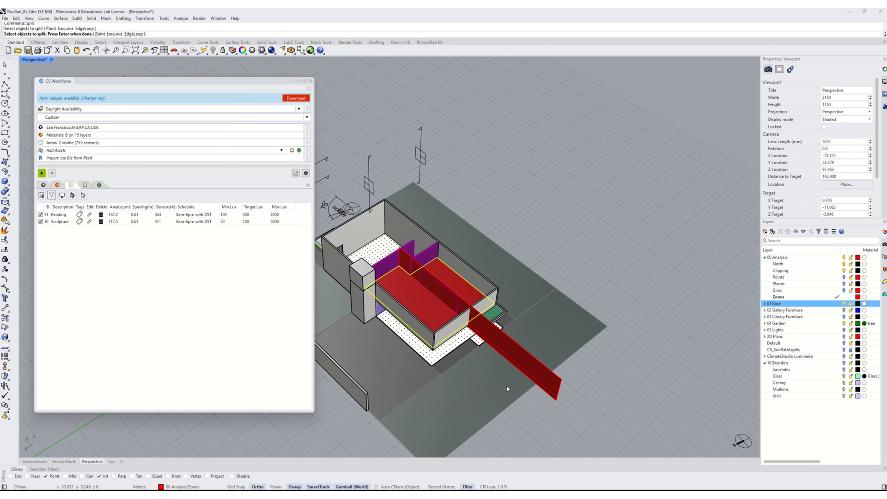
{"action": "key", "text": "Return"}
{"action": "left_click", "coordinate": [545, 371]}
{"action": "key", "text": "Return"}
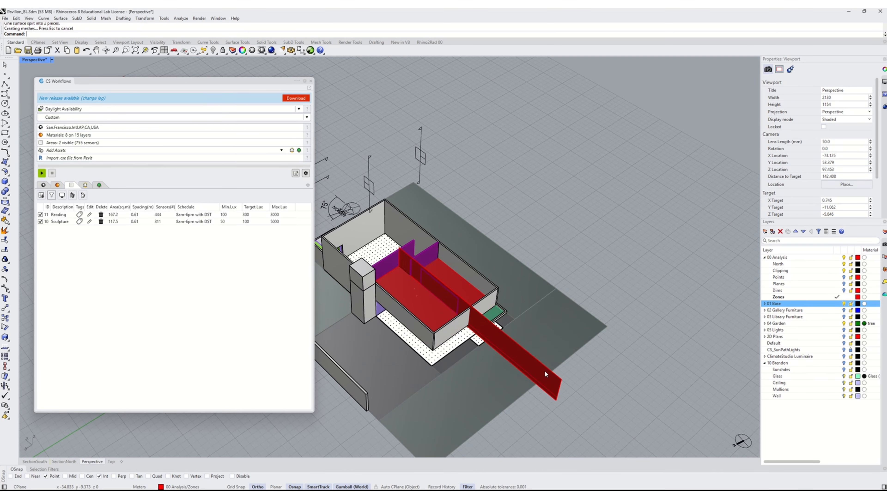
- Delete the two split zone pieces and undo the deletion
{"action": "left_click", "coordinate": [436, 303]}
{"action": "left_click", "coordinate": [460, 321]}
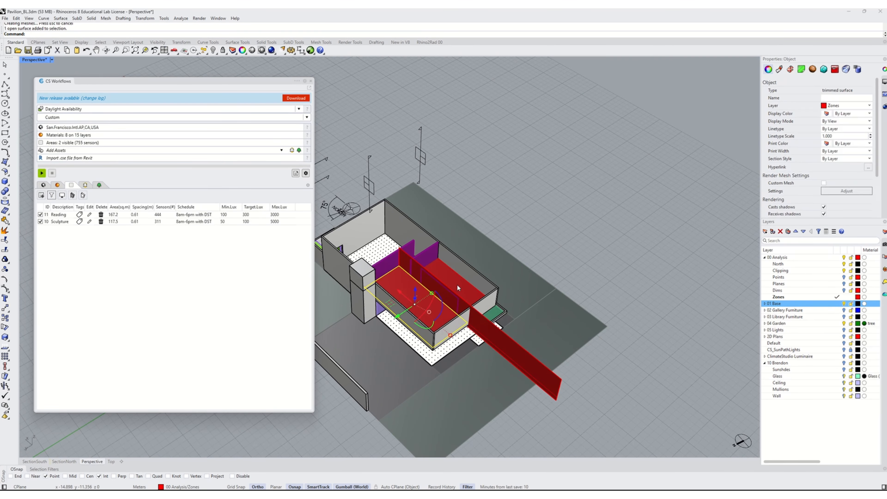
{"action": "left_click", "coordinate": [457, 284]}
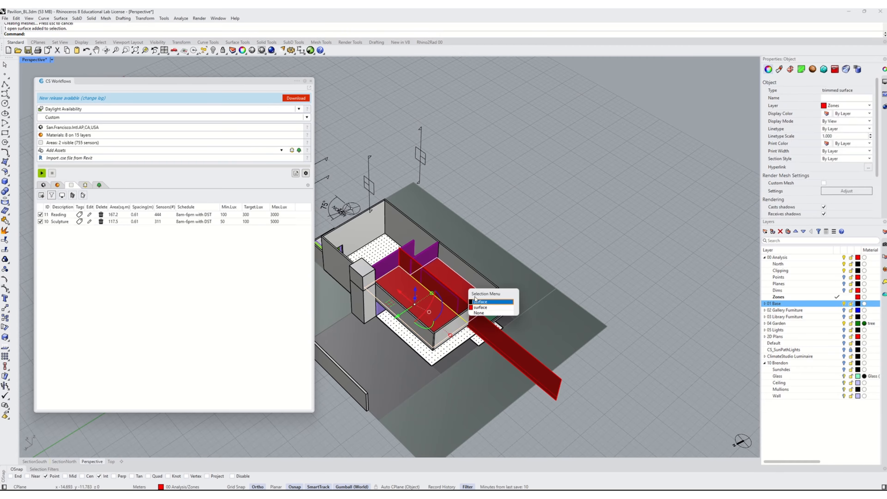
{"action": "left_click", "coordinate": [480, 307]}
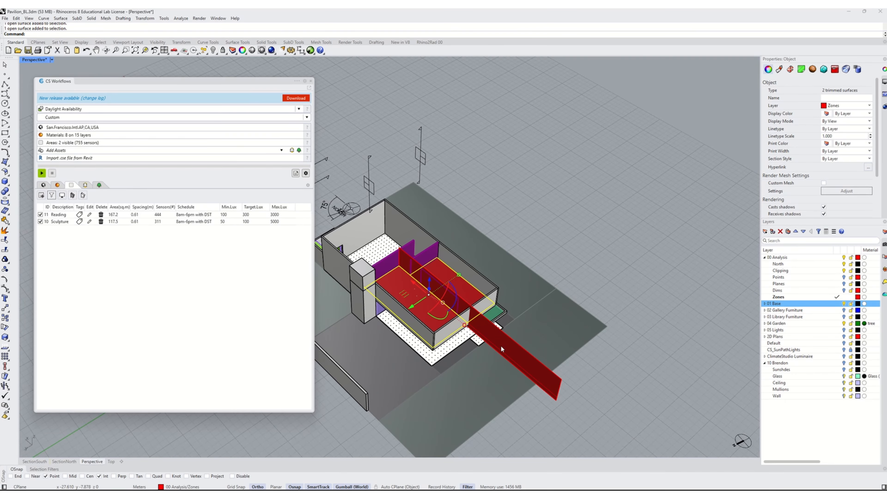
{"action": "key", "text": "Delete"}
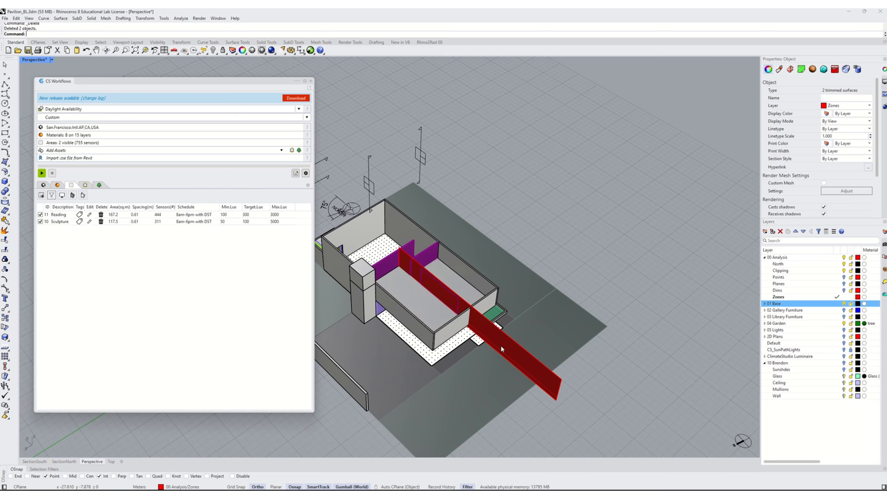
{"action": "type", "text": "Dir"}
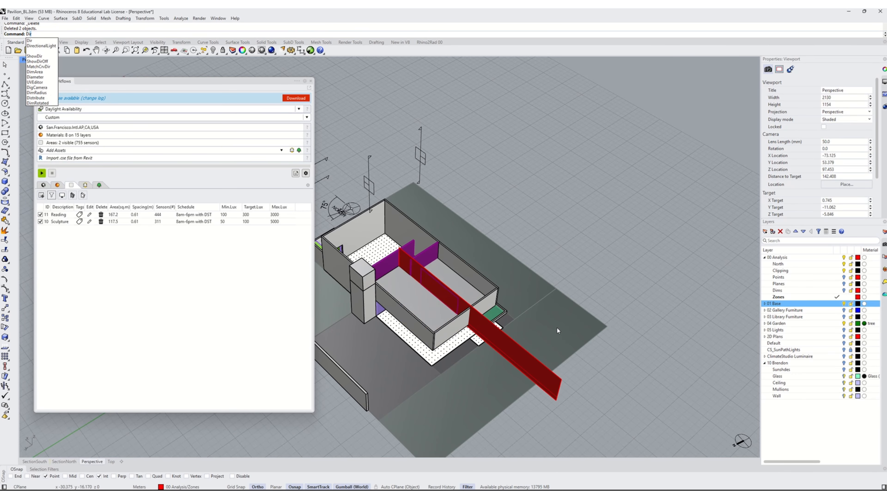
{"action": "key", "text": "Escape"}
{"action": "key", "text": "ctrl+z"}
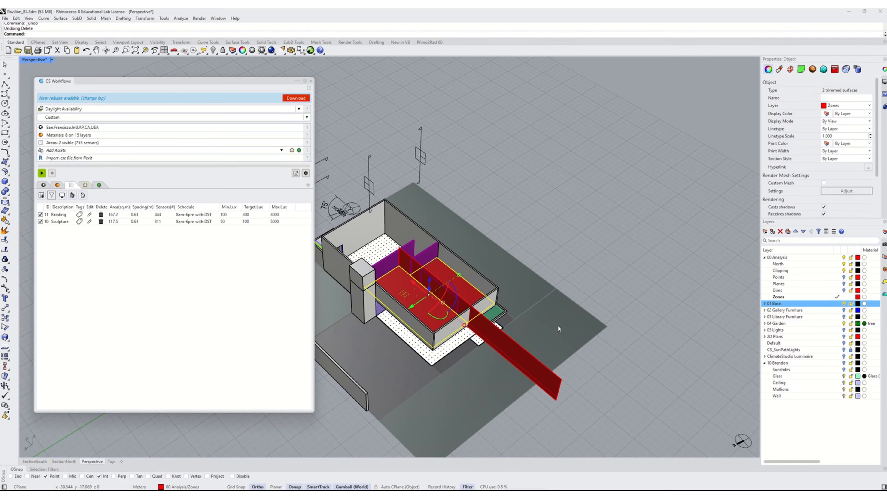
- Flip the direction of both zone pieces so their normals point upward
{"action": "type", "text": "Dir"}
{"action": "key", "text": "Return"}
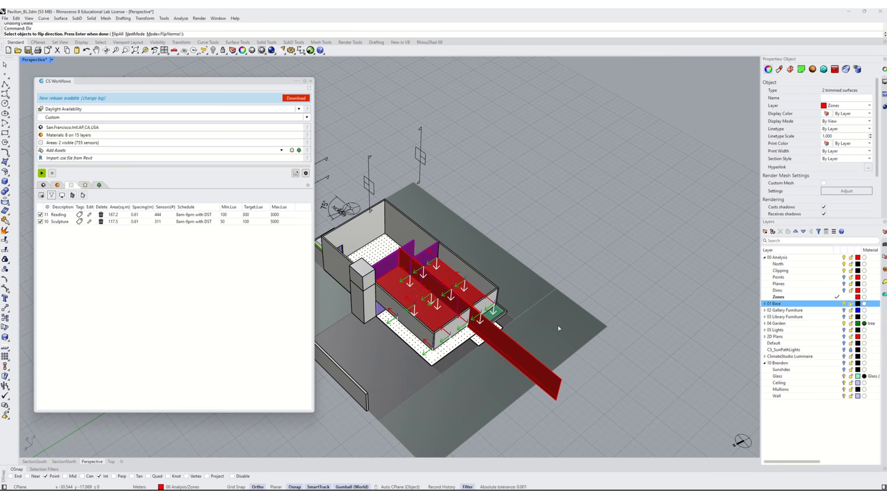
{"action": "scroll", "coordinate": [460, 276], "scroll_direction": "up", "scroll_amount": 5}
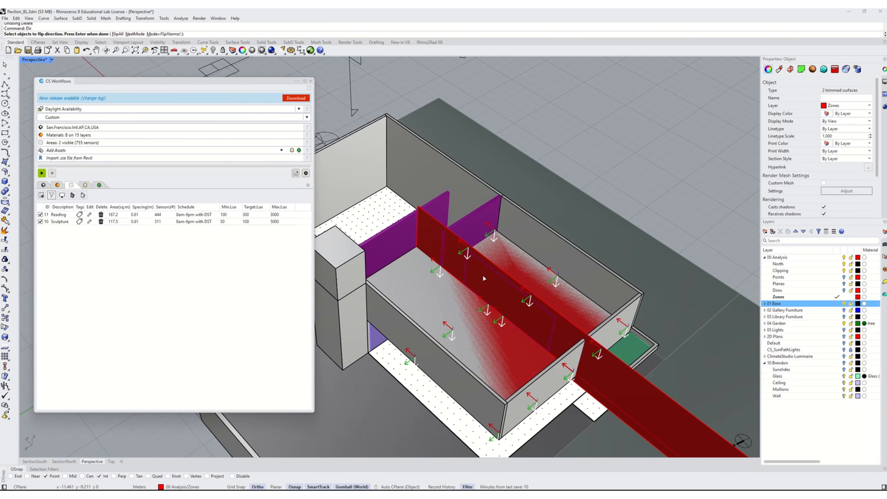
{"action": "type", "text": "f"}
{"action": "key", "text": "Return"}
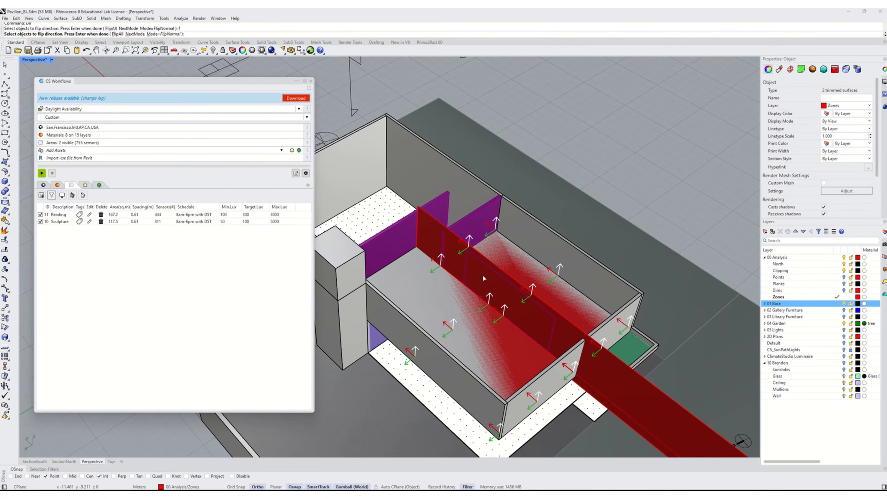
{"action": "key", "text": "Return"}
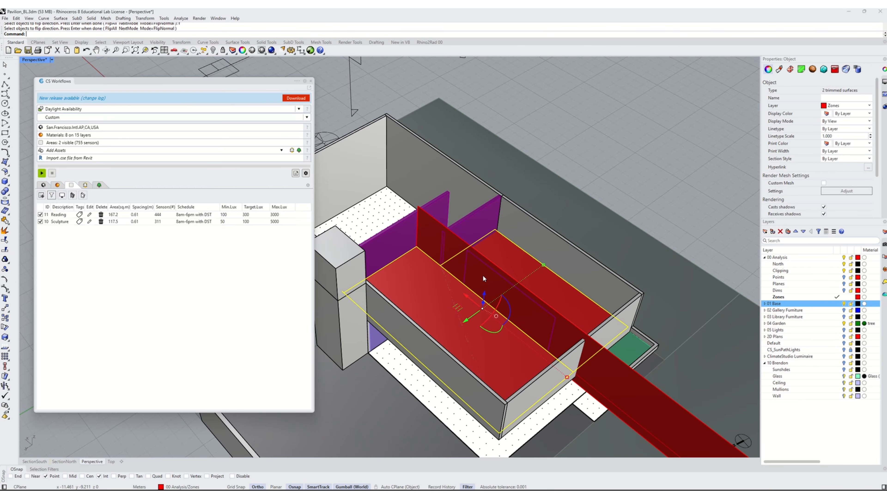
- Delete the extruded cutting surface
{"action": "scroll", "coordinate": [483, 276], "scroll_direction": "down", "scroll_amount": 3}
{"action": "key", "text": "Escape"}
{"action": "left_click", "coordinate": [599, 354]}
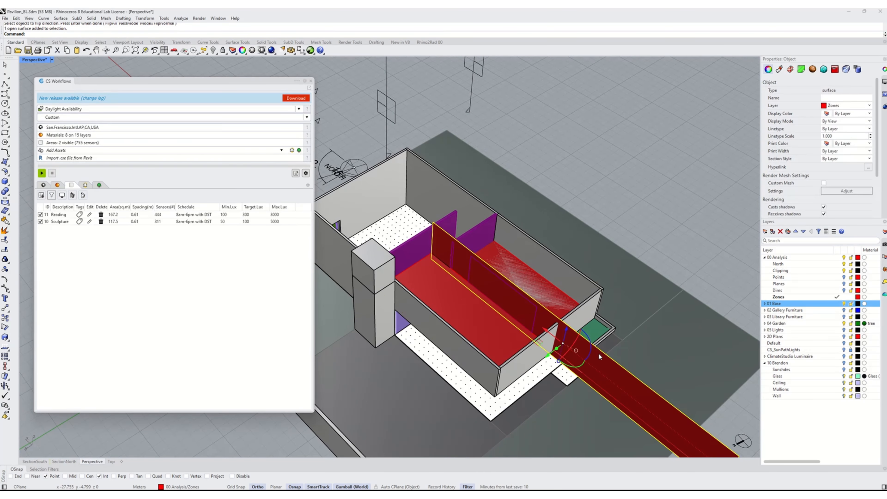
{"action": "key", "text": "Delete"}
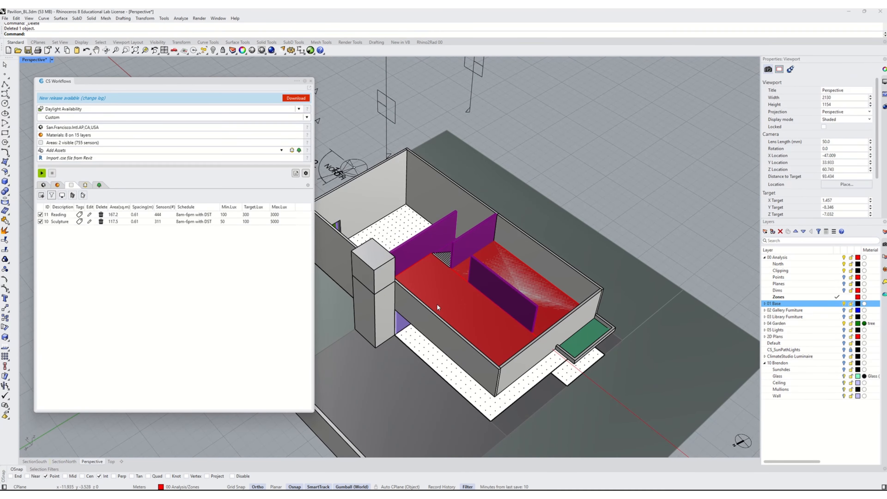
- Hide the base layer, select both split zone pieces and add them as new occupied areas with default settings
{"action": "left_click", "coordinate": [844, 303]}
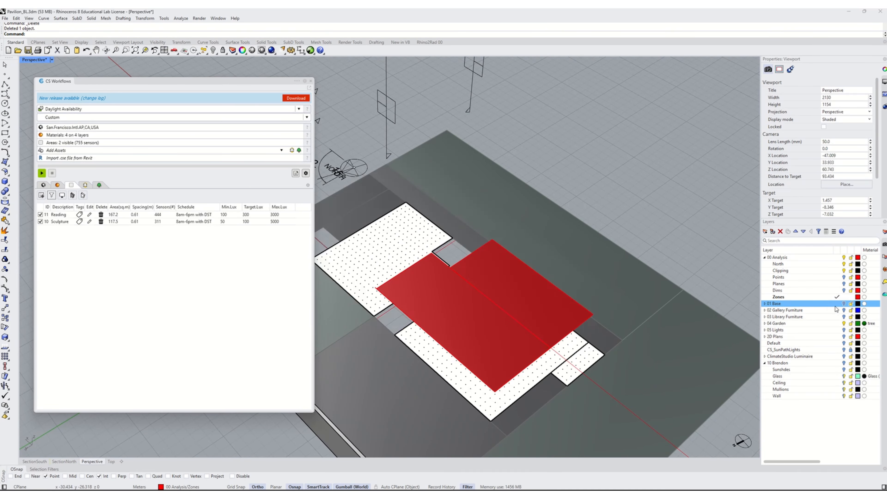
{"action": "left_click", "coordinate": [451, 299]}
{"action": "left_click", "coordinate": [520, 286], "text": "shift"}
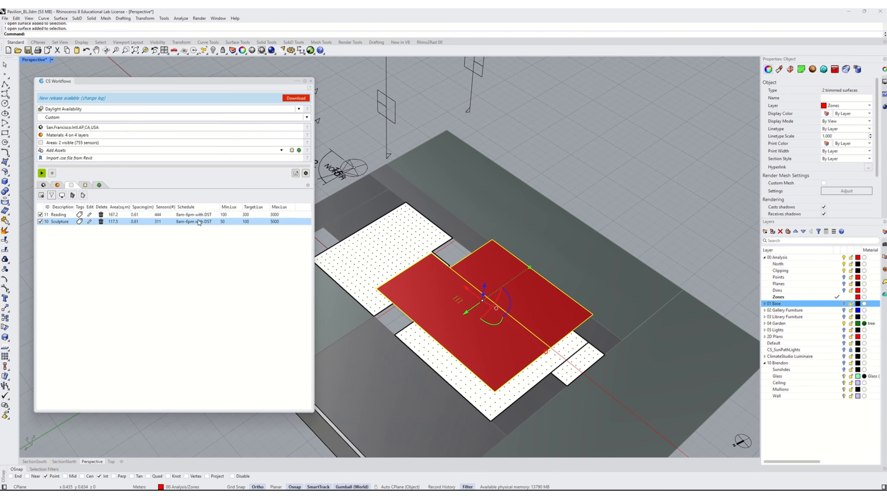
{"action": "left_click", "coordinate": [41, 195]}
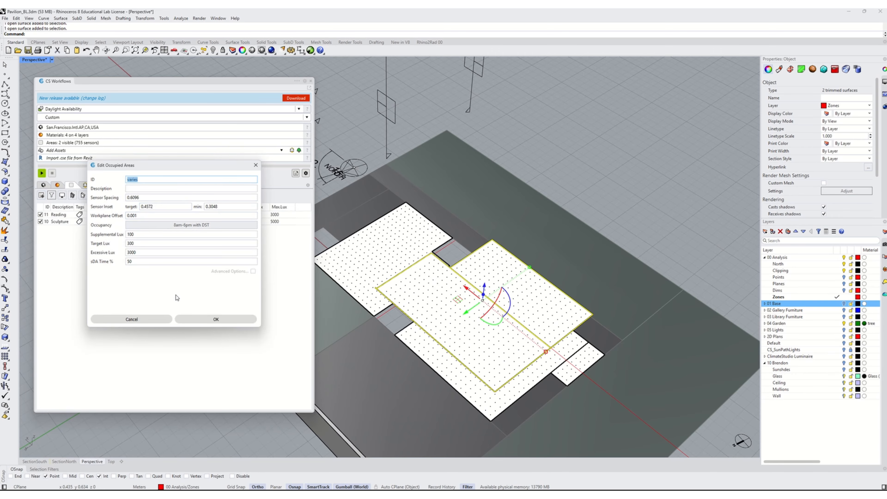
{"action": "left_click", "coordinate": [186, 320]}
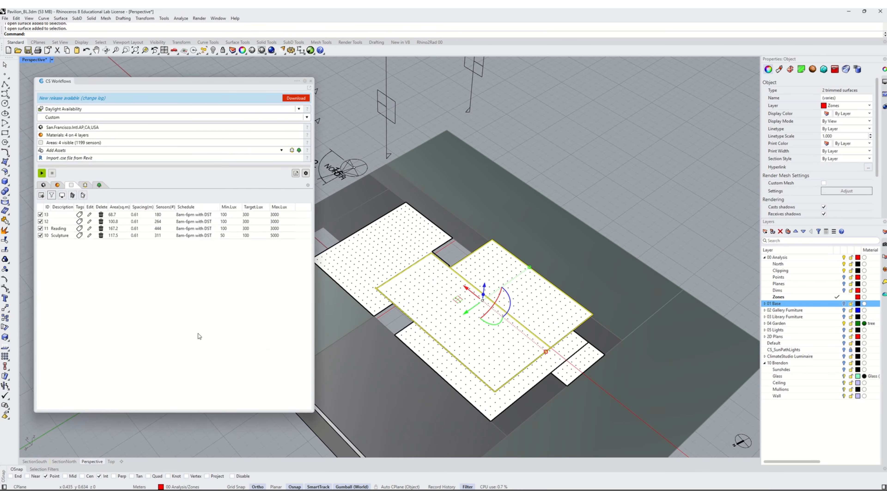
- Set the description of occupied area 13 to Photos
{"action": "left_click", "coordinate": [52, 222]}
{"action": "left_click", "coordinate": [512, 275]}
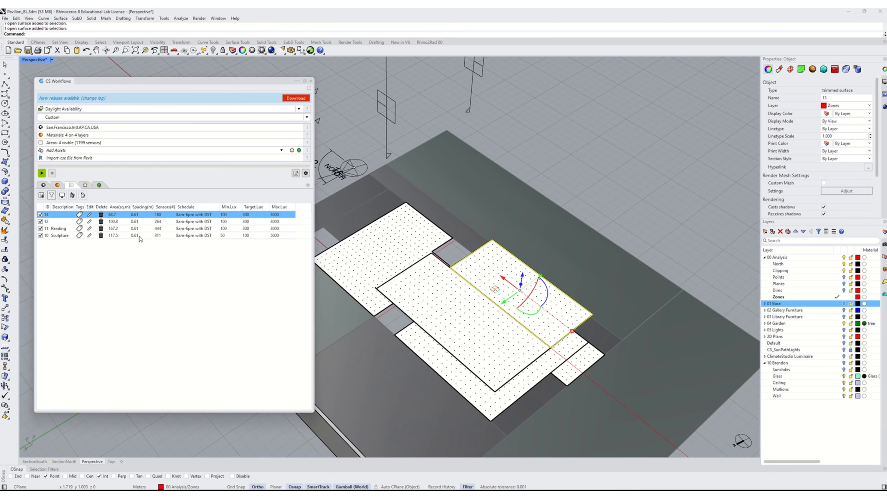
{"action": "left_click", "coordinate": [64, 215]}
{"action": "left_click", "coordinate": [57, 215]}
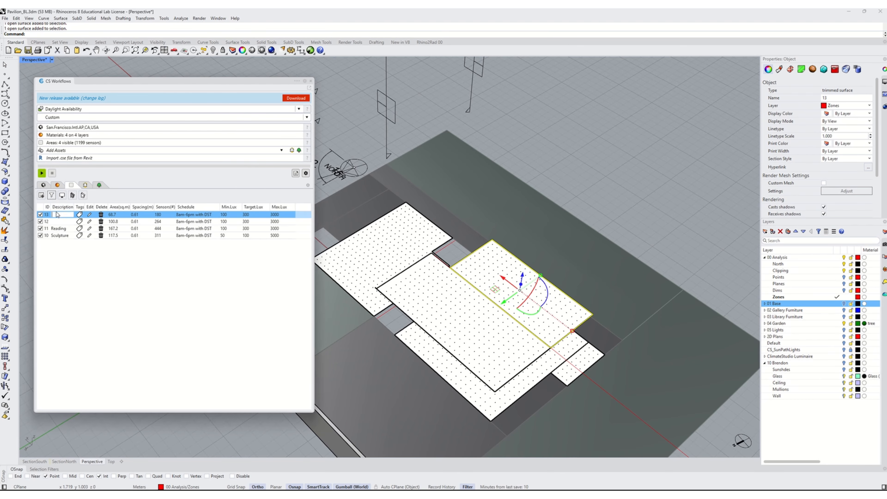
{"action": "type", "text": "Photos"}
- Set the description of occupied area 12 to Painting
{"action": "left_click", "coordinate": [64, 222]}
{"action": "left_click", "coordinate": [64, 220]}
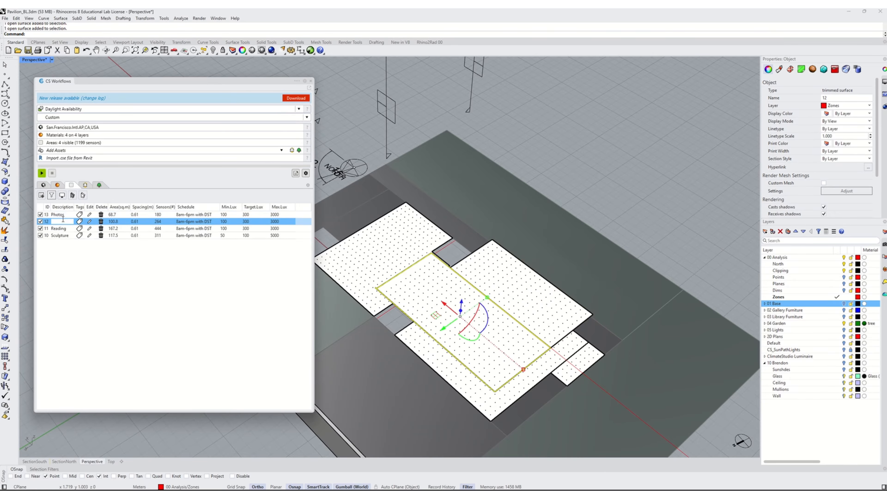
{"action": "type", "text": "Painting"}
{"action": "left_click", "coordinate": [121, 307]}
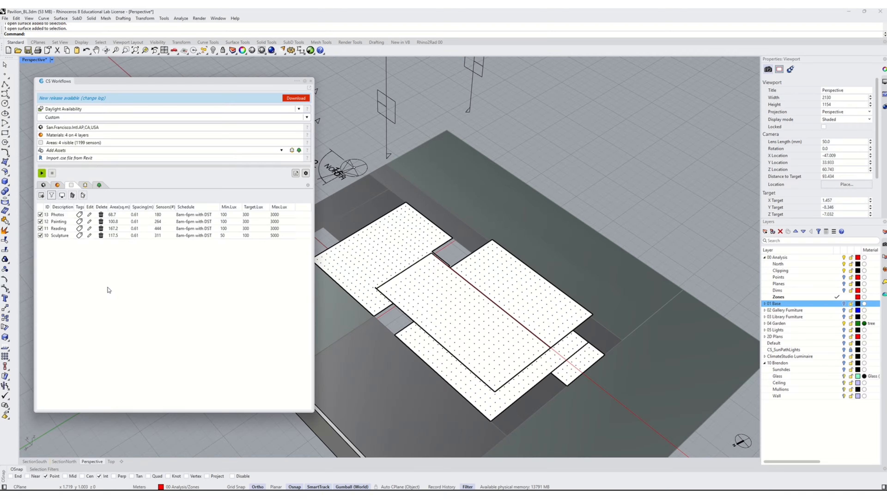
- Edit the Painting area: supplemental lux 50, target lux 100, excessive lux 500
{"action": "left_click", "coordinate": [90, 223]}
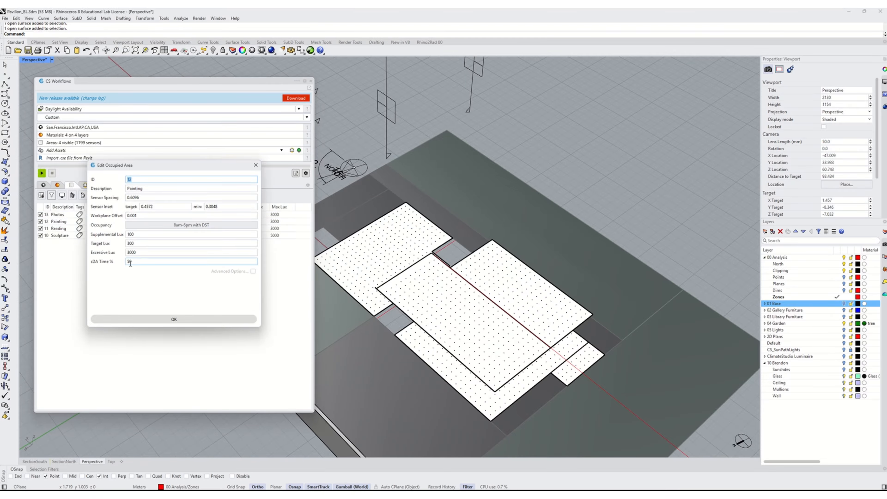
{"action": "double_click", "coordinate": [147, 252]}
{"action": "type", "text": "500"}
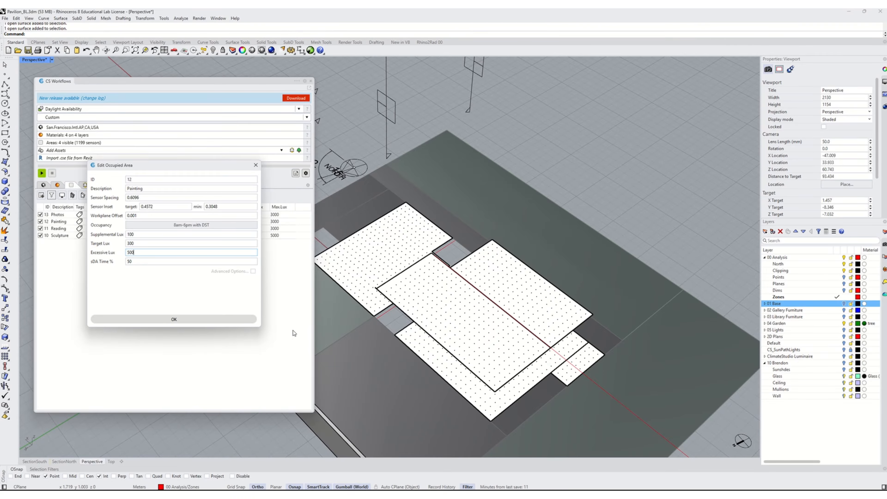
{"action": "left_click", "coordinate": [150, 242]}
{"action": "double_click", "coordinate": [149, 243]}
{"action": "double_click", "coordinate": [146, 237]}
{"action": "left_click", "coordinate": [176, 319]}
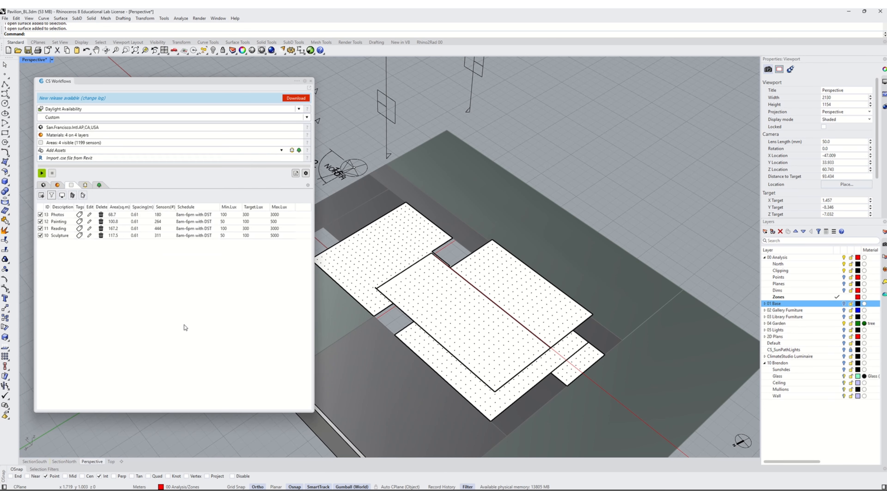
- Edit the Photos area: supplemental lux 5, target lux 10, excessive lux 100
{"action": "left_click", "coordinate": [89, 214]}
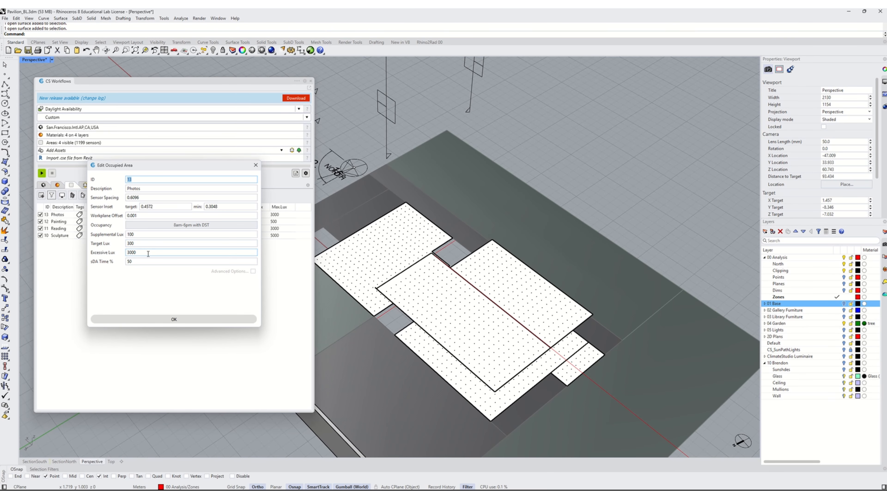
{"action": "double_click", "coordinate": [132, 252]}
{"action": "type", "text": "00"}
{"action": "left_click_drag", "start_coordinate": [143, 244], "coordinate": [113, 242]}
{"action": "type", "text": "10"}
{"action": "key", "text": "shift+Tab"}
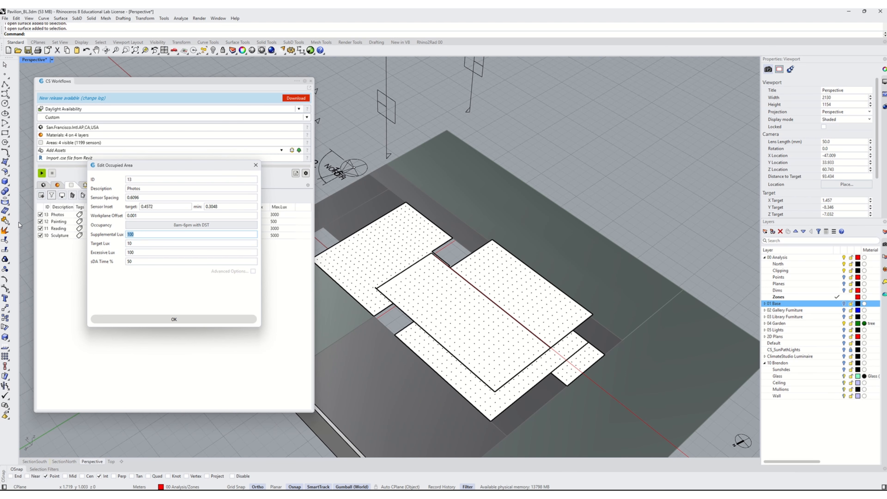
{"action": "type", "text": "5"}
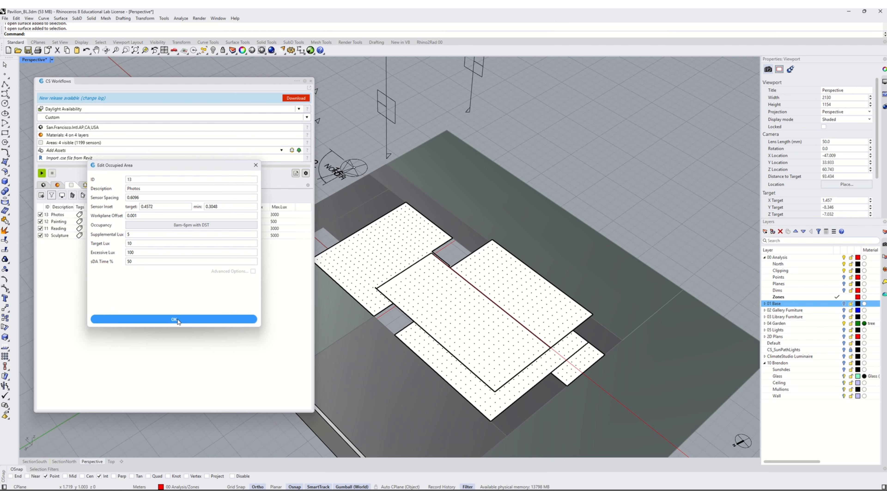
{"action": "left_click", "coordinate": [174, 319]}
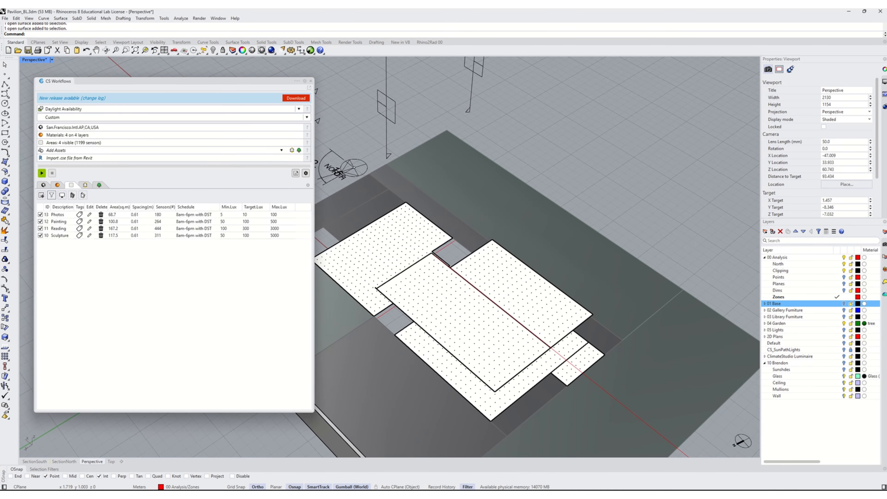
- Turn the base layer and the Brendon building layer back on
{"action": "left_click", "coordinate": [310, 81]}
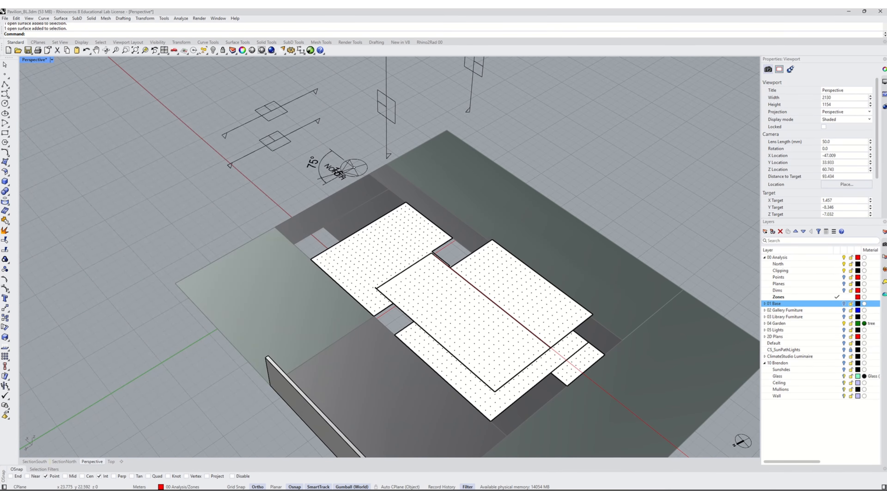
{"action": "left_click", "coordinate": [844, 303]}
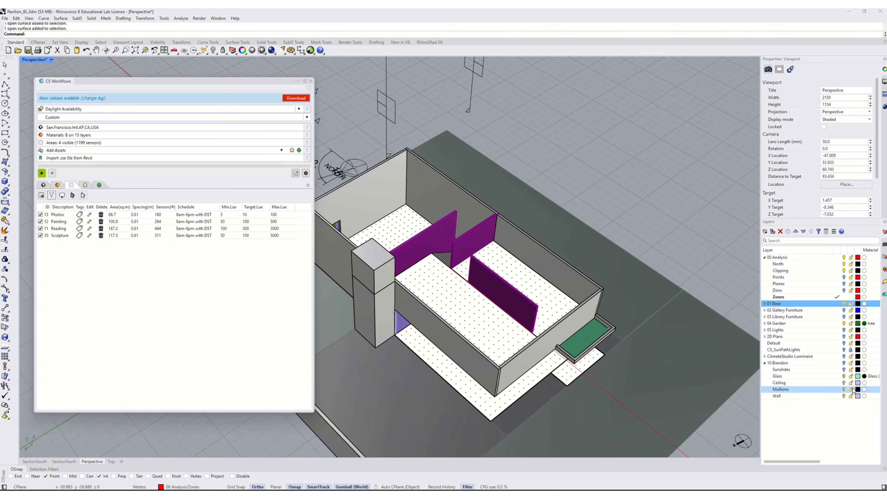
{"action": "left_click", "coordinate": [844, 363]}
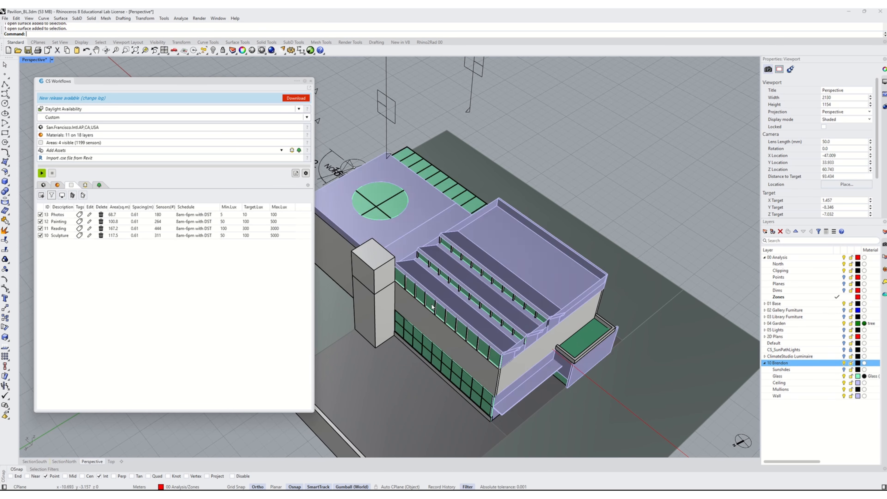
- Orbit around the building and inspect the individual glazing surfaces on the lower facades
{"action": "right_click_drag", "start_coordinate": [449, 327], "coordinate": [533, 302], "text": "shift"}
{"action": "right_click_drag", "start_coordinate": [535, 338], "coordinate": [523, 326]}
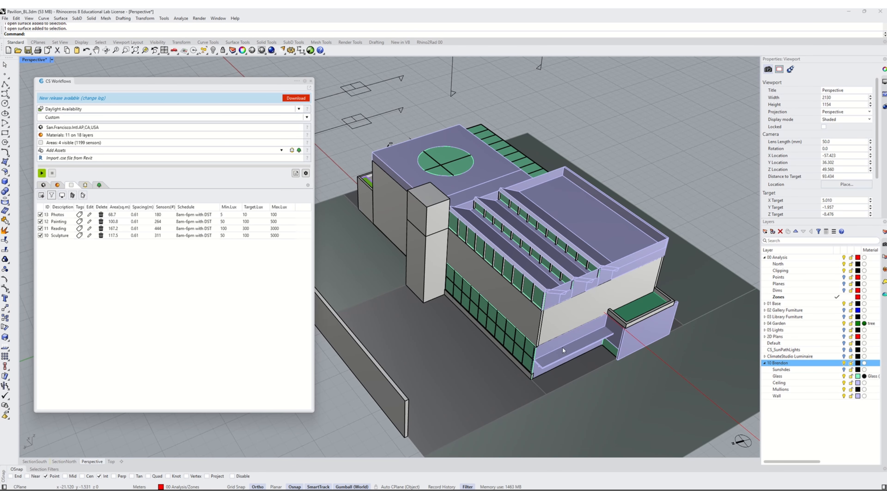
{"action": "right_click_drag", "start_coordinate": [602, 327], "coordinate": [603, 329]}
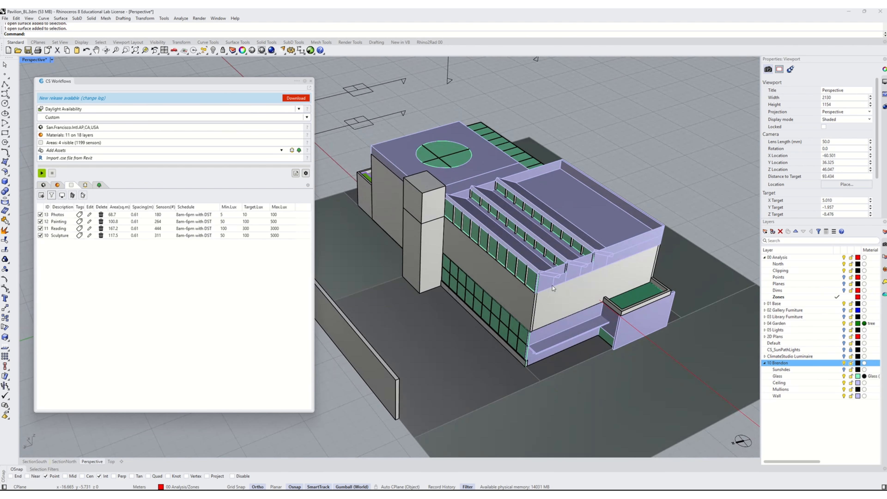
{"action": "right_click_drag", "start_coordinate": [553, 288], "coordinate": [561, 325], "text": "shift"}
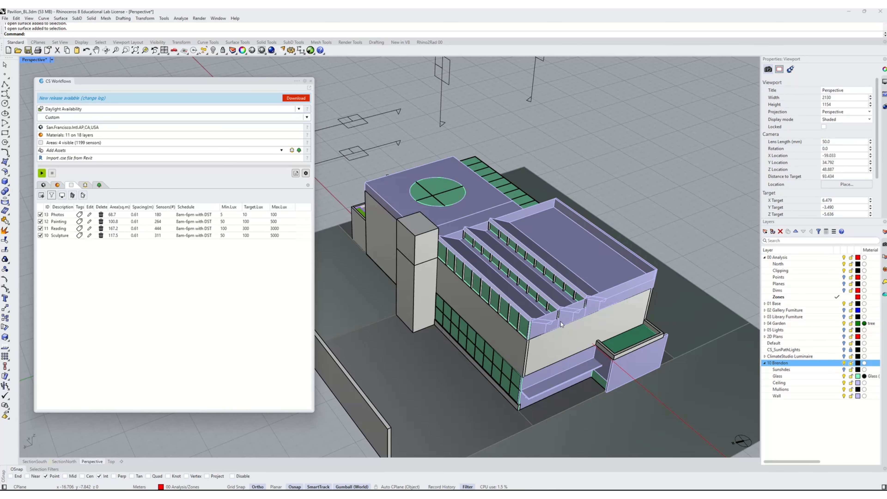
{"action": "right_click_drag", "start_coordinate": [563, 380], "coordinate": [529, 332]}
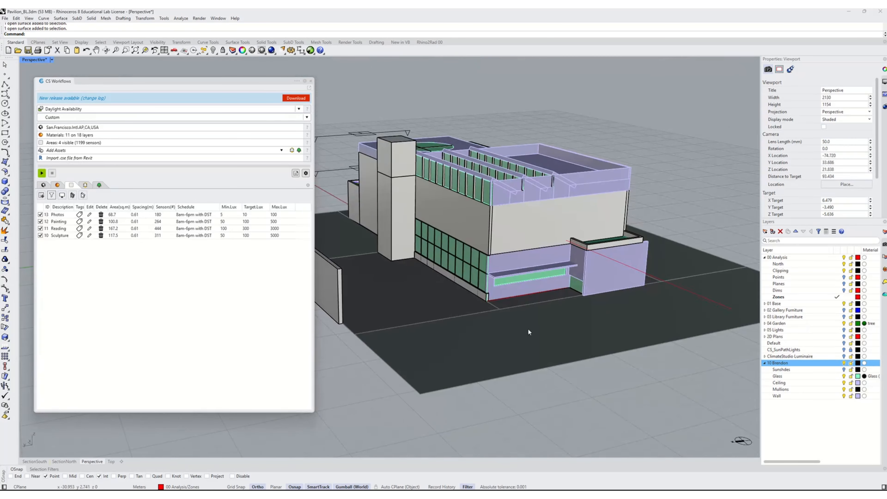
{"action": "left_click", "coordinate": [507, 284]}
{"action": "left_click", "coordinate": [534, 302]}
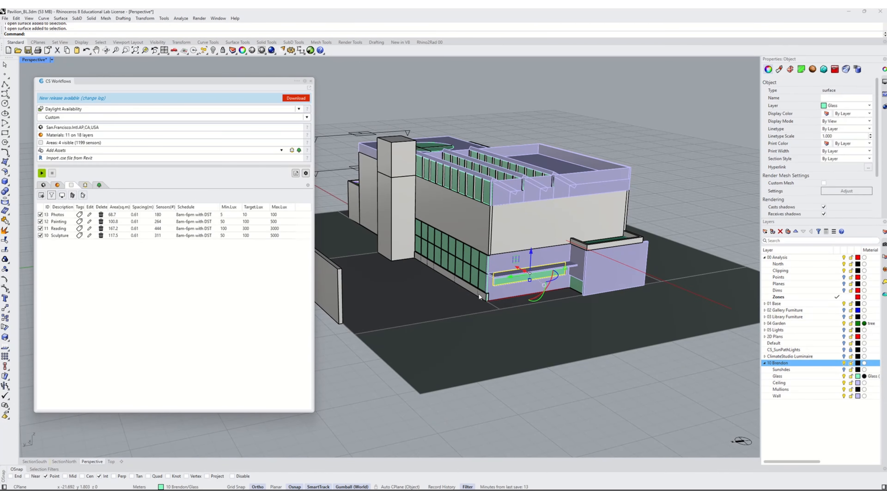
{"action": "left_click", "coordinate": [477, 283]}
{"action": "left_click", "coordinate": [475, 283]}
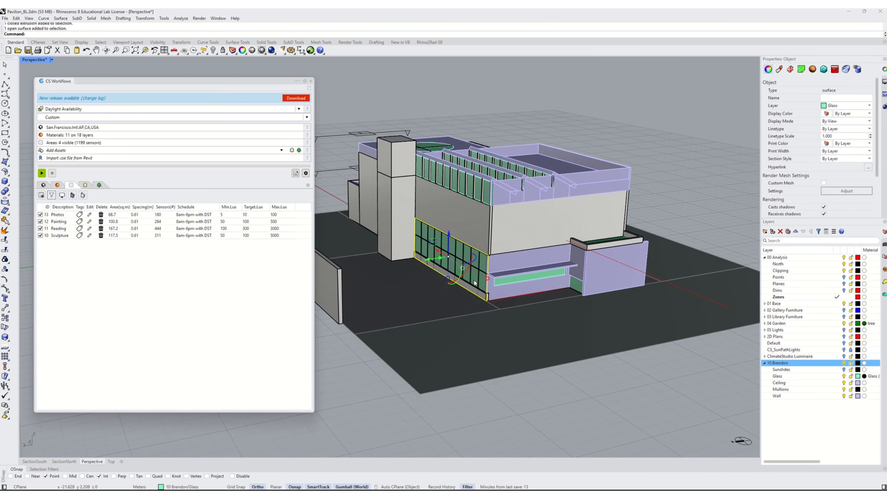
{"action": "key", "text": "Escape"}
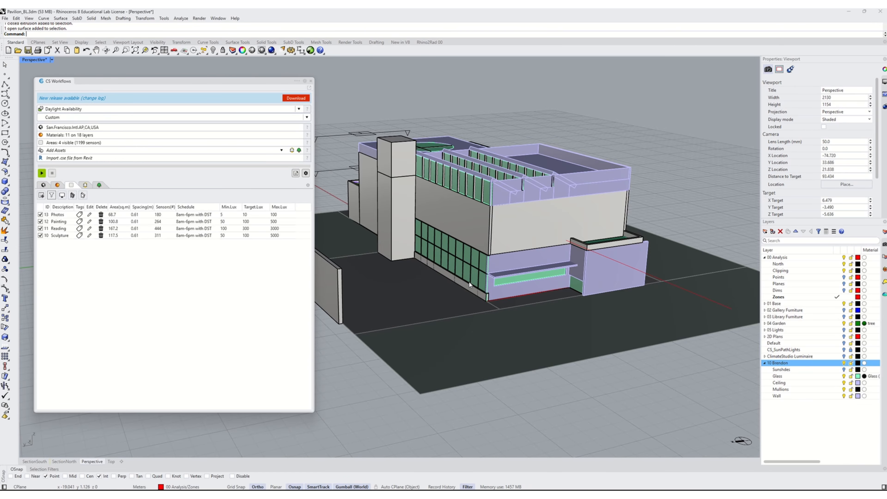
{"action": "scroll", "coordinate": [470, 285], "scroll_direction": "up", "scroll_amount": 2}
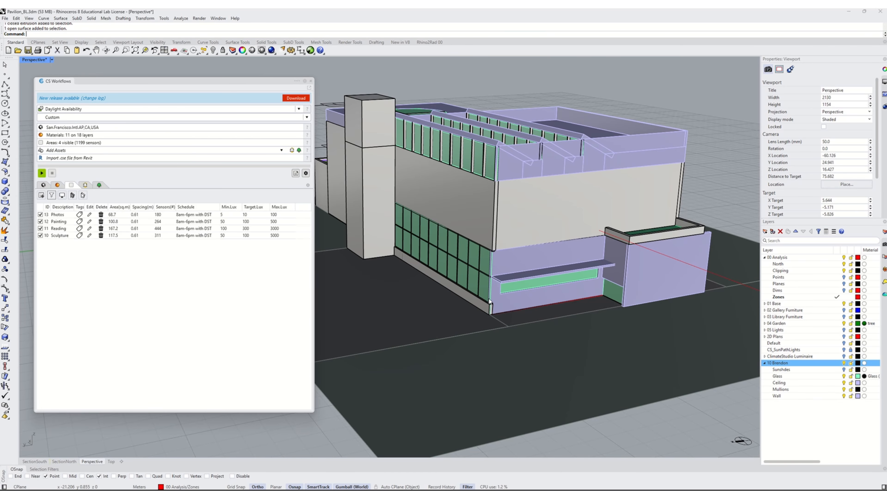
{"action": "right_click_drag", "start_coordinate": [490, 302], "coordinate": [499, 296]}
{"action": "left_click", "coordinate": [549, 296]}
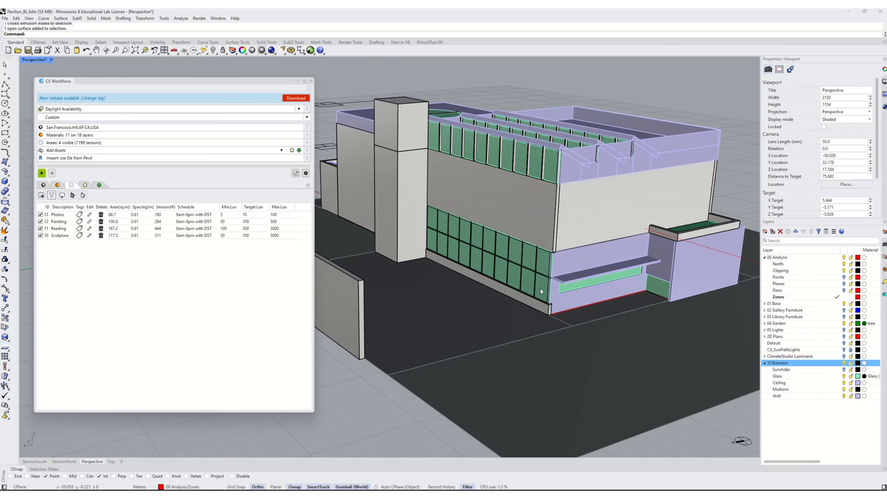
{"action": "left_click", "coordinate": [659, 288]}
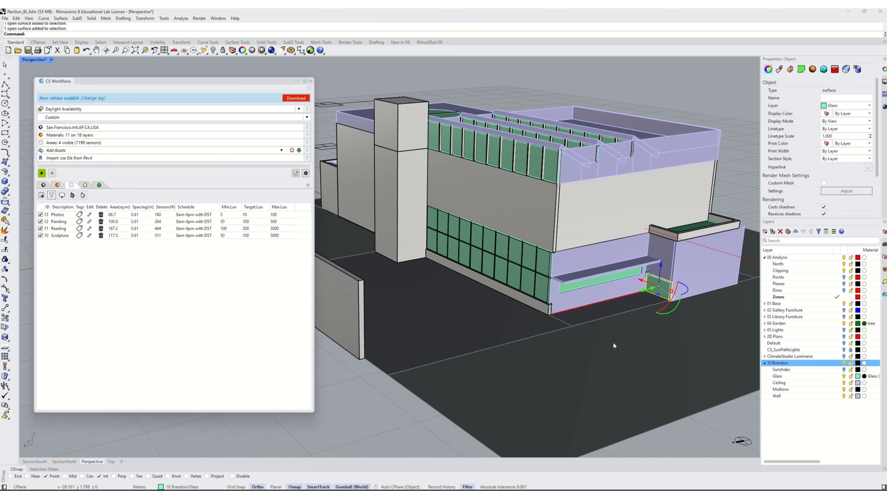
{"action": "left_click", "coordinate": [599, 341]}
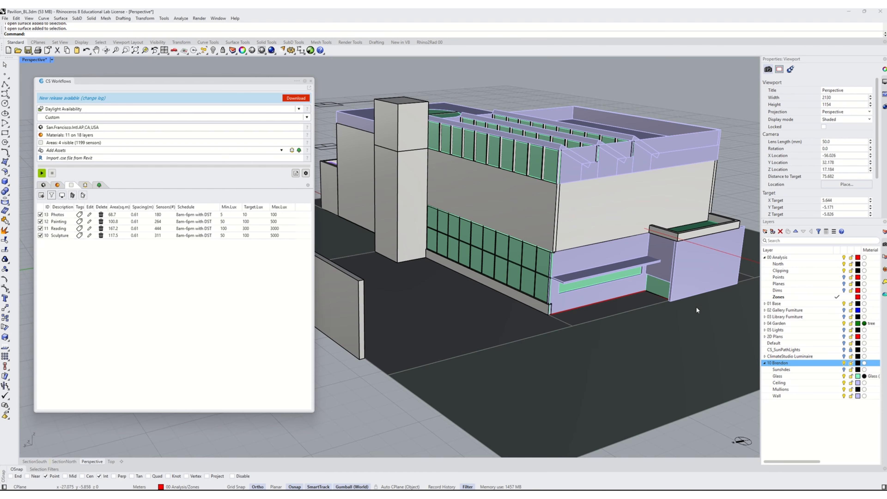
- Create four new layers, Layer 01 to Layer 04, nested under the Glass layer
{"action": "left_click", "coordinate": [778, 376]}
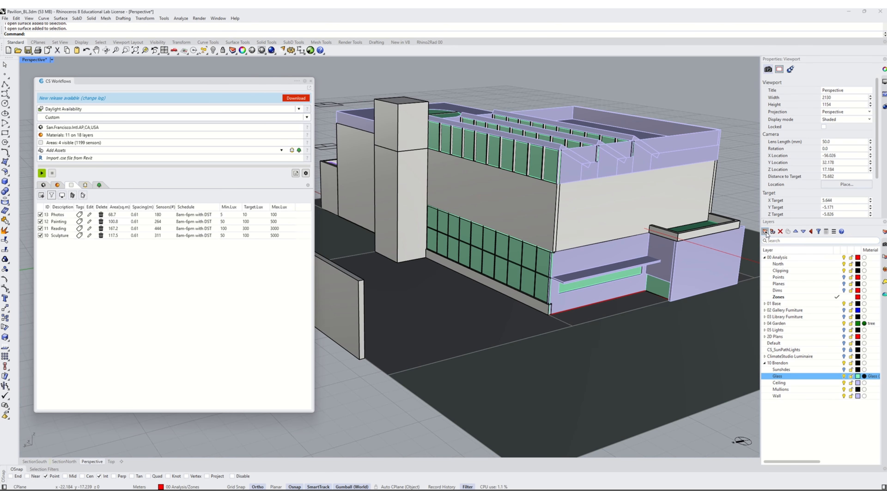
{"action": "left_click", "coordinate": [765, 232]}
{"action": "left_click", "coordinate": [765, 232]}
{"action": "left_click", "coordinate": [765, 232]}
{"action": "left_click", "coordinate": [765, 232]}
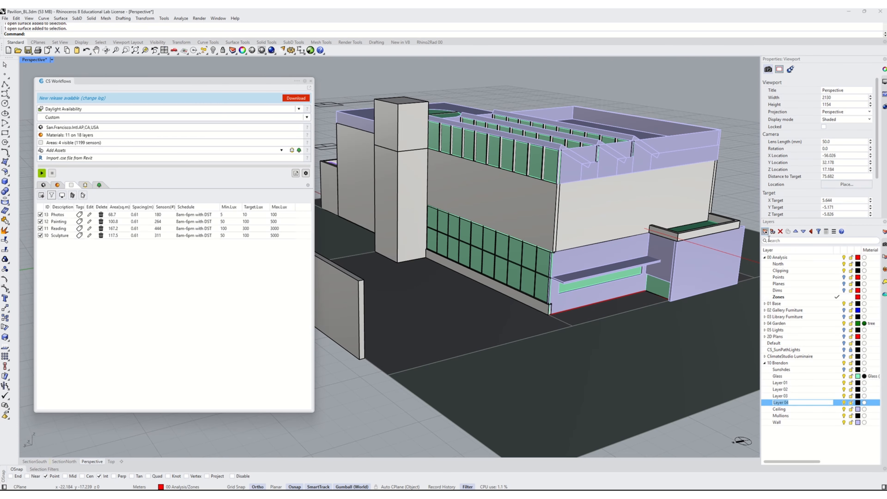
{"action": "left_click", "coordinate": [817, 450]}
{"action": "left_click", "coordinate": [786, 403]}
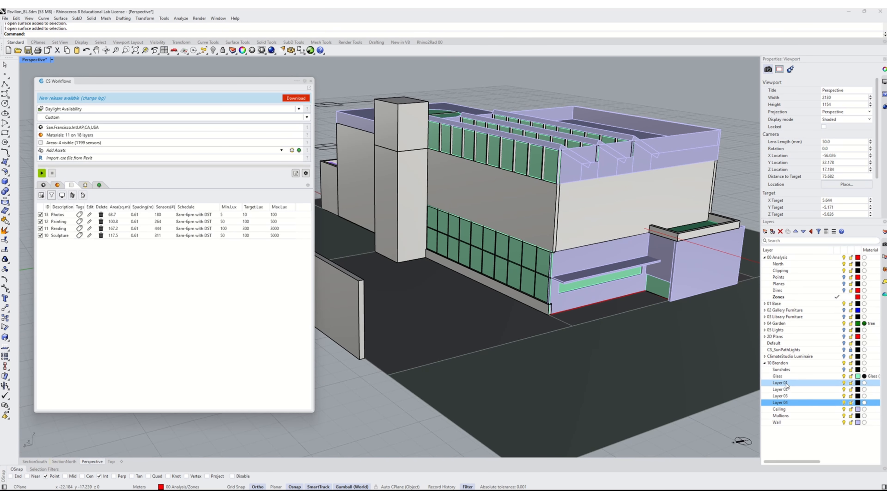
{"action": "left_click", "coordinate": [783, 383], "text": "shift"}
{"action": "left_click_drag", "start_coordinate": [782, 382], "coordinate": [781, 378]}
{"action": "left_click", "coordinate": [811, 451]}
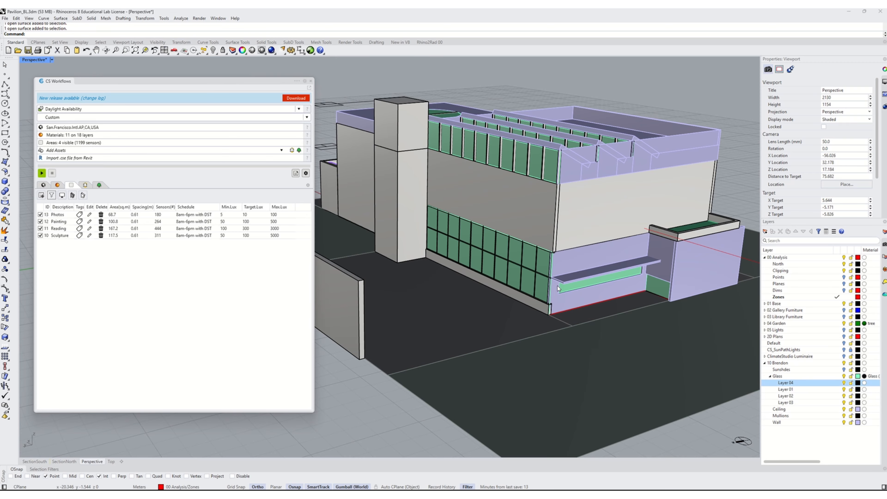
- Move the circular skylight glass on the roof onto Layer 04
{"action": "scroll", "coordinate": [564, 327], "scroll_direction": "down", "scroll_amount": 3}
{"action": "right_click_drag", "start_coordinate": [569, 330], "coordinate": [586, 344]}
{"action": "scroll", "coordinate": [573, 325], "scroll_direction": "up", "scroll_amount": 8}
{"action": "right_click_drag", "start_coordinate": [557, 274], "coordinate": [554, 317]}
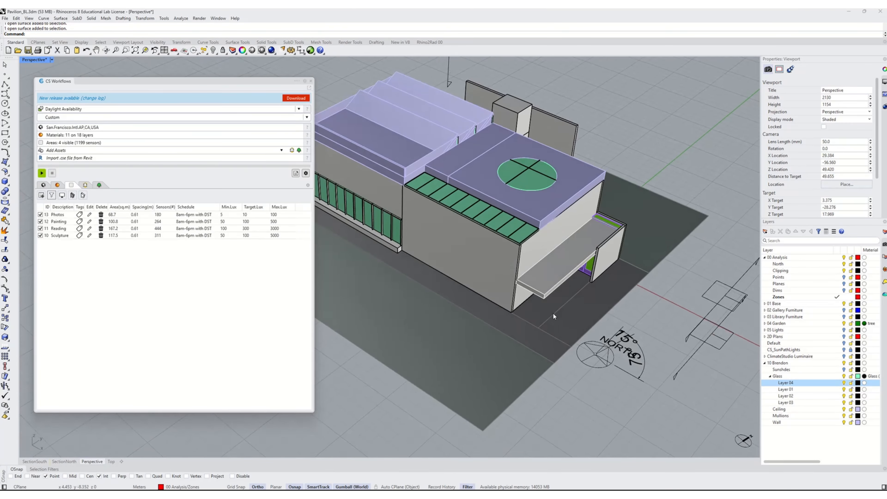
{"action": "left_click", "coordinate": [523, 184]}
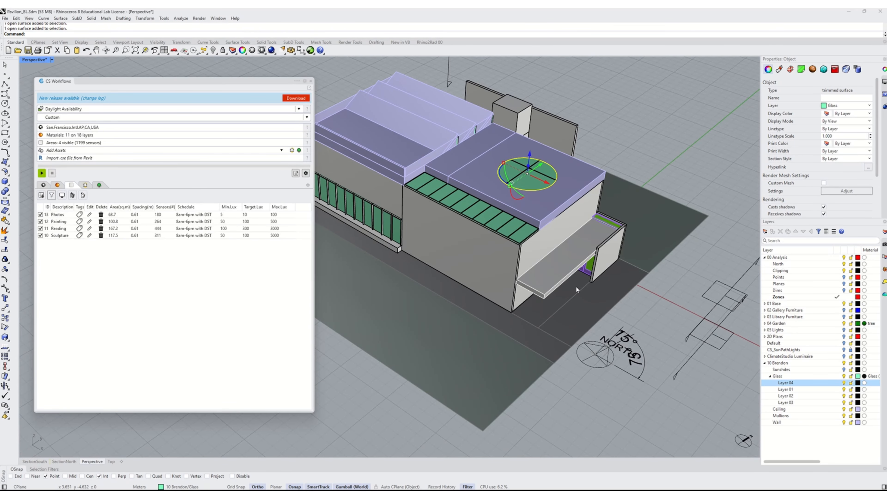
{"action": "scroll", "coordinate": [511, 145], "scroll_direction": "up", "scroll_amount": 1}
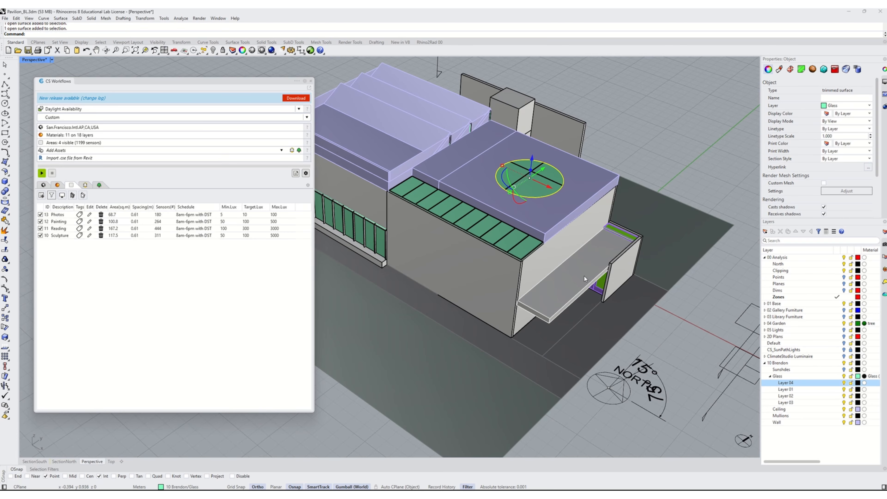
{"action": "right_click", "coordinate": [783, 383]}
{"action": "left_click", "coordinate": [804, 393]}
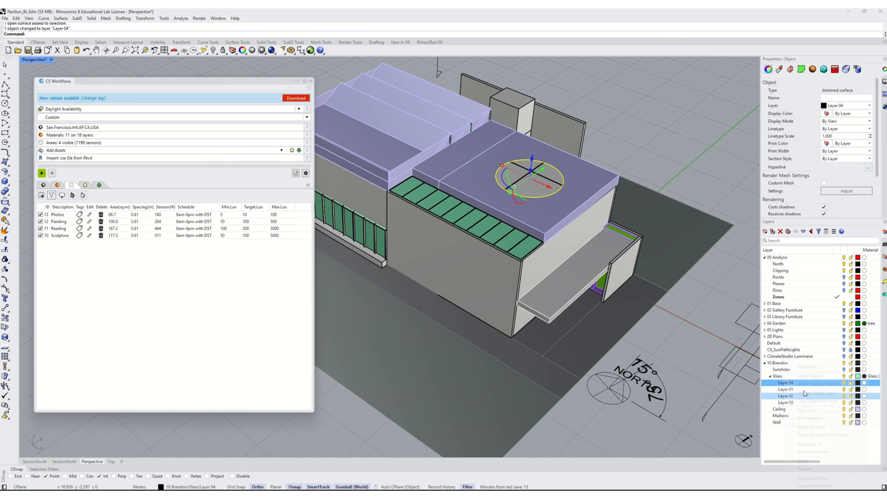
- Rename Layer 04 to No Shade
{"action": "double_click", "coordinate": [785, 384]}
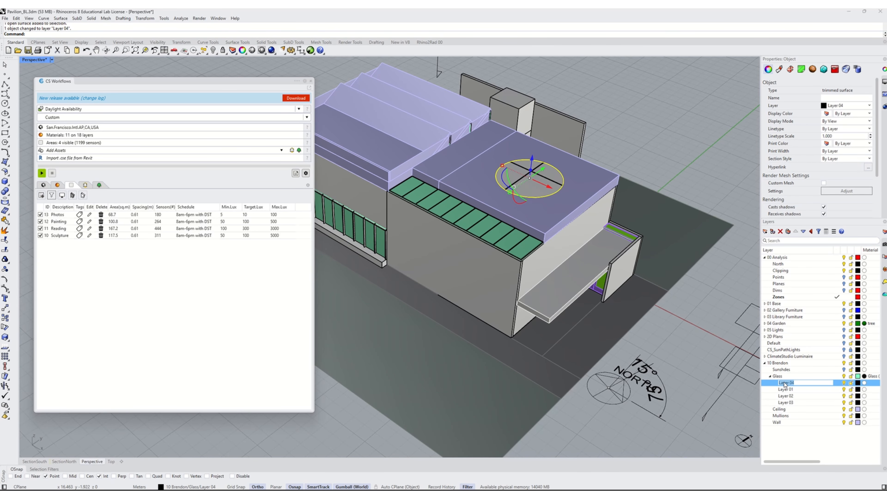
{"action": "type", "text": "No Shade"}
{"action": "key", "text": "Return"}
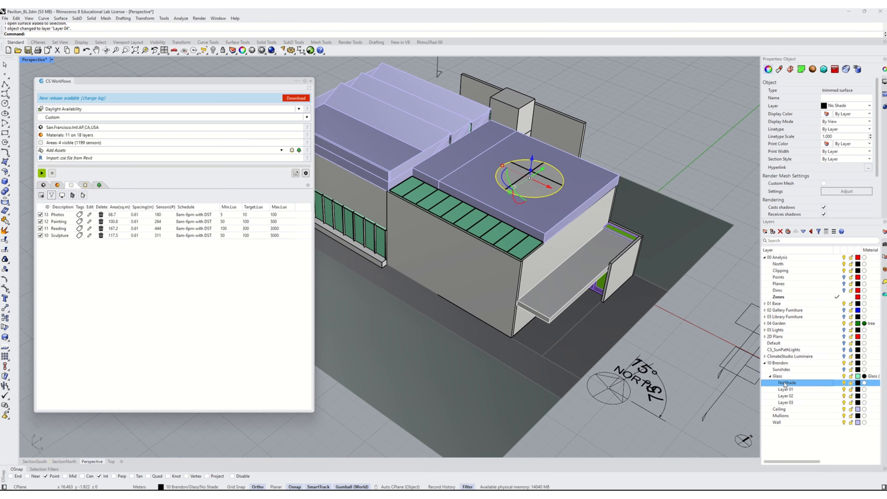
- Move the green glazing strip along the roof edge onto Layer 01
{"action": "left_click", "coordinate": [470, 224]}
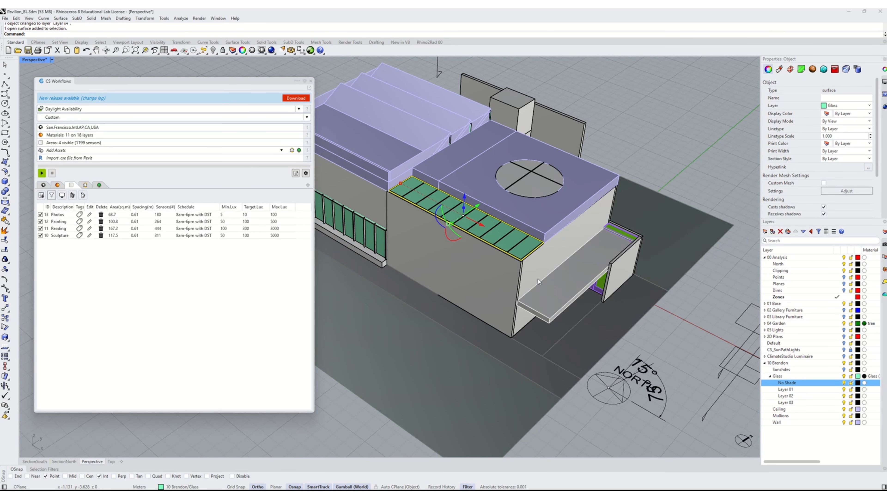
{"action": "left_click", "coordinate": [788, 390]}
{"action": "right_click", "coordinate": [788, 390]}
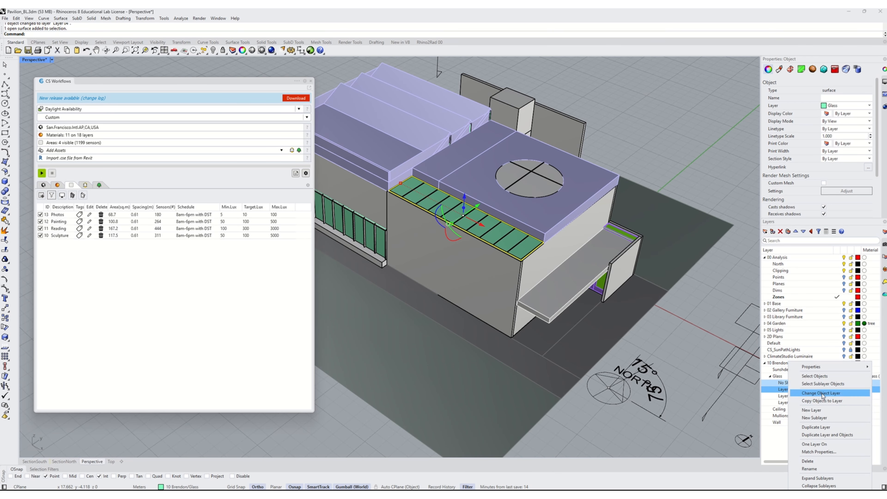
{"action": "left_click", "coordinate": [803, 397]}
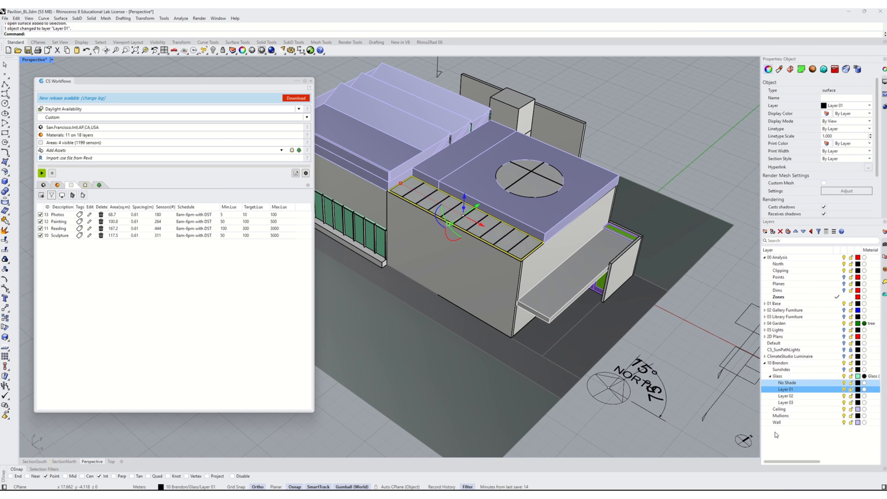
- Rename Layer 01 to Fixed Shade
{"action": "left_click", "coordinate": [790, 390]}
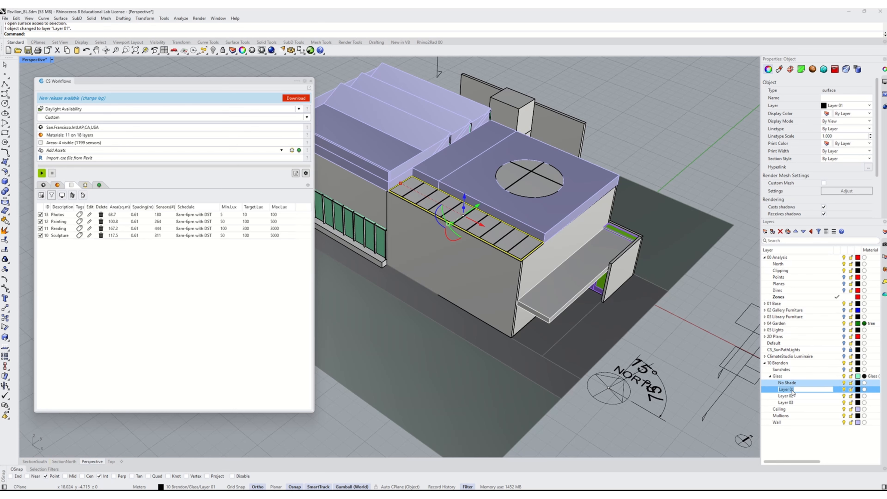
{"action": "type", "text": "Fixed Shade"}
{"action": "key", "text": "Return"}
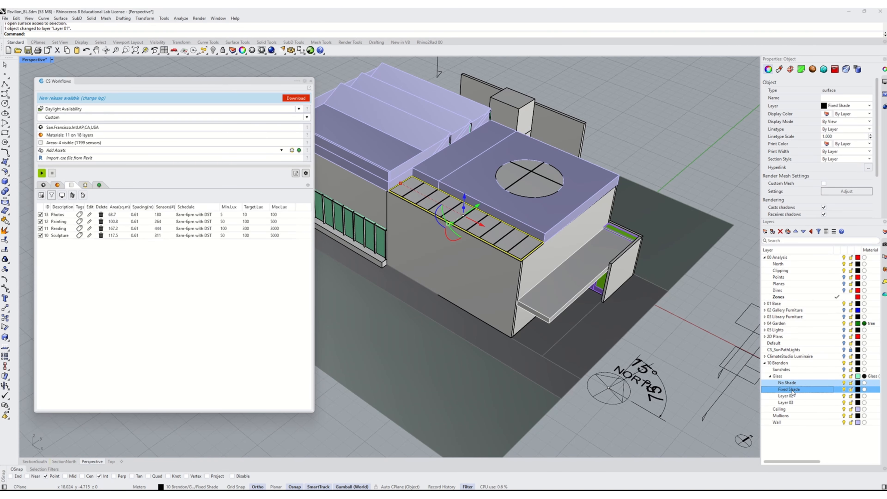
- Give the Fixed Shade layer an exterior glass with dynamic shade material using Clear - Solarban 70 (3) glass
{"action": "left_click", "coordinate": [107, 213]}
{"action": "left_click", "coordinate": [58, 185]}
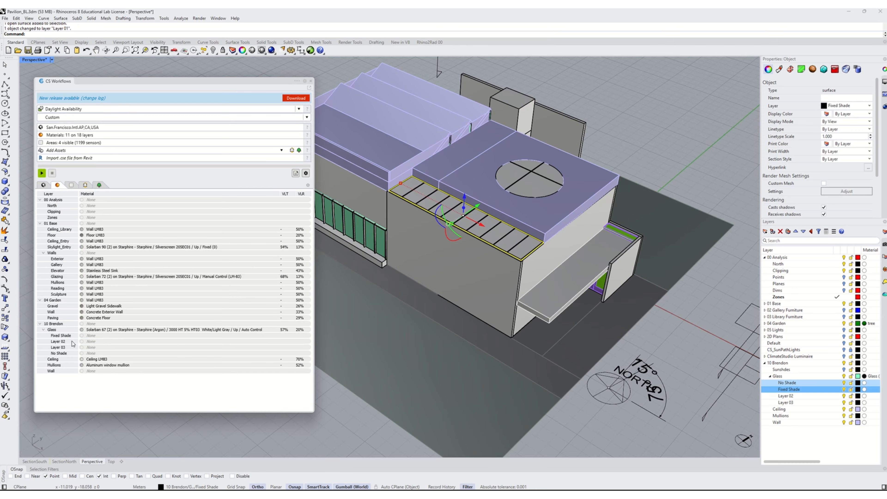
{"action": "double_click", "coordinate": [87, 336]}
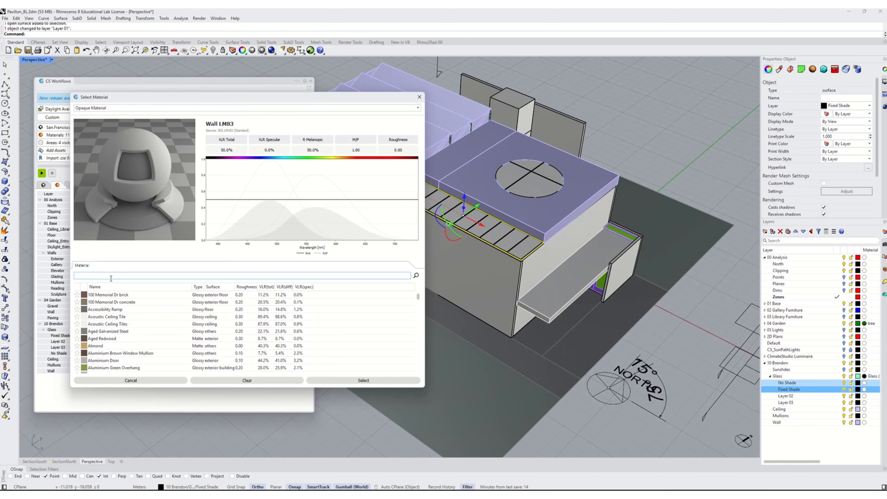
{"action": "left_click", "coordinate": [102, 109]}
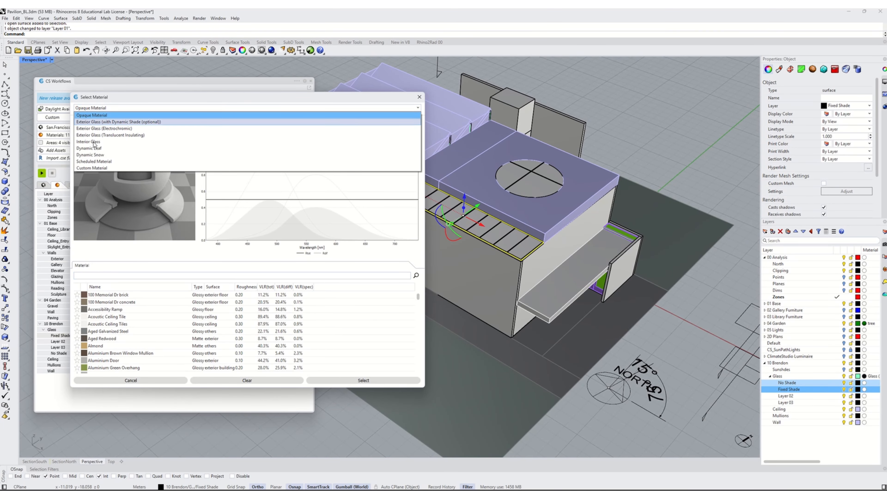
{"action": "left_click", "coordinate": [94, 122]}
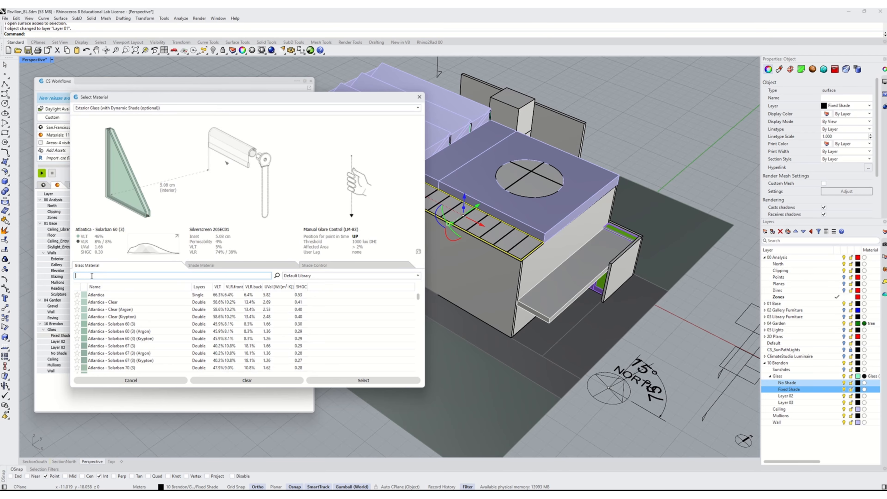
{"action": "type", "text": "solarb"}
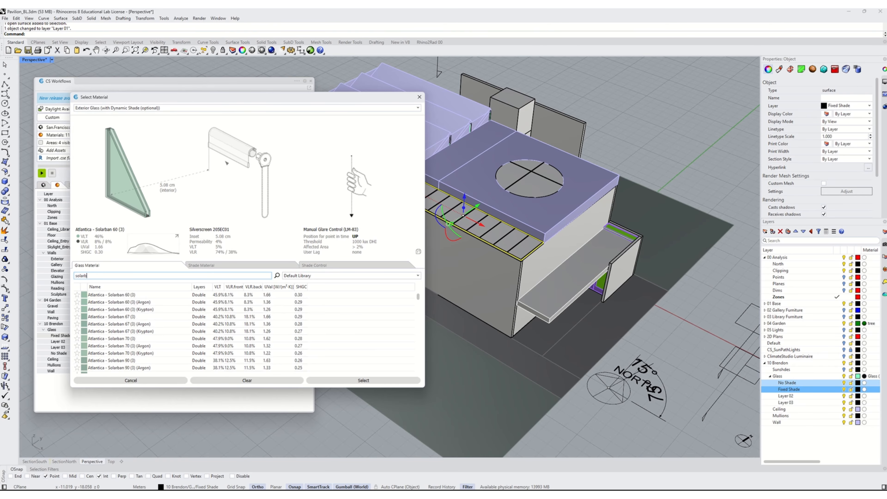
{"action": "type", "text": "an"}
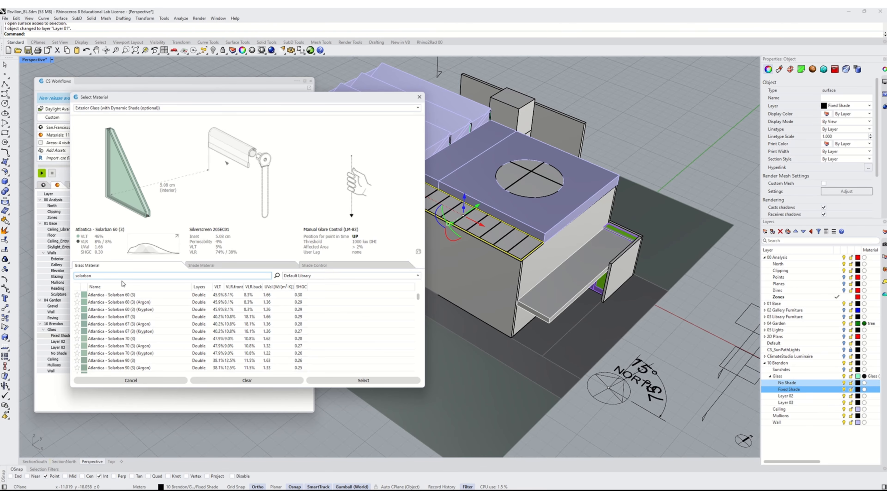
{"action": "left_click", "coordinate": [123, 331]}
{"action": "type", "text": "70"}
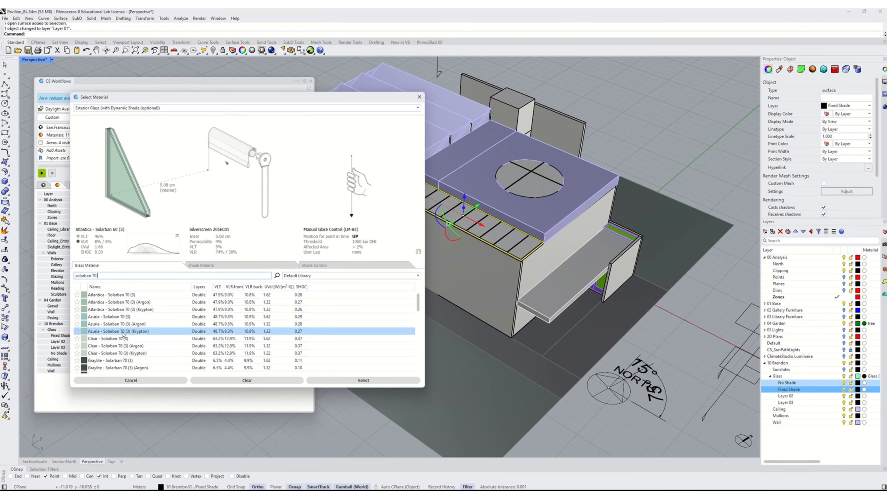
{"action": "left_click", "coordinate": [111, 339]}
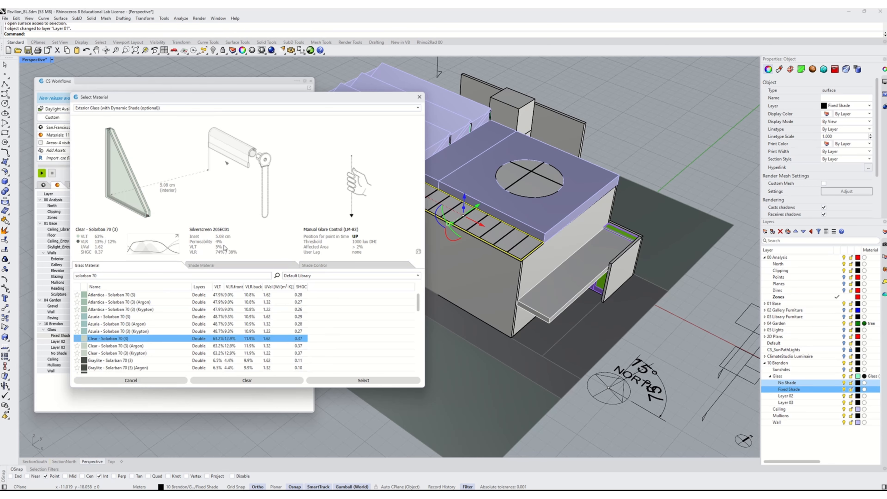
- Choose 4700 P Q 1% P012 White/Beige/Beige as the shade material, sorting the list by normal-diffuse VLT
{"action": "left_click", "coordinate": [210, 267]}
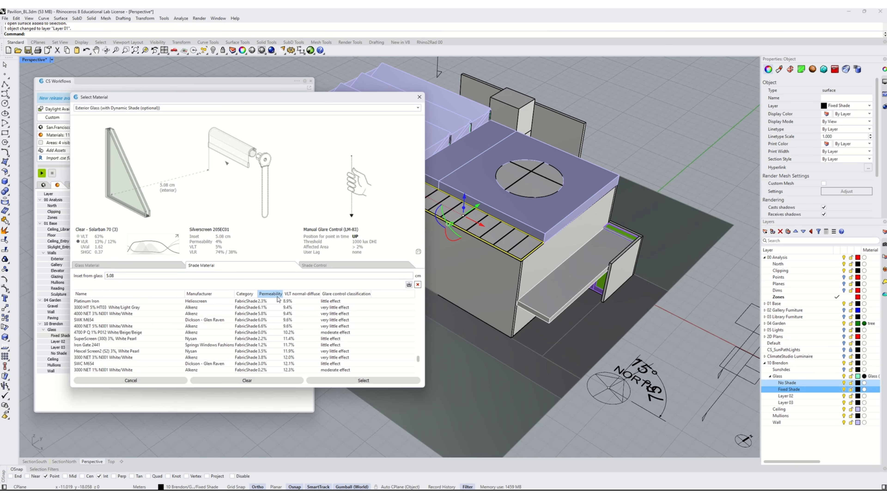
{"action": "left_click", "coordinate": [301, 295]}
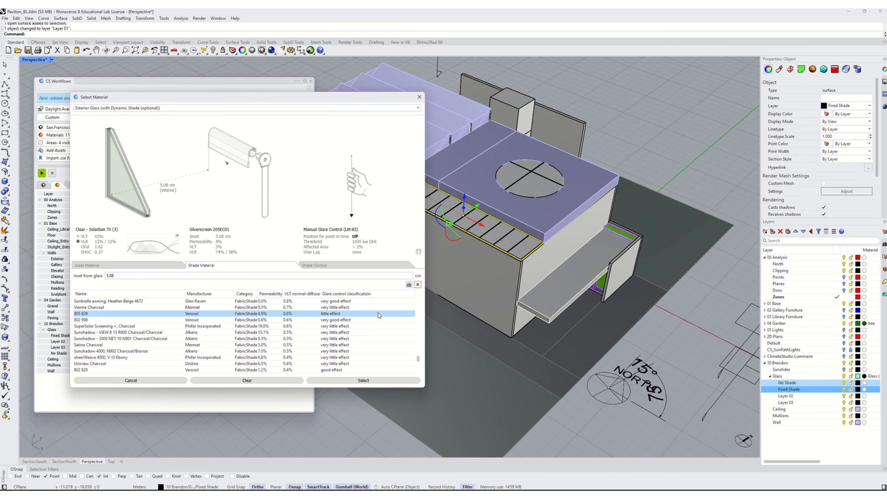
{"action": "scroll", "coordinate": [292, 339], "scroll_direction": "down", "scroll_amount": 6}
{"action": "scroll", "coordinate": [293, 341], "scroll_direction": "up", "scroll_amount": 6}
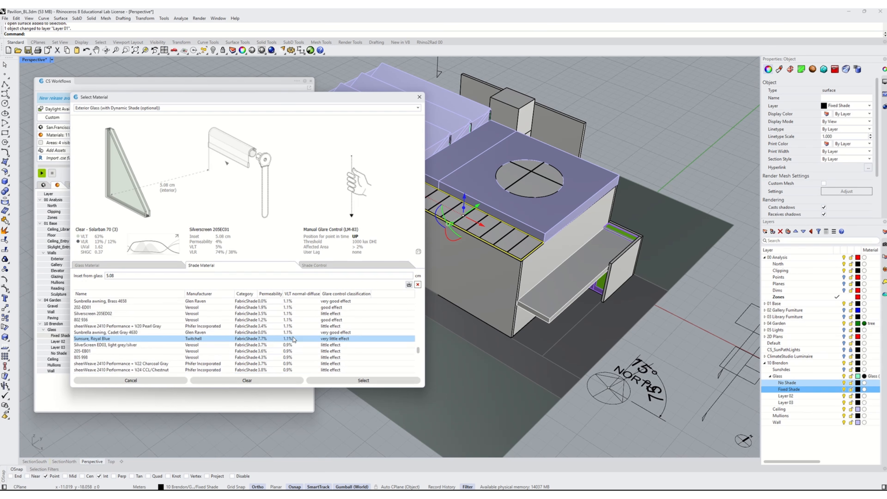
{"action": "scroll", "coordinate": [292, 336], "scroll_direction": "down", "scroll_amount": 5}
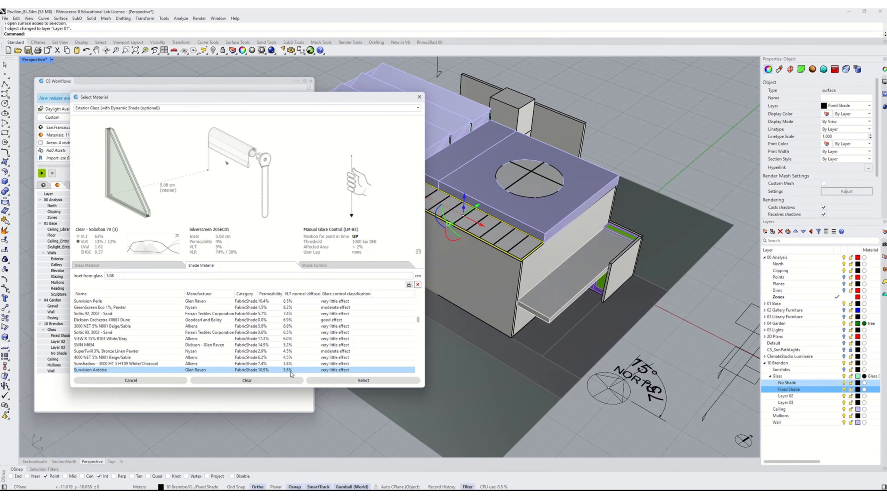
{"action": "left_click", "coordinate": [291, 345]}
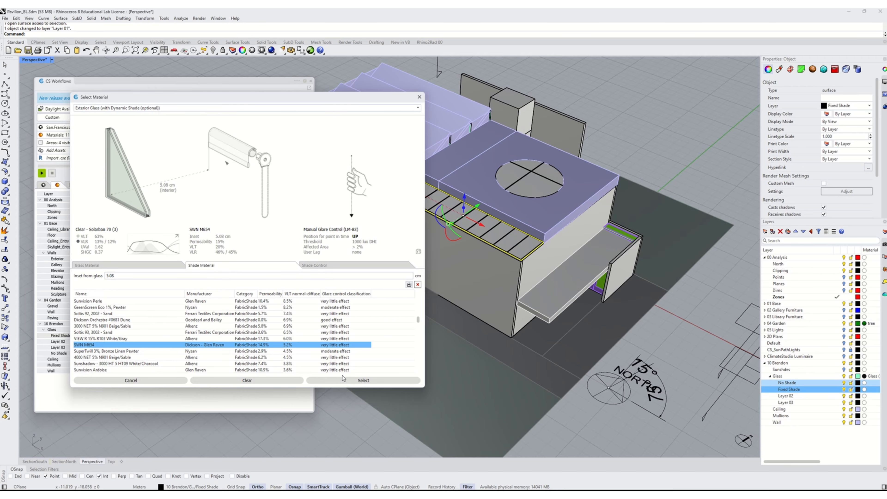
{"action": "scroll", "coordinate": [309, 335], "scroll_direction": "up", "scroll_amount": 4}
{"action": "left_click", "coordinate": [303, 332]}
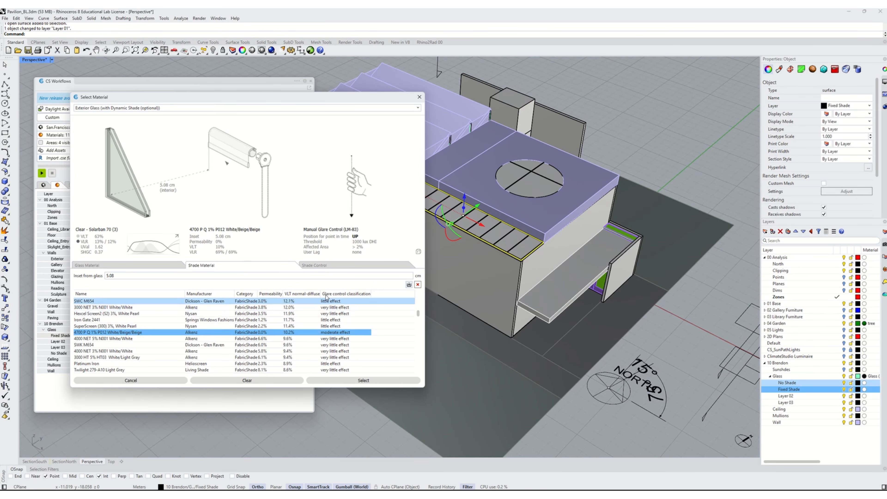
- Set the shade control to Fixed with point-in-time position Down and apply the material
{"action": "left_click", "coordinate": [315, 266]}
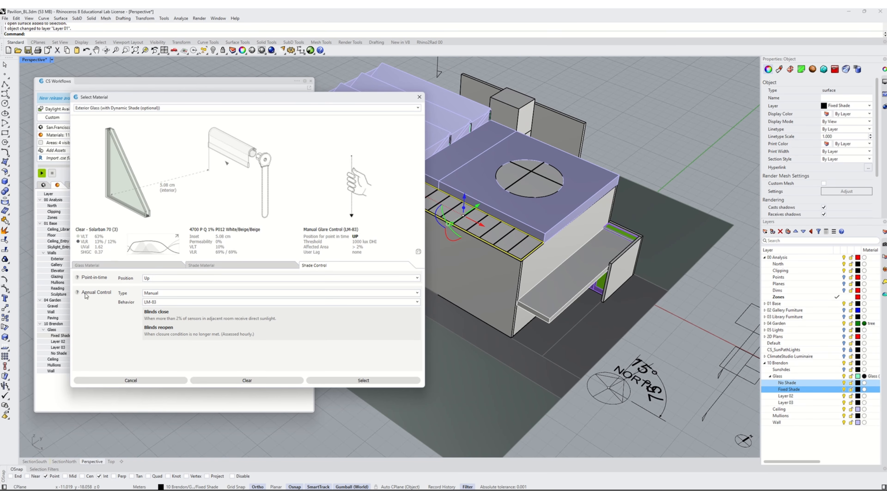
{"action": "left_click", "coordinate": [149, 295]}
{"action": "left_click", "coordinate": [151, 323]}
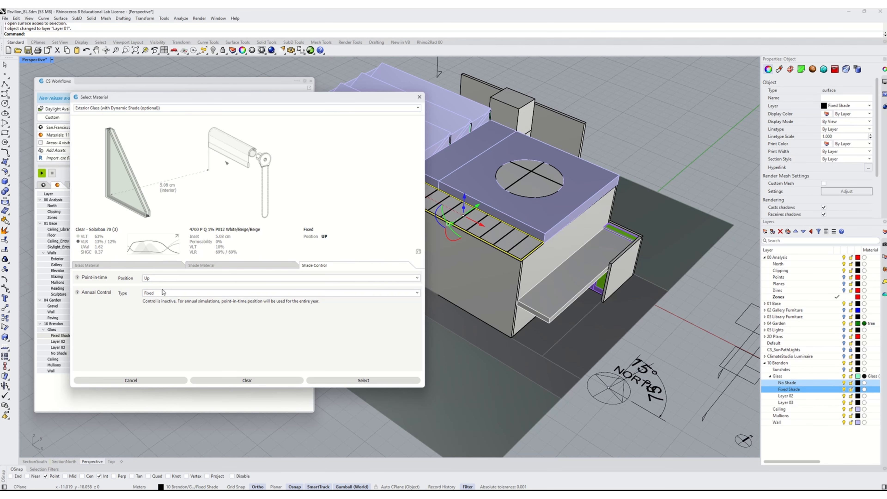
{"action": "left_click", "coordinate": [153, 279]}
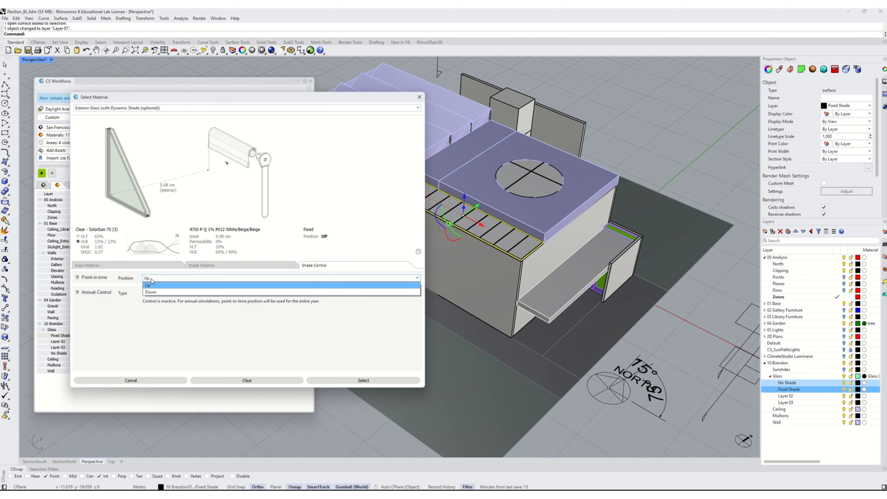
{"action": "left_click", "coordinate": [151, 294]}
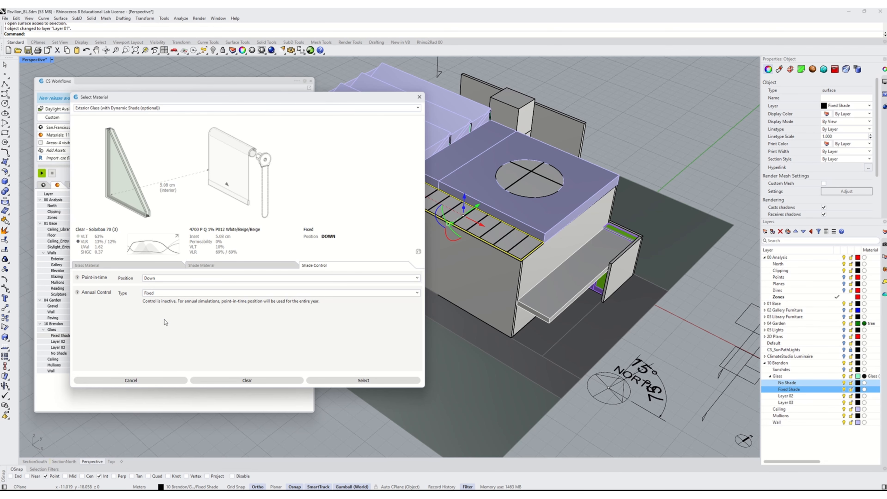
{"action": "left_click", "coordinate": [356, 379]}
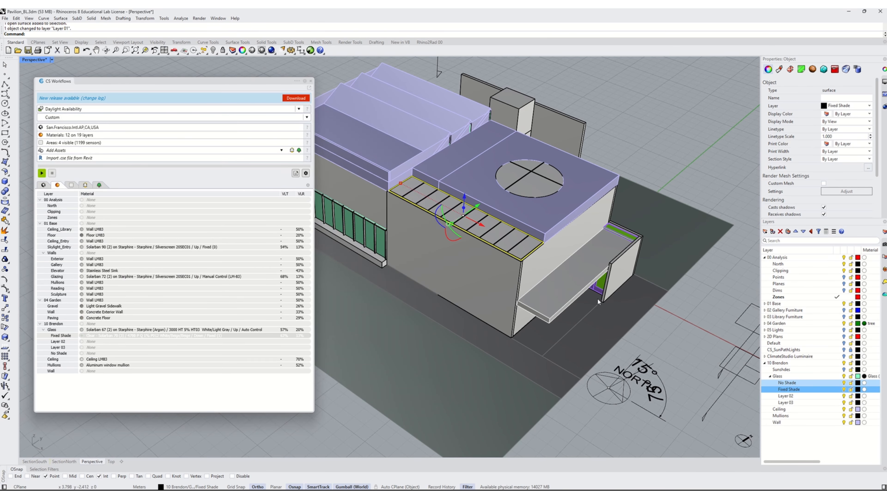
- Select the three clerestory glass surfaces on the upper roof steps and move them to Layer 02
{"action": "key", "text": "Escape"}
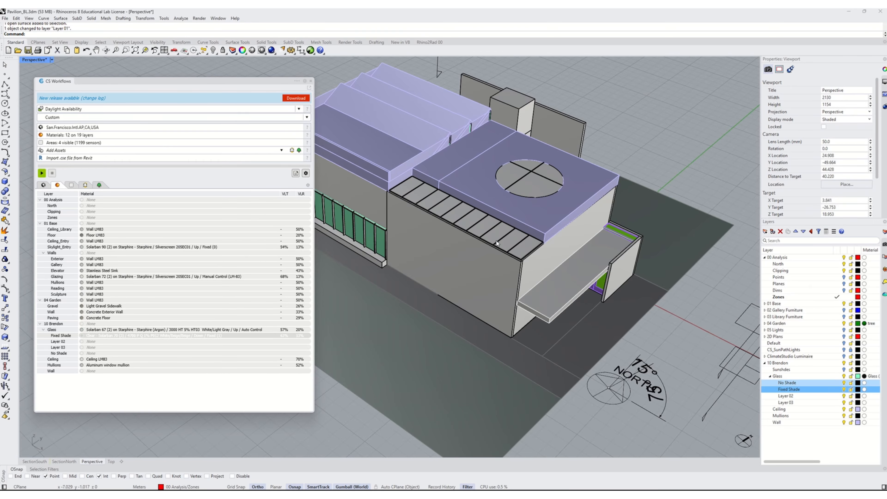
{"action": "right_click_drag", "start_coordinate": [554, 269], "coordinate": [613, 290], "text": "shift"}
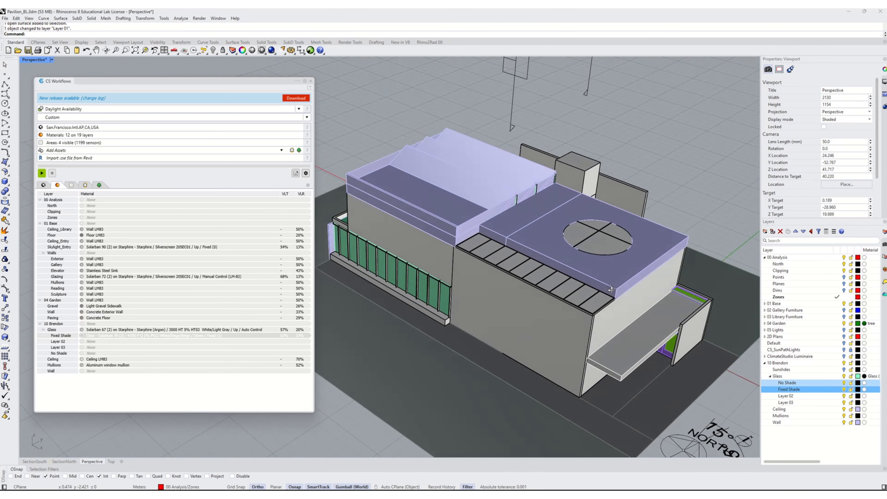
{"action": "right_click_drag", "start_coordinate": [578, 322], "coordinate": [608, 272], "text": "shift"}
{"action": "scroll", "coordinate": [602, 336], "scroll_direction": "down", "scroll_amount": 8}
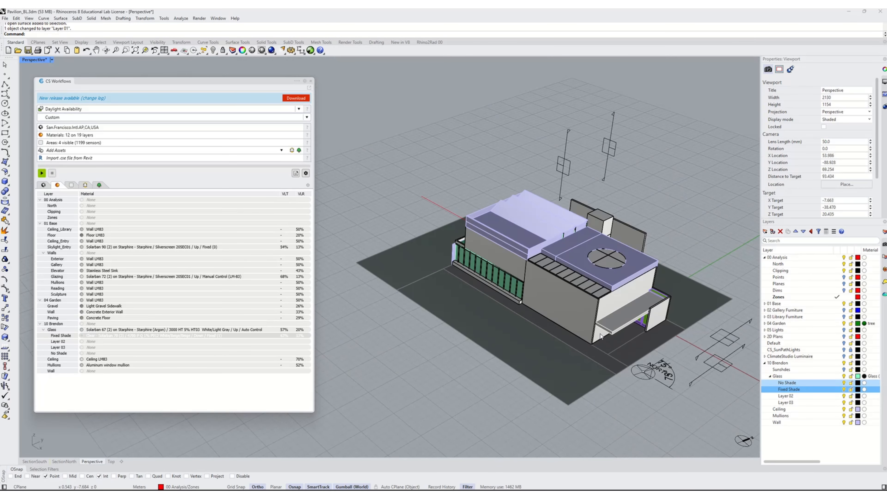
{"action": "right_click_drag", "start_coordinate": [622, 332], "coordinate": [426, 222]}
{"action": "right_click_drag", "start_coordinate": [576, 280], "coordinate": [494, 258]}
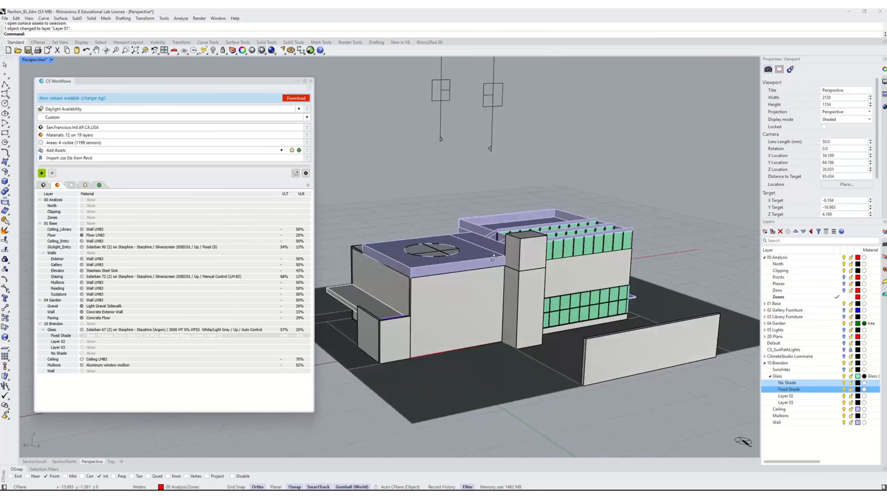
{"action": "scroll", "coordinate": [538, 238], "scroll_direction": "up", "scroll_amount": 6}
{"action": "right_click_drag", "start_coordinate": [581, 292], "coordinate": [566, 267]}
{"action": "left_click", "coordinate": [553, 266]}
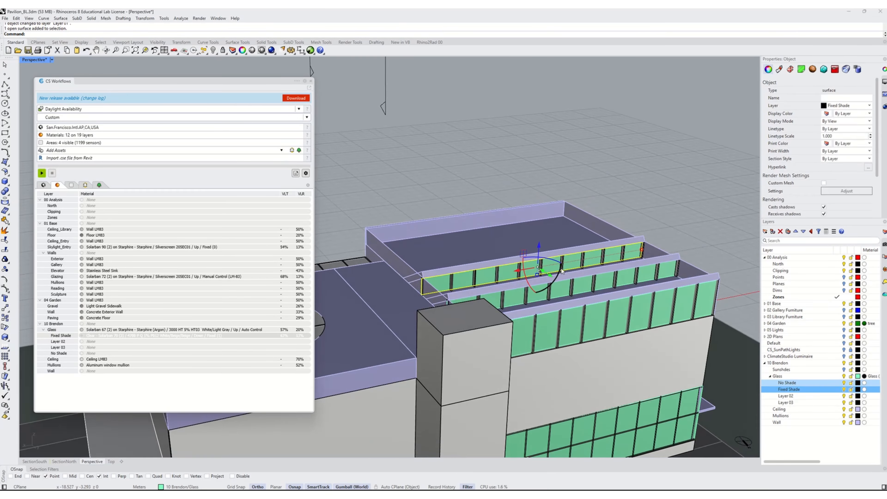
{"action": "left_click", "coordinate": [558, 292], "text": "shift"}
{"action": "left_click", "coordinate": [573, 325], "text": "shift"}
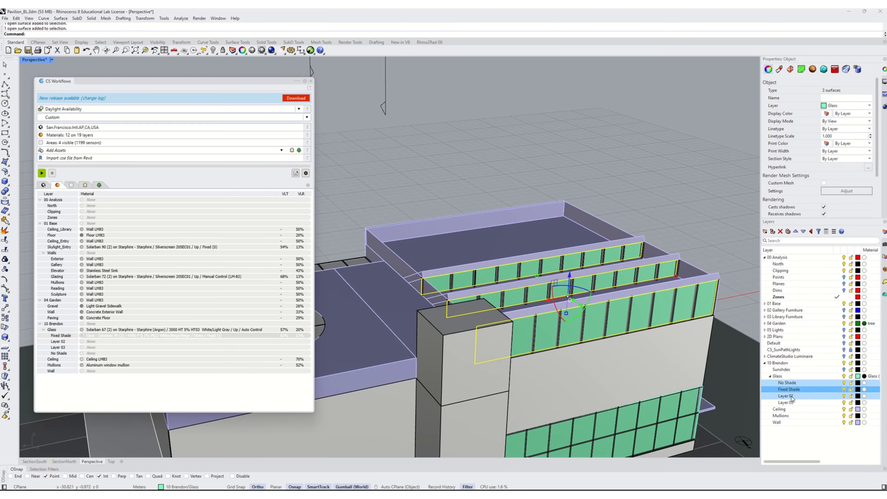
{"action": "right_click", "coordinate": [788, 396]}
{"action": "left_click", "coordinate": [819, 393]}
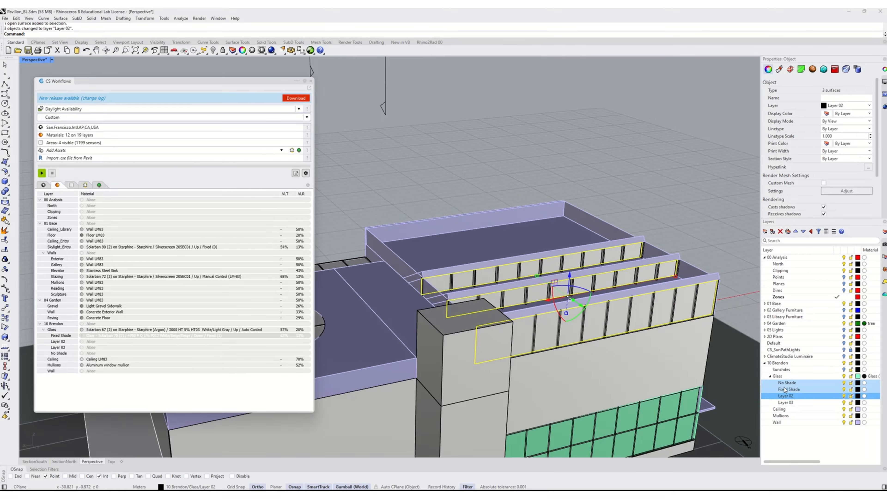
- Rename Layer 02 to Clerestory
{"action": "left_click", "coordinate": [786, 396]}
{"action": "type", "text": "Cle"}
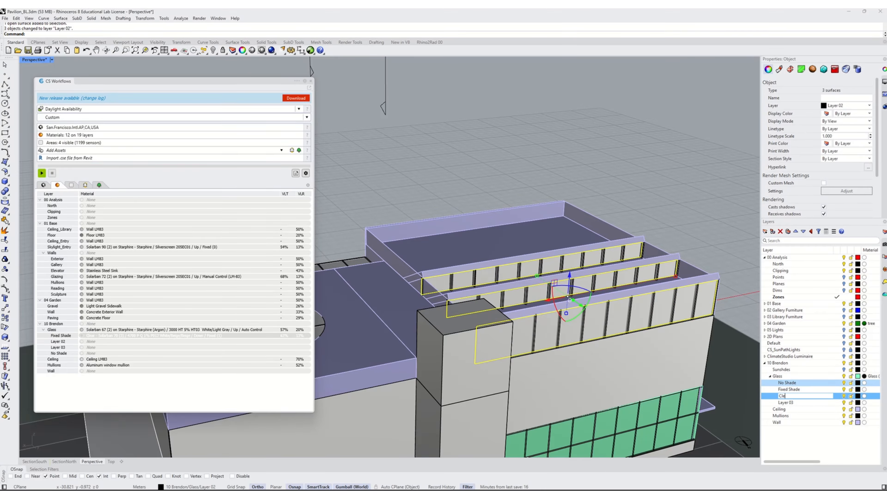
{"action": "type", "text": "restory"}
{"action": "key", "text": "Return"}
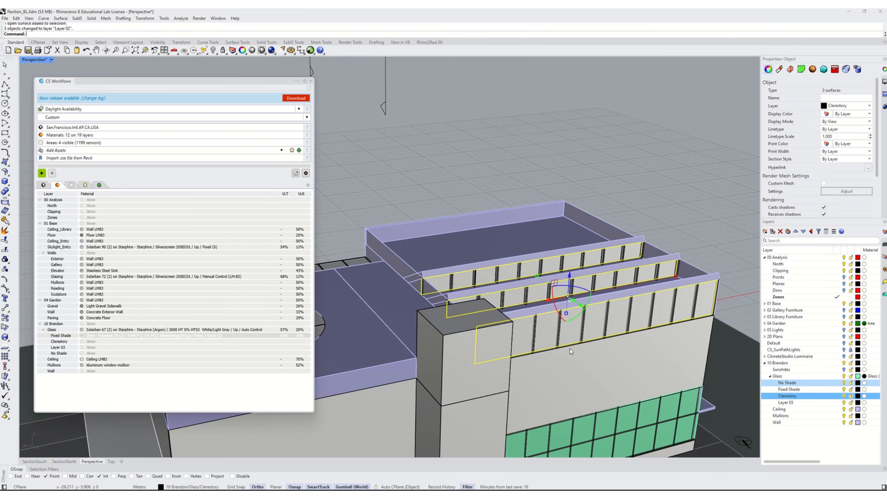
{"action": "key", "text": "Escape"}
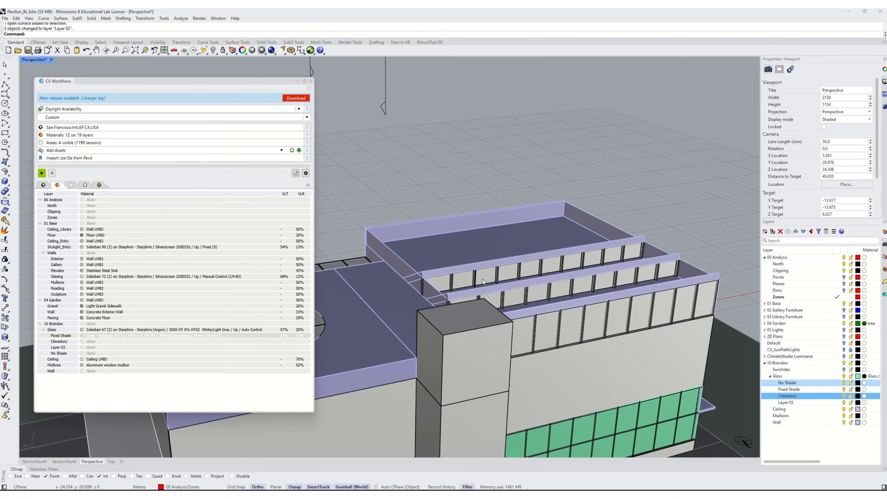
- Give the Clerestory layer exterior glass with dynamic shade using Clear - Solarban 70 (3) glass and 4700 P Q 1% P012 White/Beige/Beige shade
{"action": "right_click_drag", "start_coordinate": [479, 244], "coordinate": [456, 189], "text": "shift"}
{"action": "right_click_drag", "start_coordinate": [564, 207], "coordinate": [562, 218]}
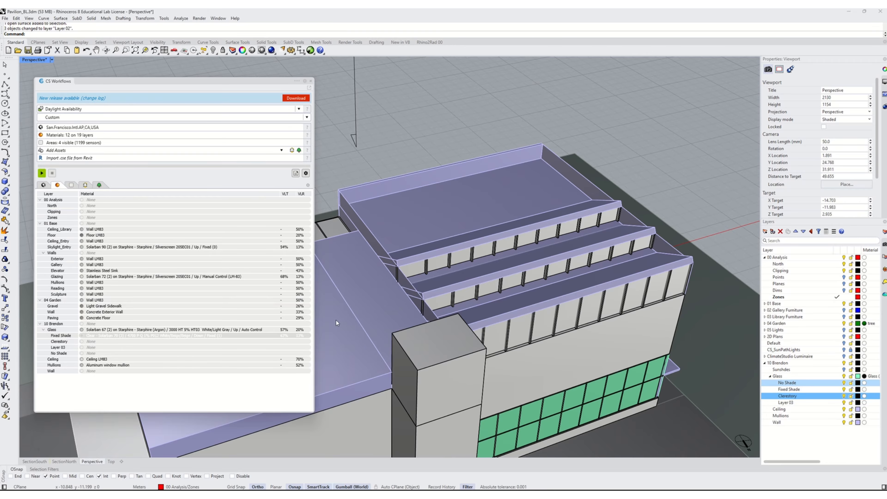
{"action": "left_click", "coordinate": [182, 359]}
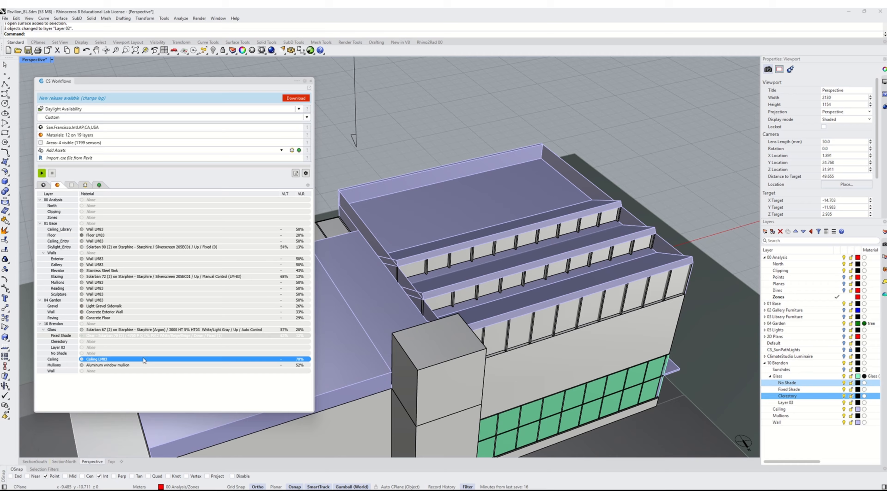
{"action": "double_click", "coordinate": [91, 341]}
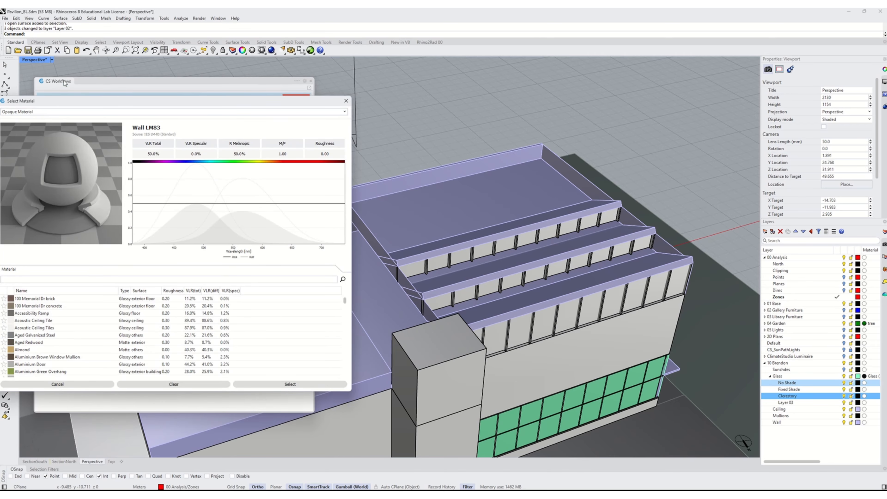
{"action": "left_click_drag", "start_coordinate": [59, 100], "coordinate": [144, 78]}
{"action": "left_click", "coordinate": [115, 89]}
{"action": "left_click", "coordinate": [115, 103]}
{"action": "left_click", "coordinate": [157, 257]}
{"action": "type", "text": "solarban 70"}
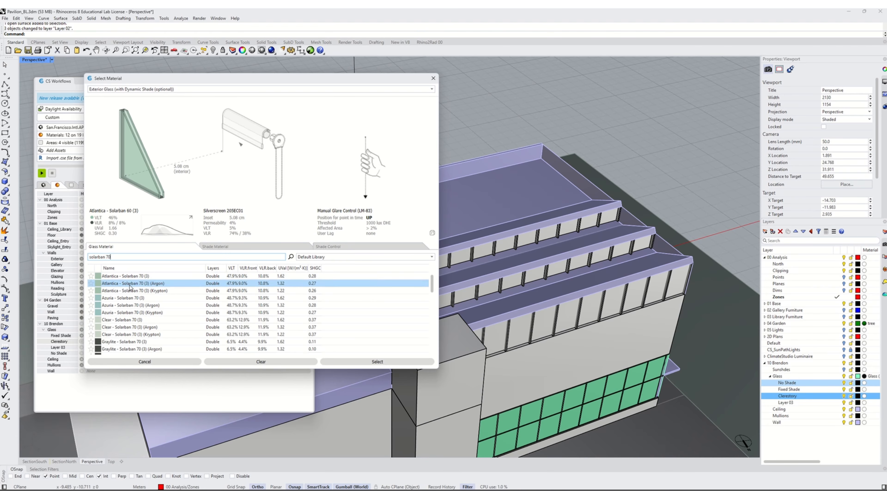
{"action": "left_click", "coordinate": [132, 322]}
{"action": "left_click", "coordinate": [216, 247]}
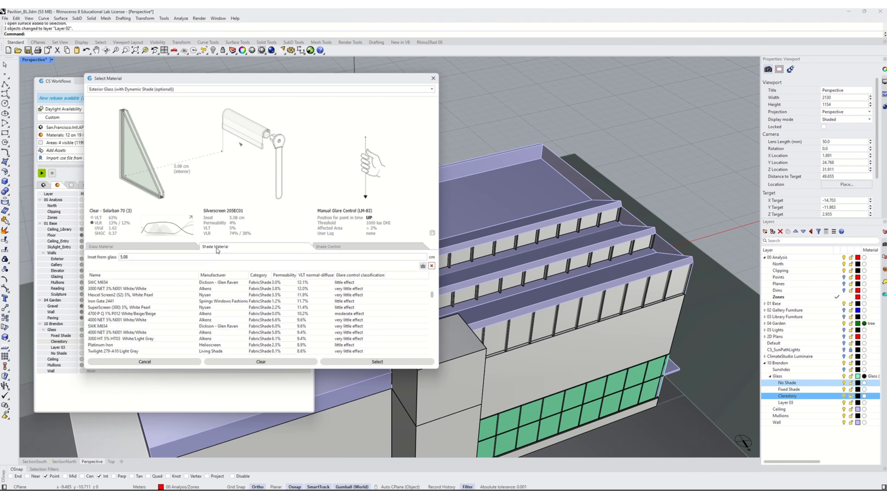
{"action": "left_click", "coordinate": [307, 314]}
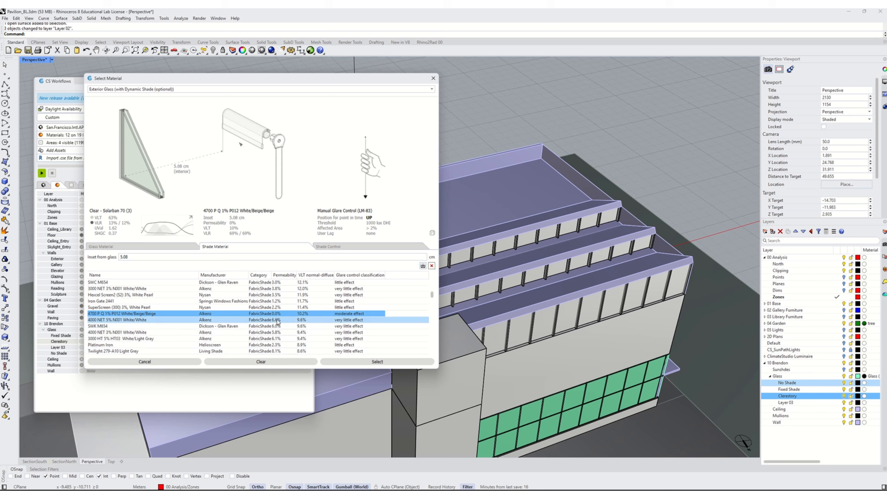
- Set the Clerestory shade's annual control to Automated with a sunlight threshold of 3800 lux
{"action": "left_click", "coordinate": [334, 248]}
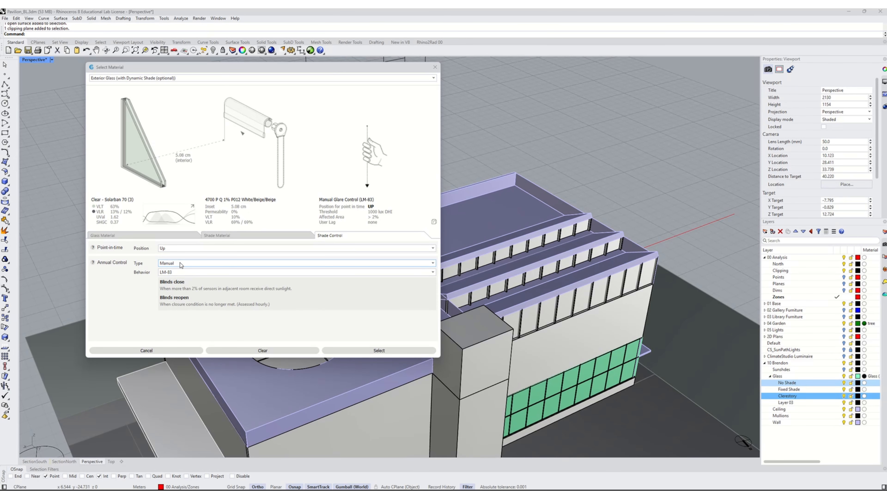
{"action": "left_click", "coordinate": [180, 262]}
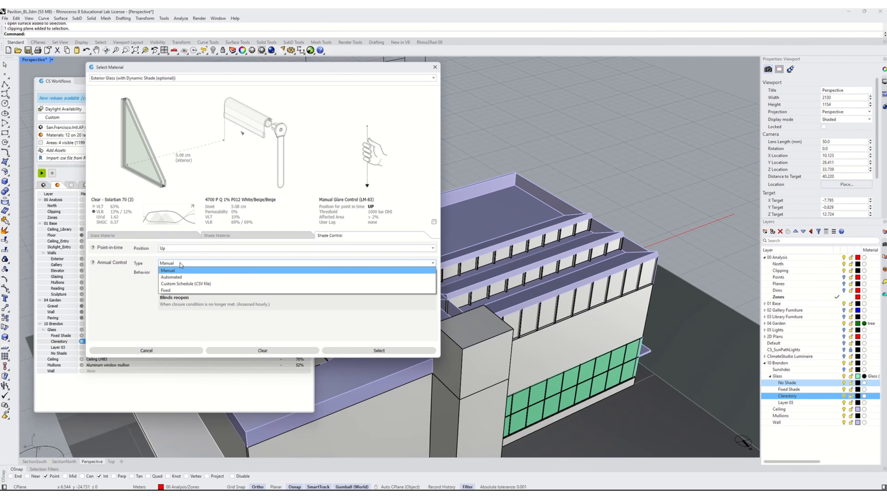
{"action": "left_click", "coordinate": [171, 277]}
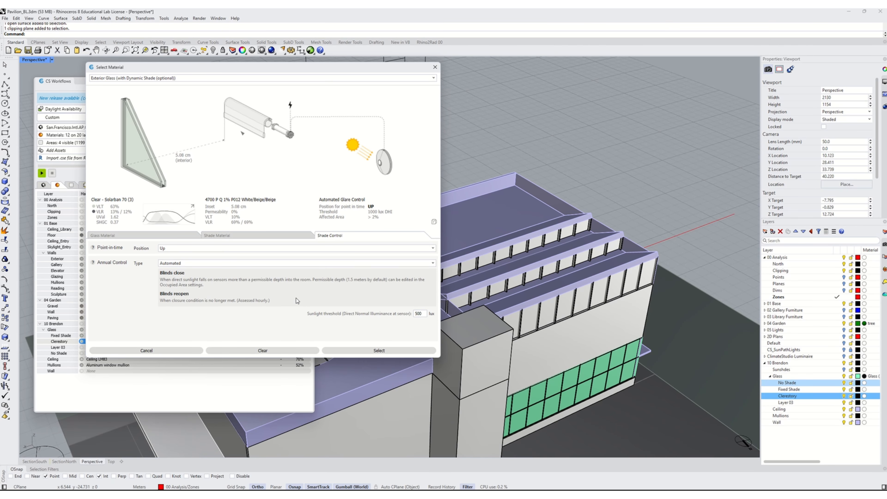
{"action": "double_click", "coordinate": [419, 314]}
{"action": "type", "text": "38"}
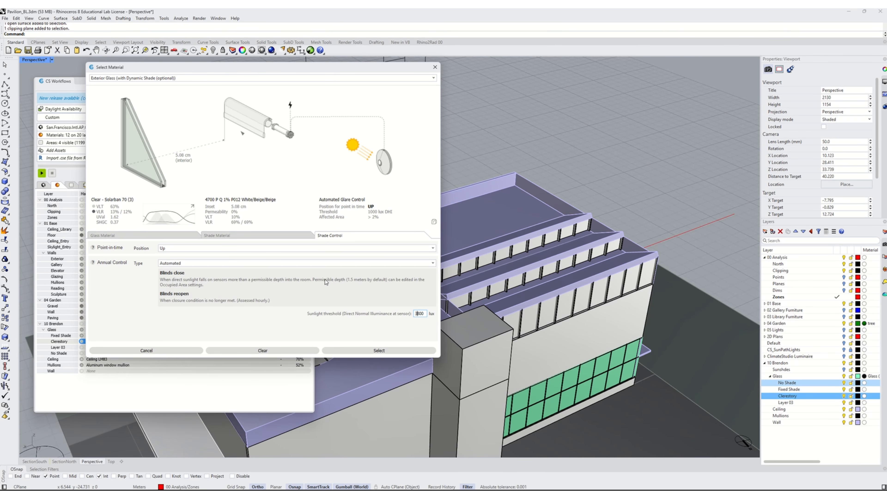
- Confirm the Clerestory material, then set the Painting occupied area's permissible sunlight depth to 1.5
{"action": "left_click", "coordinate": [378, 350]}
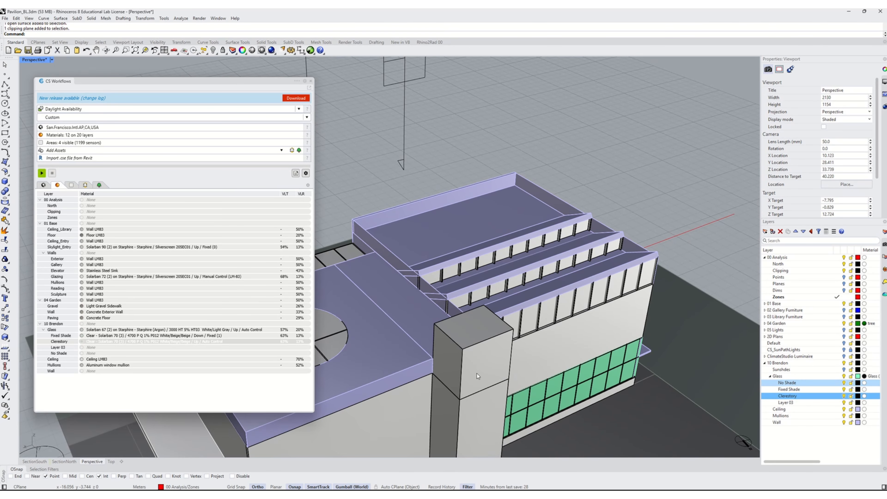
{"action": "left_click", "coordinate": [71, 185]}
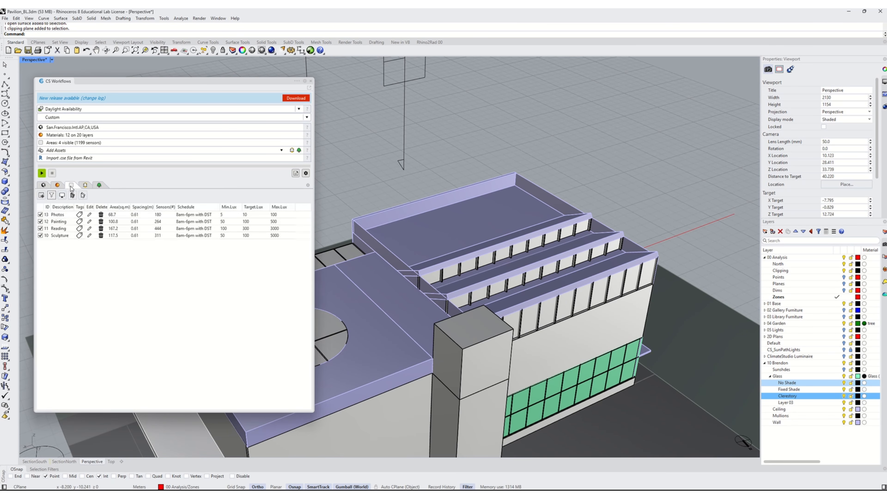
{"action": "left_click", "coordinate": [58, 223]}
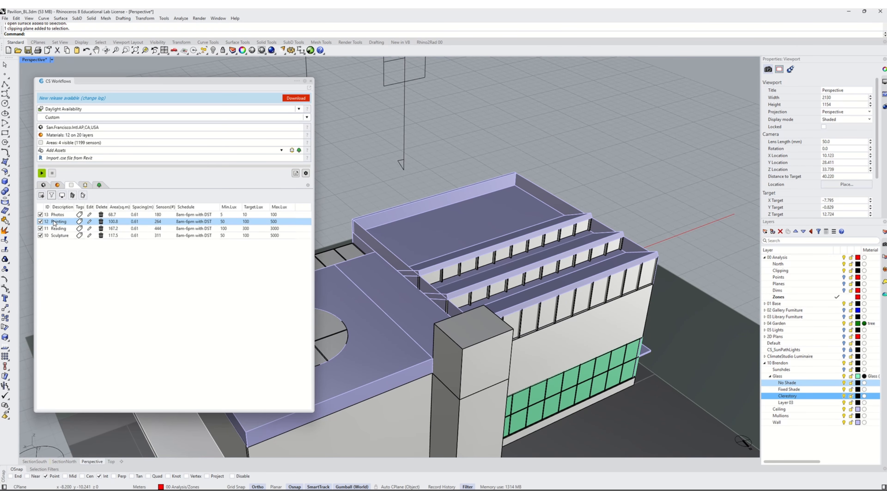
{"action": "left_click", "coordinate": [58, 222]}
{"action": "left_click", "coordinate": [89, 221]}
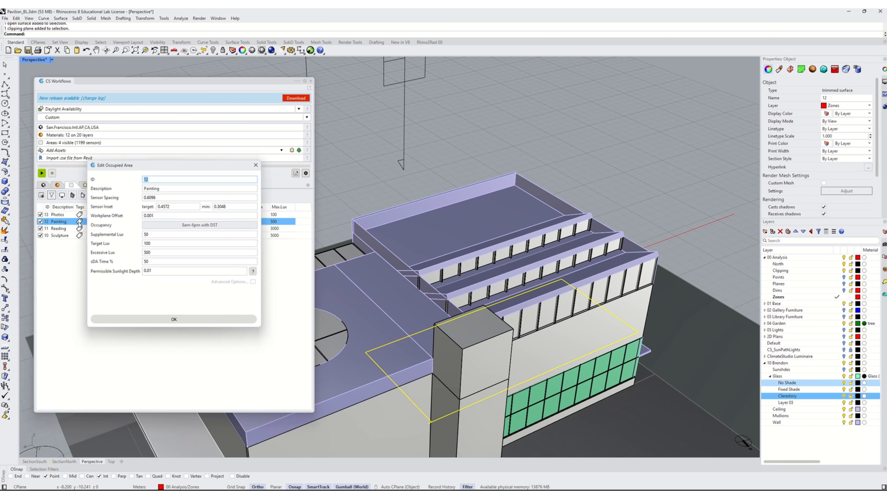
{"action": "double_click", "coordinate": [146, 270]}
{"action": "type", "text": "1.5"}
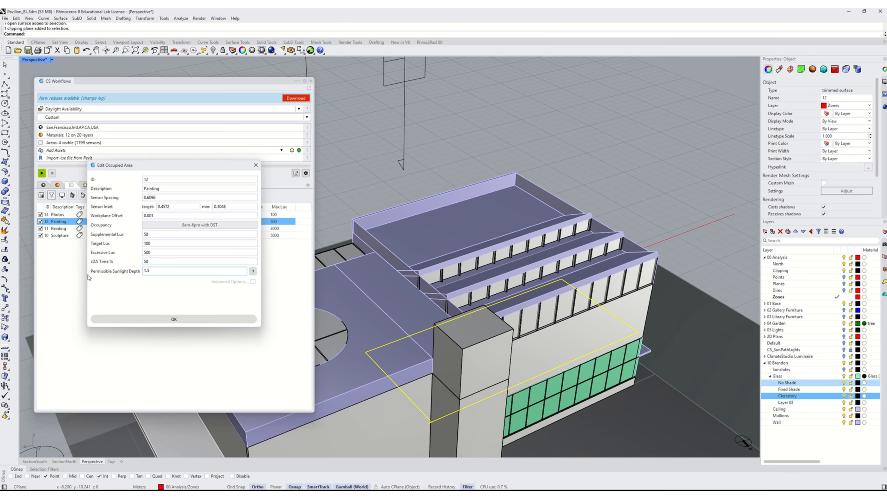
{"action": "left_click_drag", "start_coordinate": [163, 270], "coordinate": [14, 261]}
{"action": "key", "text": "Tab"}
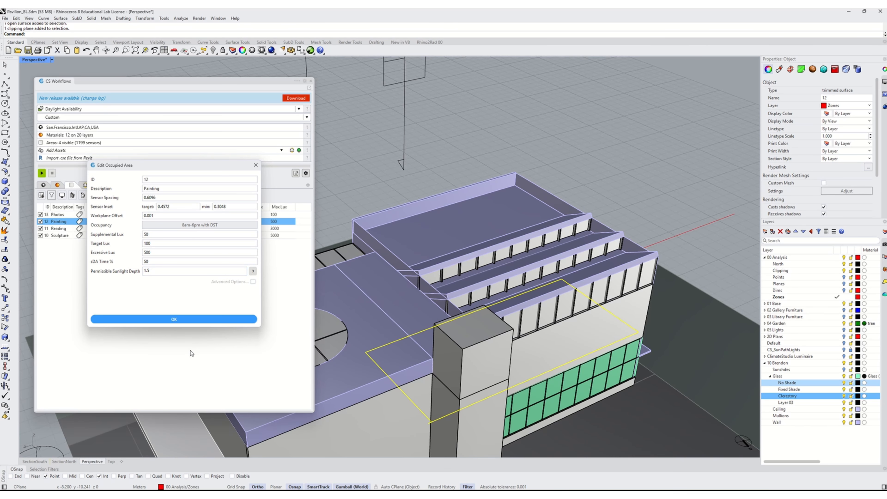
{"action": "double_click", "coordinate": [164, 271]}
{"action": "type", "text": "0.01"}
{"action": "left_click", "coordinate": [173, 319]}
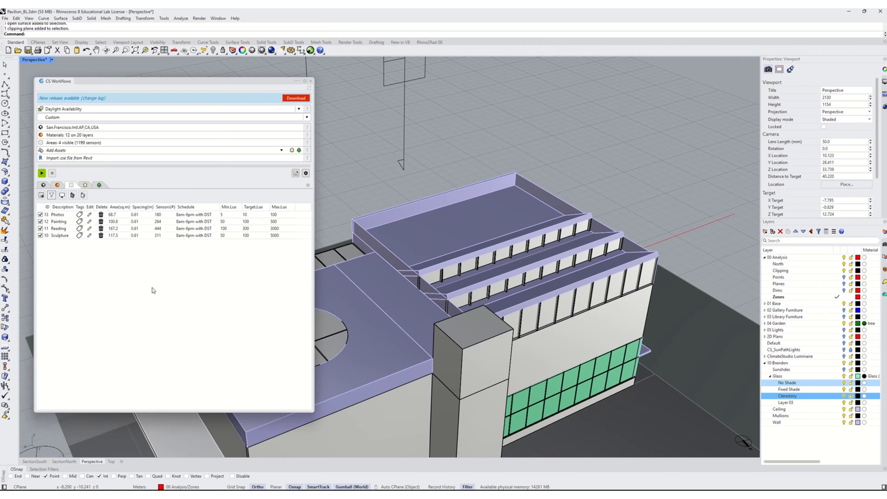
- Stop the clipping plane from clipping the Perspective viewport
{"action": "right_click_drag", "start_coordinate": [357, 293], "coordinate": [638, 244], "text": "shift"}
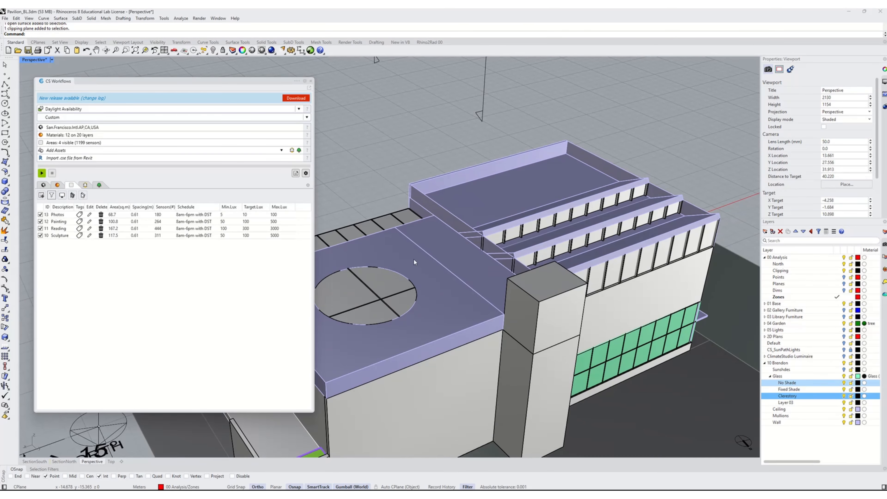
{"action": "right_click_drag", "start_coordinate": [598, 332], "coordinate": [468, 293]}
{"action": "scroll", "coordinate": [468, 293], "scroll_direction": "down", "scroll_amount": 10}
{"action": "right_click_drag", "start_coordinate": [519, 326], "coordinate": [525, 391]}
{"action": "scroll", "coordinate": [527, 395], "scroll_direction": "up", "scroll_amount": 6}
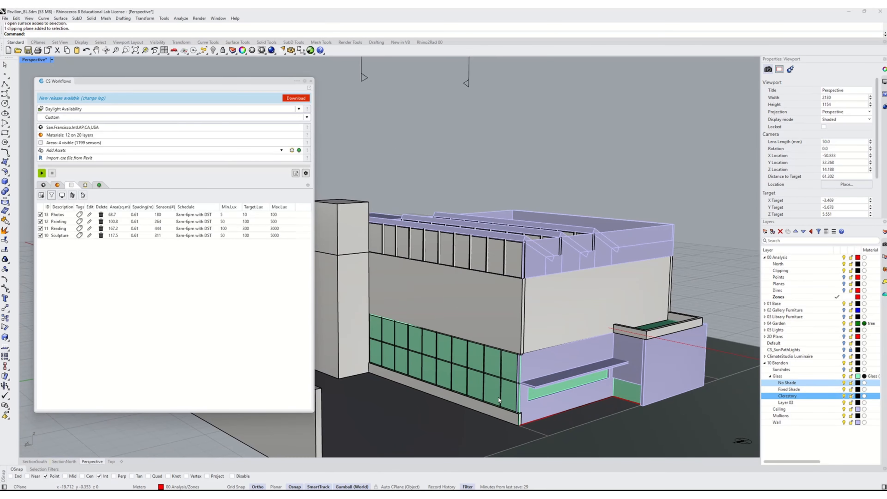
{"action": "scroll", "coordinate": [527, 410], "scroll_direction": "up", "scroll_amount": 2}
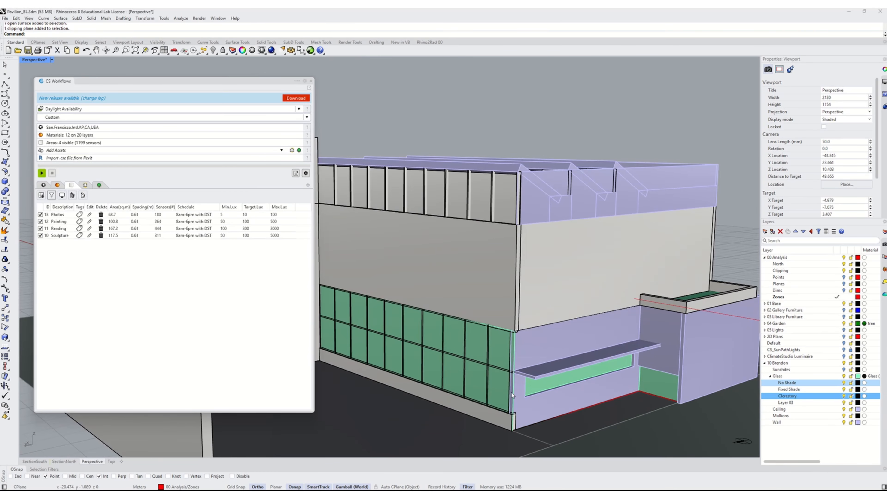
{"action": "scroll", "coordinate": [582, 339], "scroll_direction": "down", "scroll_amount": 8}
{"action": "left_click", "coordinate": [379, 321]}
{"action": "scroll", "coordinate": [517, 335], "scroll_direction": "up", "scroll_amount": 6}
{"action": "right_click_drag", "start_coordinate": [573, 286], "coordinate": [503, 339]}
{"action": "right_click_drag", "start_coordinate": [481, 390], "coordinate": [416, 328]}
{"action": "scroll", "coordinate": [406, 328], "scroll_direction": "up", "scroll_amount": 2}
{"action": "scroll", "coordinate": [410, 328], "scroll_direction": "up", "scroll_amount": 2}
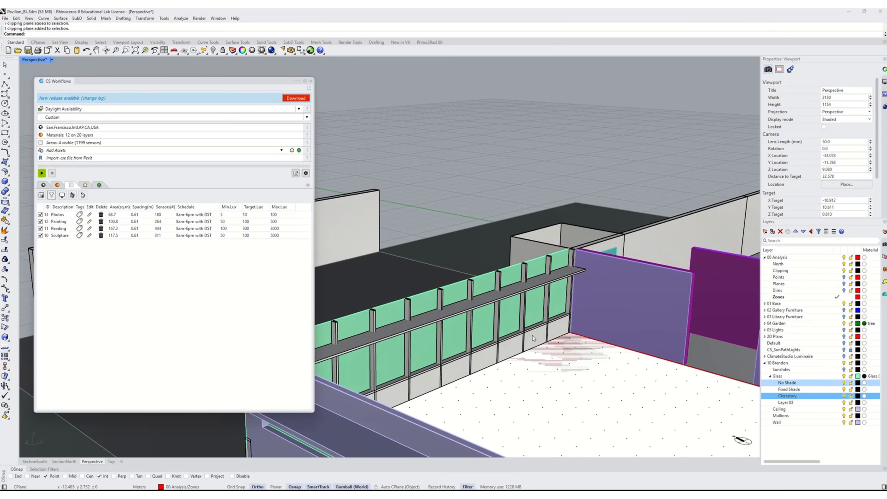
{"action": "scroll", "coordinate": [533, 338], "scroll_direction": "down", "scroll_amount": 2}
{"action": "right_click_drag", "start_coordinate": [481, 354], "coordinate": [521, 317]}
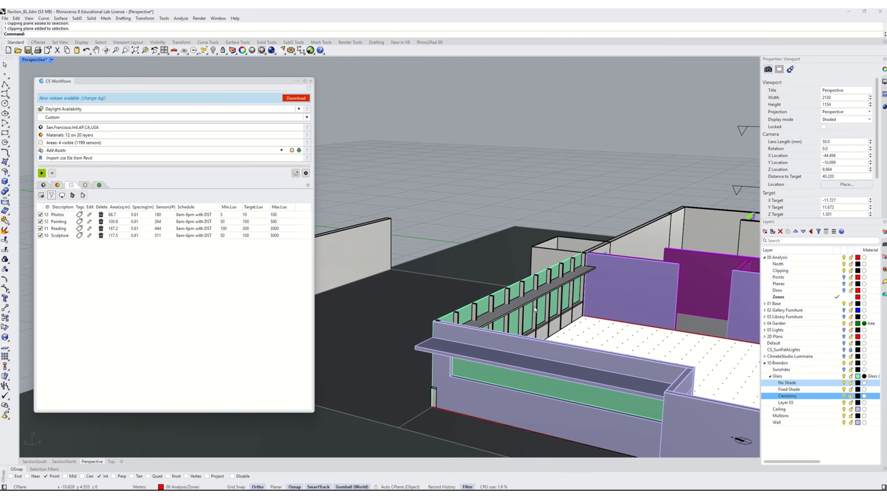
{"action": "right_click_drag", "start_coordinate": [524, 276], "coordinate": [602, 336]}
{"action": "left_click", "coordinate": [608, 340]}
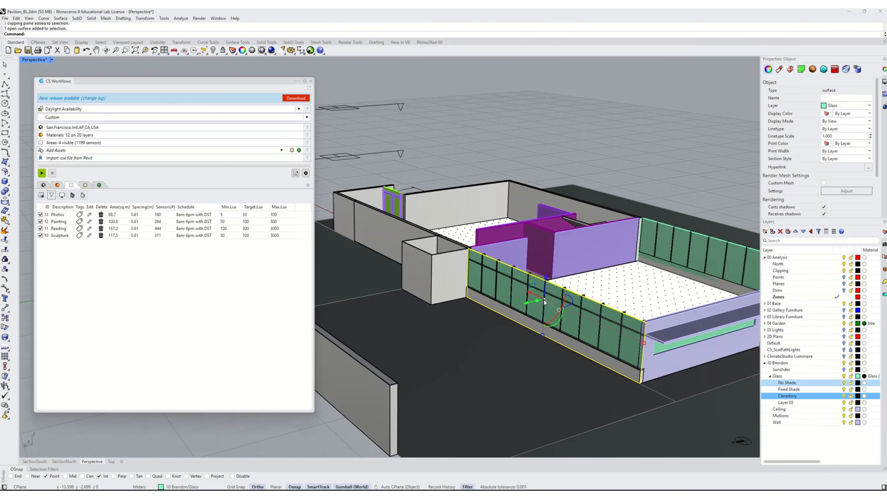
{"action": "left_click", "coordinate": [374, 155]}
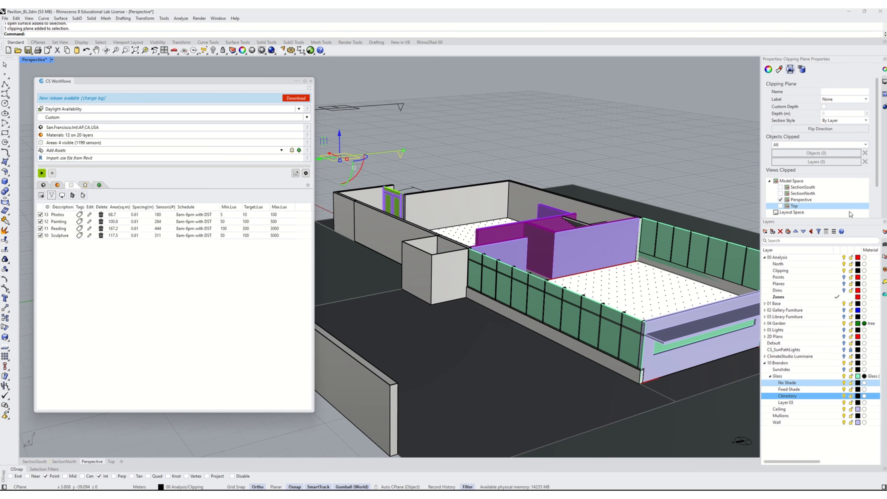
{"action": "left_click", "coordinate": [780, 199]}
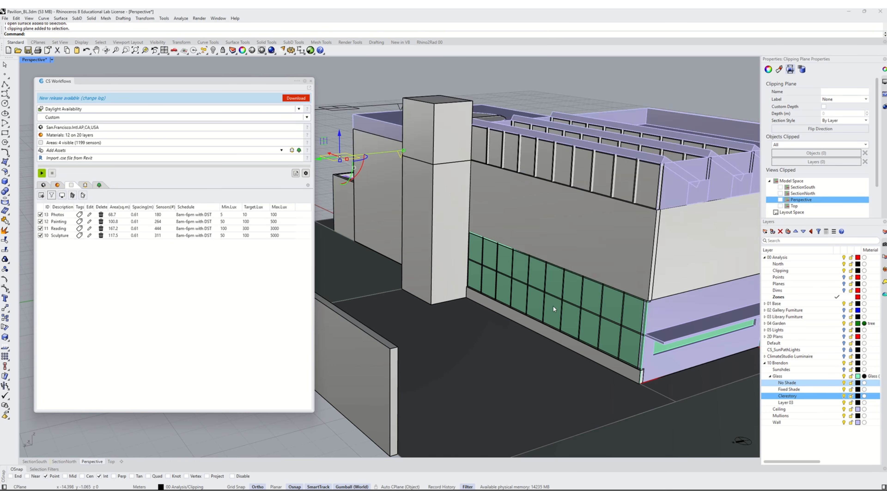
{"action": "key", "text": "Escape"}
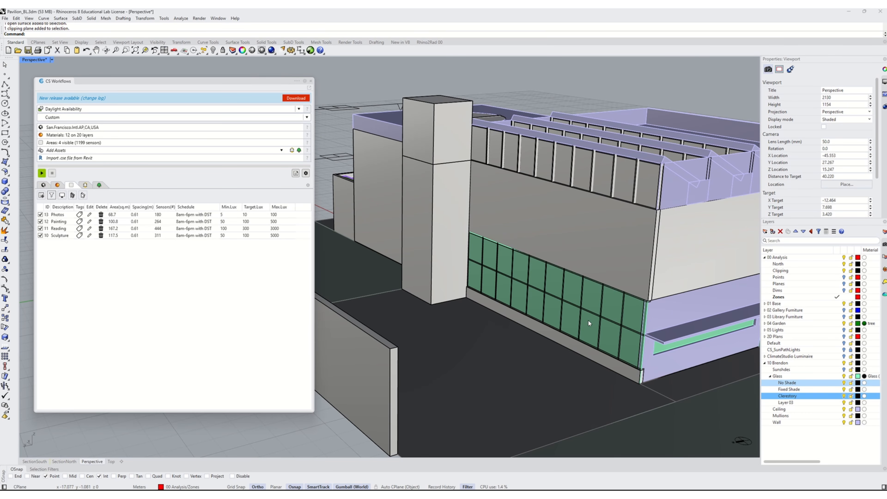
- Select the north ground-floor glass surface and rename Layer 03 to North View
{"action": "scroll", "coordinate": [628, 339], "scroll_direction": "up", "scroll_amount": 4}
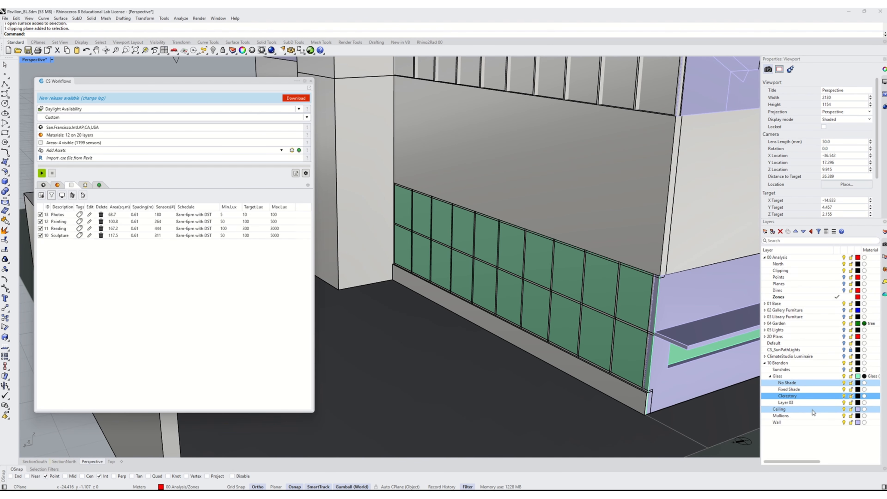
{"action": "scroll", "coordinate": [633, 300], "scroll_direction": "up", "scroll_amount": 2}
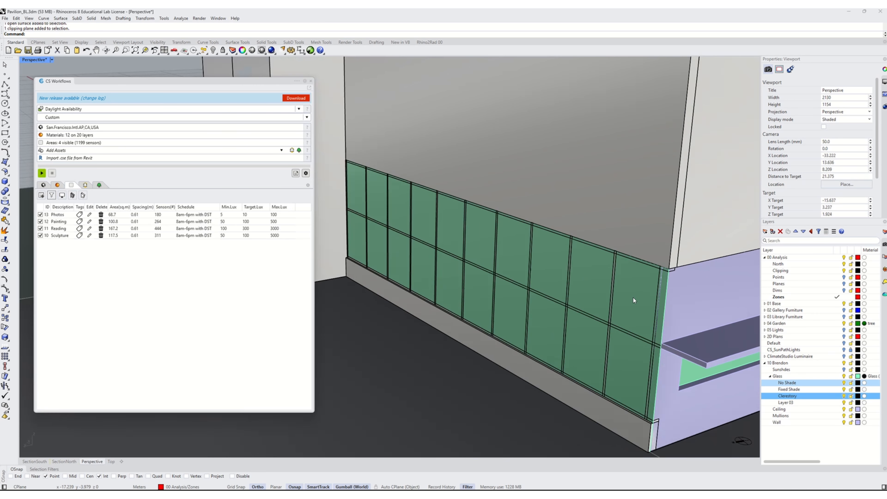
{"action": "left_click", "coordinate": [664, 316]}
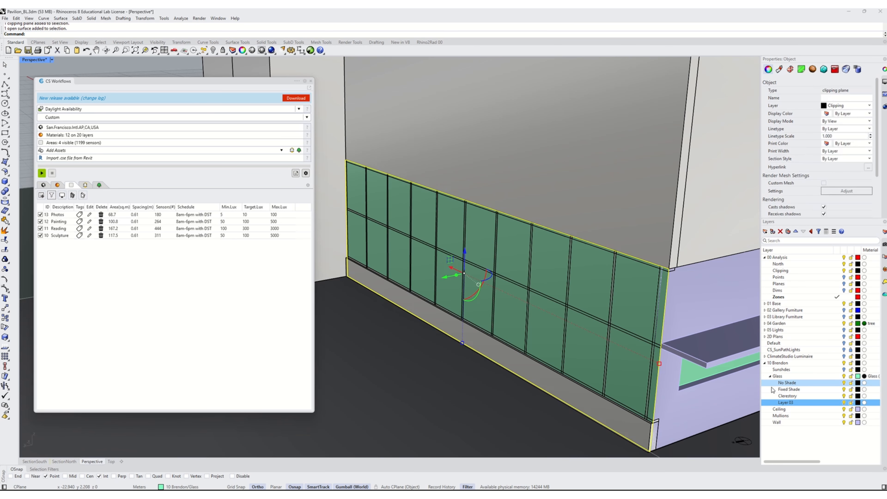
{"action": "left_click", "coordinate": [787, 403]}
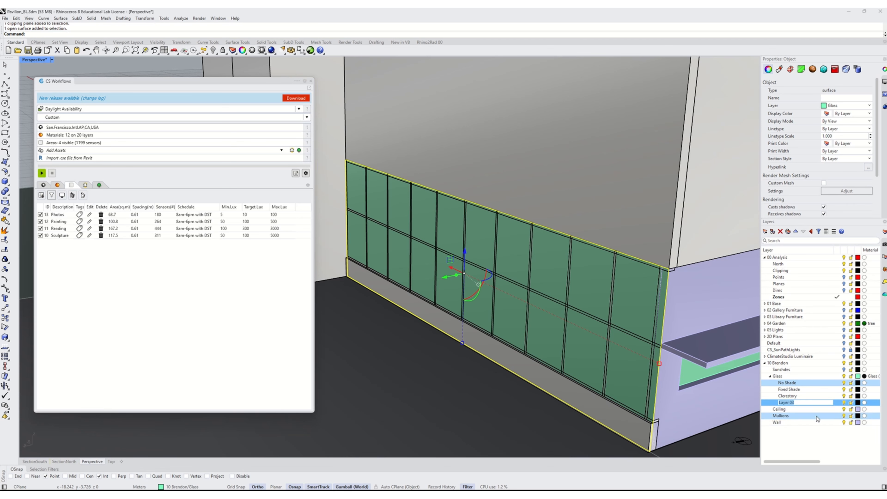
{"action": "type", "text": "North View"}
{"action": "key", "text": "Return"}
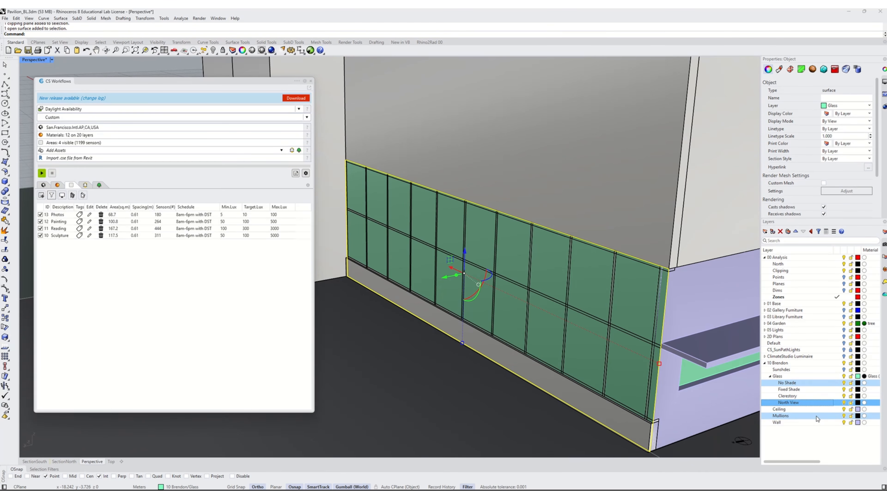
- Create a new layer under Glass named North Window
{"action": "left_click", "coordinate": [765, 231]}
{"action": "type", "text": "North"}
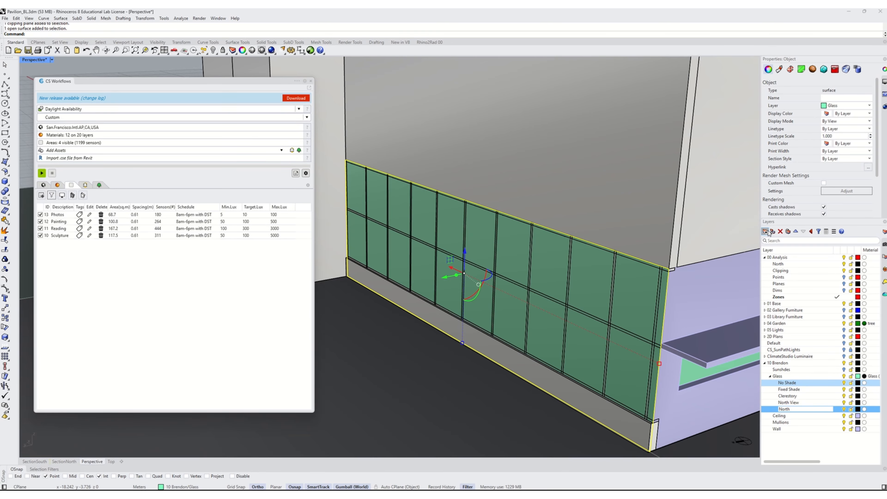
{"action": "type", "text": " Window"}
{"action": "key", "text": "Return"}
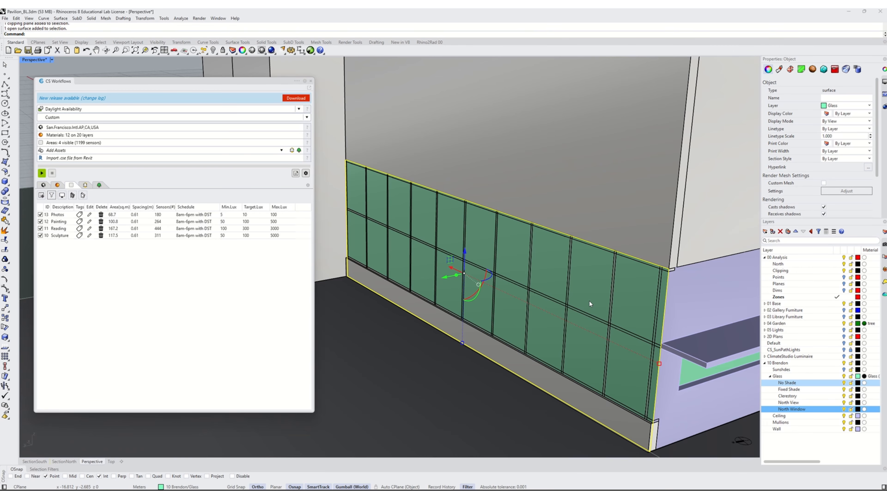
- Split the north glass surface using the horizontal mullion band as the cutting object
{"action": "type", "text": "Split"}
{"action": "key", "text": "Return"}
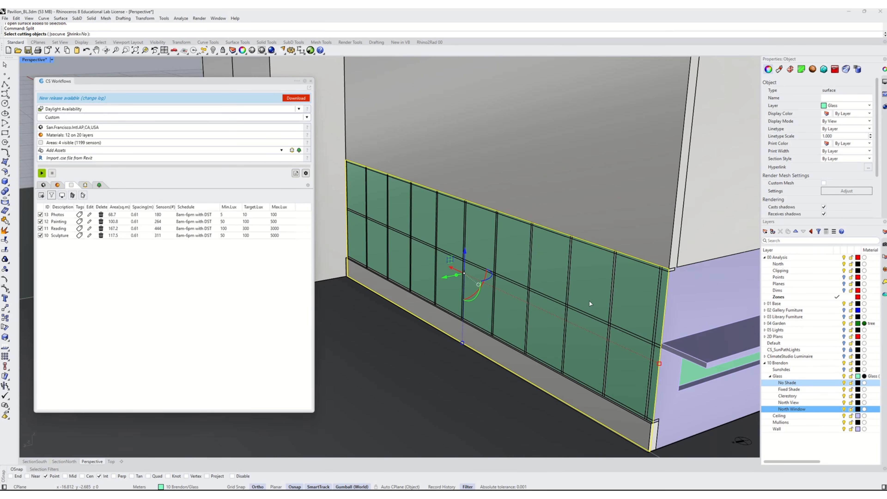
{"action": "left_click", "coordinate": [603, 325]}
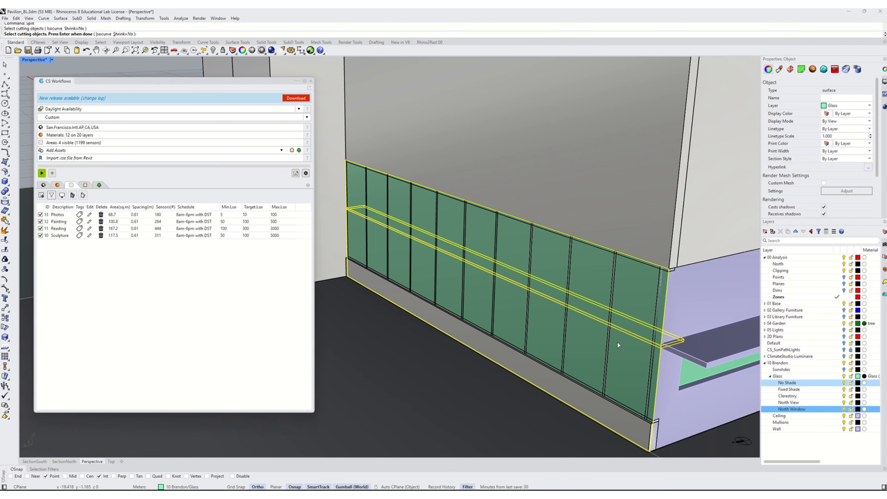
{"action": "key", "text": "Return"}
- Delete the thin glass sliver left along the split line of the north window
{"action": "left_click", "coordinate": [553, 251]}
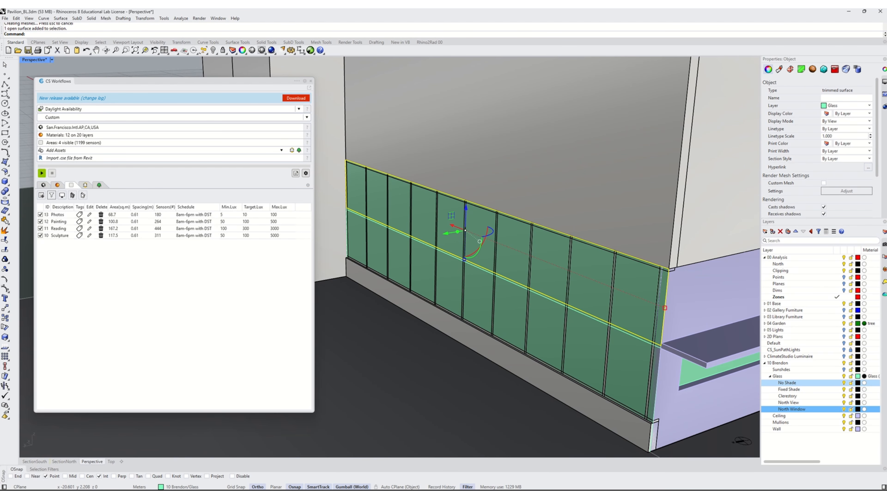
{"action": "left_click", "coordinate": [534, 321]}
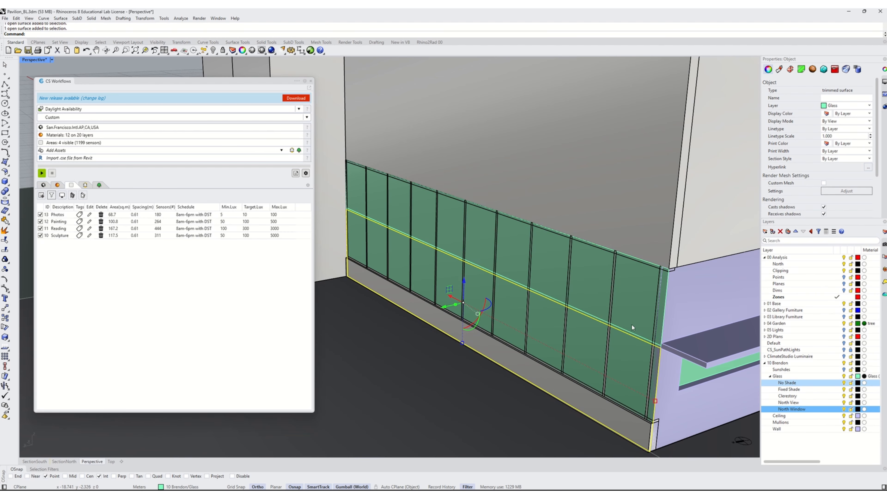
{"action": "scroll", "coordinate": [631, 323], "scroll_direction": "up", "scroll_amount": 3}
{"action": "left_click", "coordinate": [640, 350]}
{"action": "left_click", "coordinate": [651, 364]}
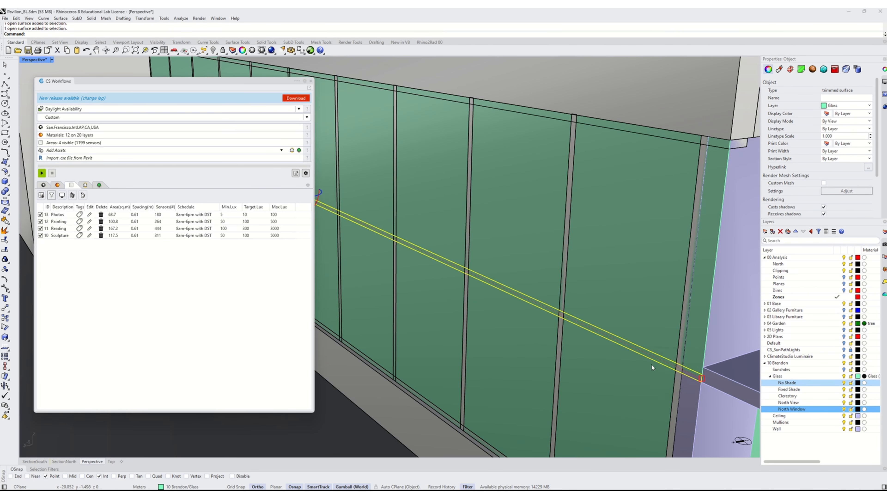
{"action": "key", "text": "Delete"}
- Move the lower north ground-floor glass surface onto the North View layer
{"action": "scroll", "coordinate": [591, 284], "scroll_direction": "down", "scroll_amount": 5}
{"action": "scroll", "coordinate": [574, 335], "scroll_direction": "up", "scroll_amount": 2}
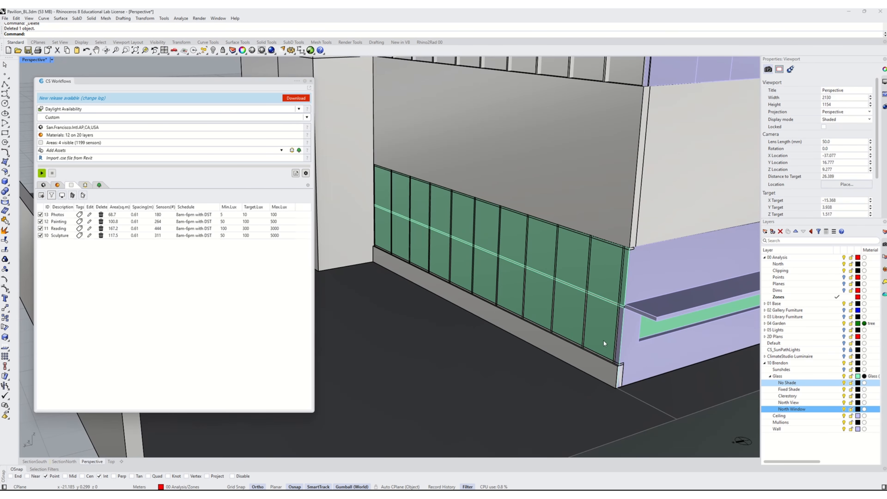
{"action": "left_click", "coordinate": [606, 353]}
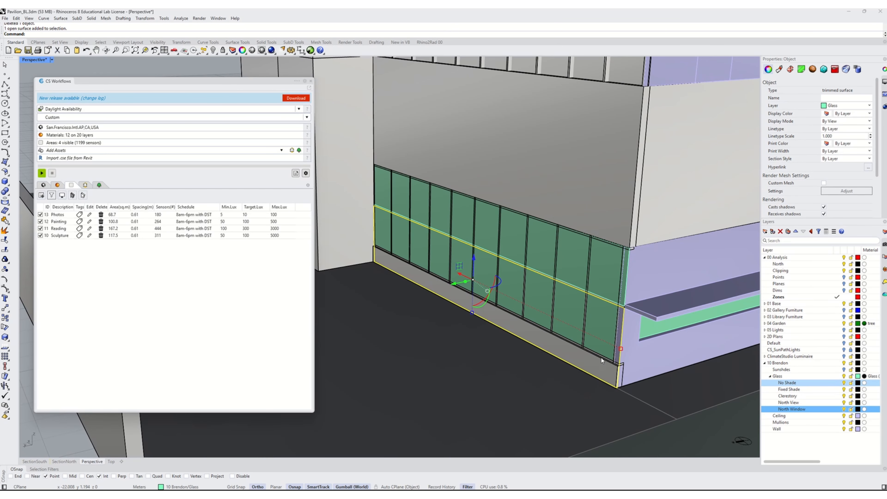
{"action": "scroll", "coordinate": [613, 387], "scroll_direction": "up", "scroll_amount": 2}
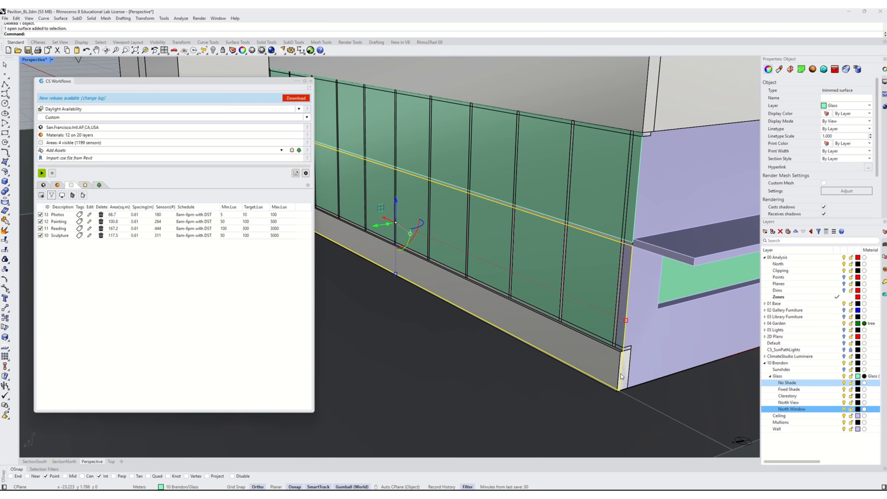
{"action": "right_click_drag", "start_coordinate": [621, 376], "coordinate": [597, 391]}
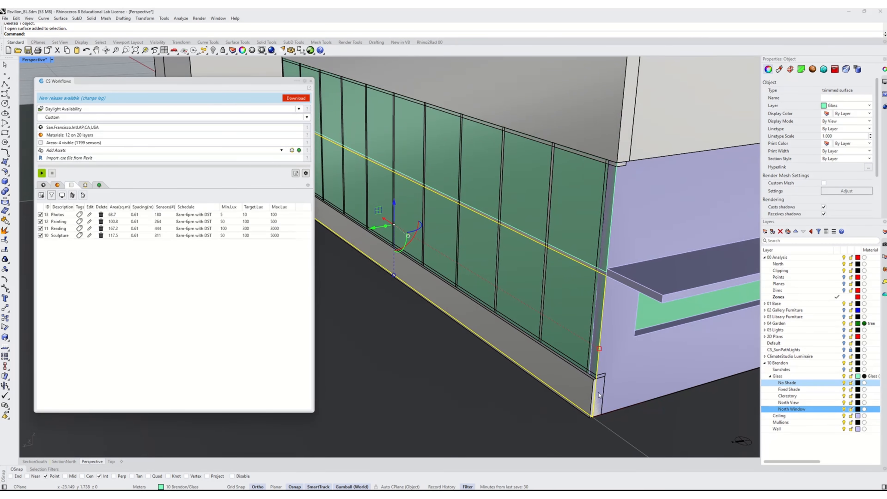
{"action": "scroll", "coordinate": [590, 397], "scroll_direction": "down", "scroll_amount": 2}
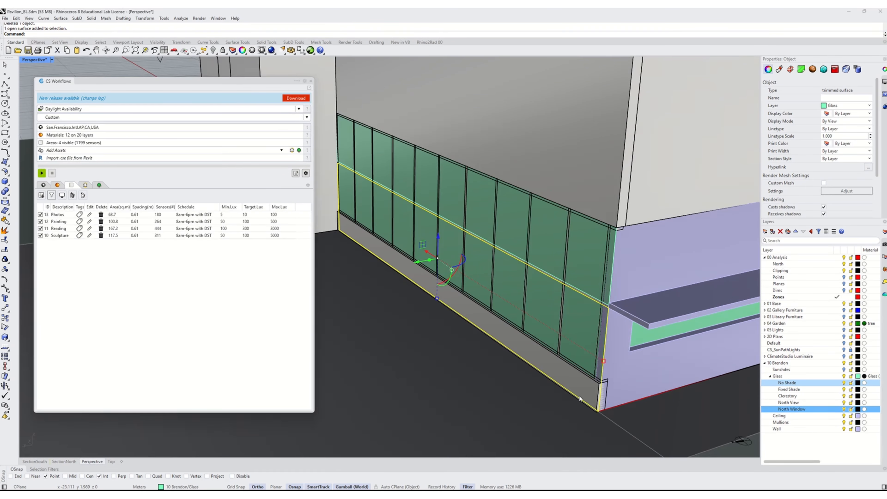
{"action": "scroll", "coordinate": [579, 399], "scroll_direction": "down", "scroll_amount": 1}
{"action": "scroll", "coordinate": [580, 393], "scroll_direction": "up", "scroll_amount": 4}
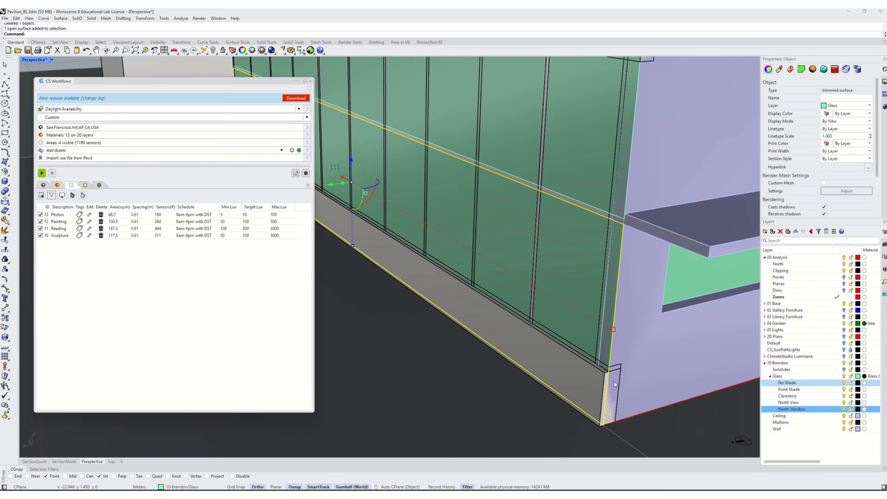
{"action": "scroll", "coordinate": [613, 383], "scroll_direction": "down", "scroll_amount": 3}
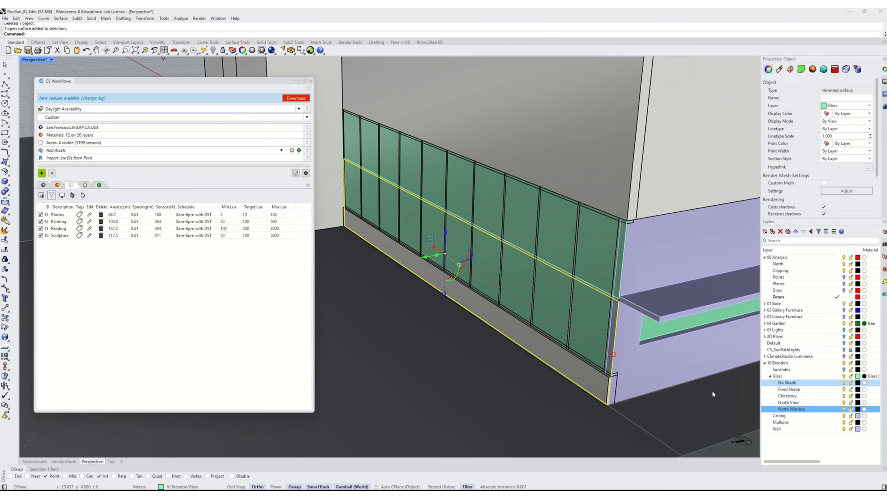
{"action": "right_click", "coordinate": [792, 402]}
{"action": "left_click", "coordinate": [814, 392]}
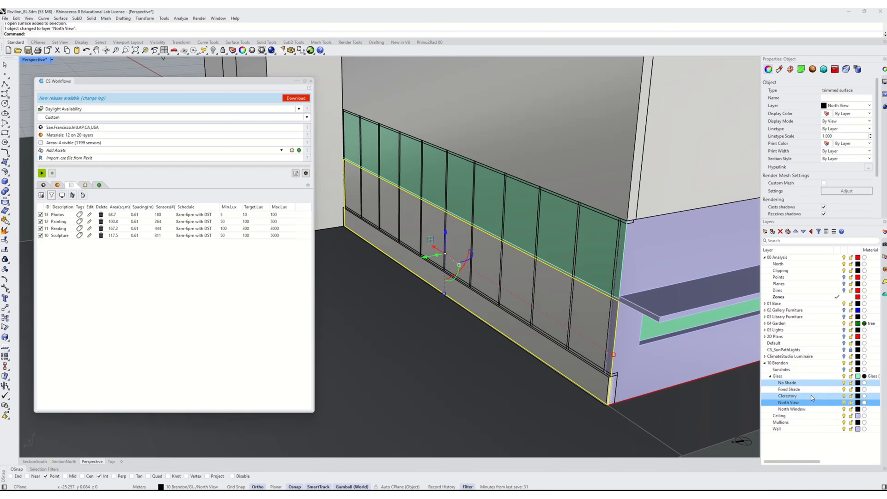
- Move the upper north glass strip onto the North Window layer and set that layer's colour to Aquamarine
{"action": "right_click", "coordinate": [797, 409]}
{"action": "left_click", "coordinate": [831, 393]}
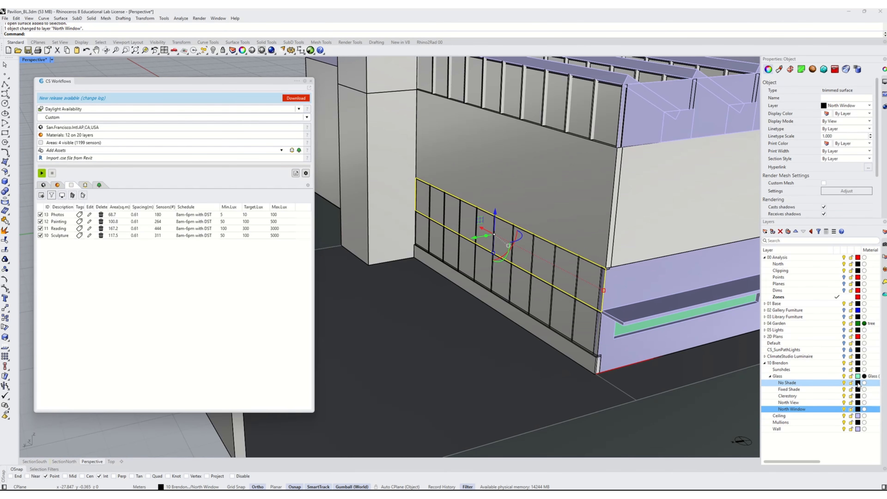
{"action": "left_click", "coordinate": [858, 410]}
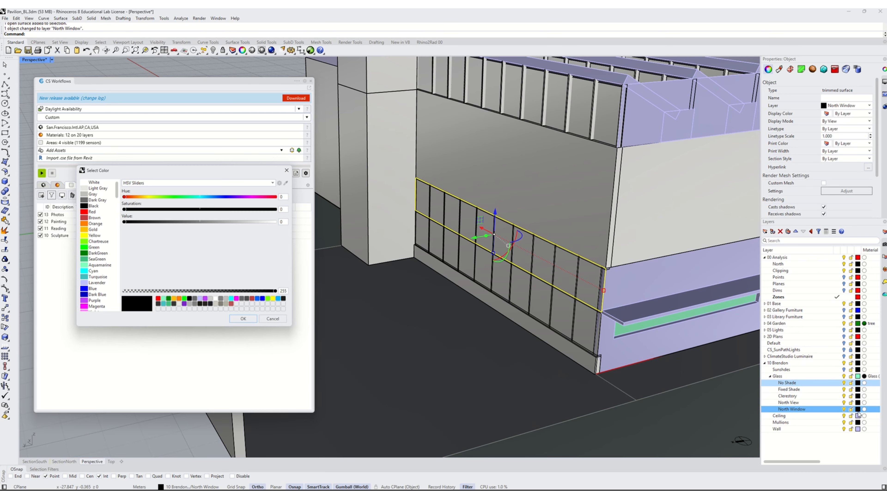
{"action": "left_click", "coordinate": [100, 265]}
{"action": "left_click", "coordinate": [244, 319]}
{"action": "left_click", "coordinate": [634, 410]}
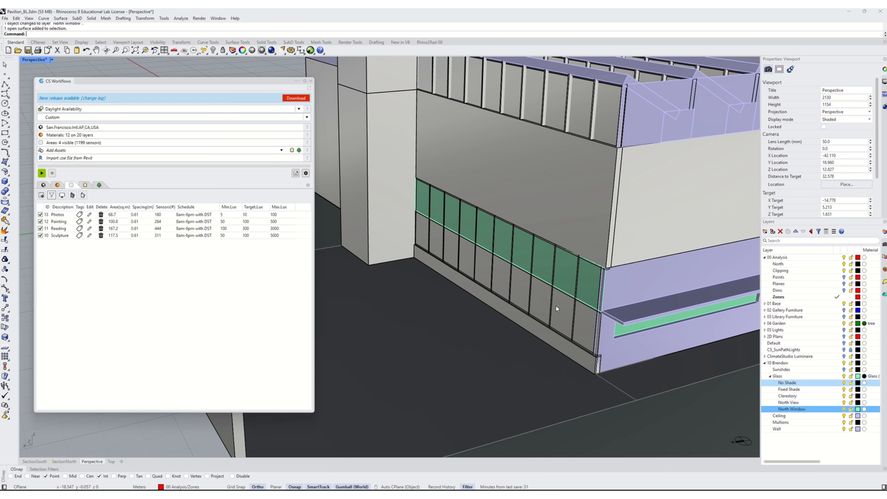
{"action": "scroll", "coordinate": [550, 306], "scroll_direction": "up", "scroll_amount": 2}
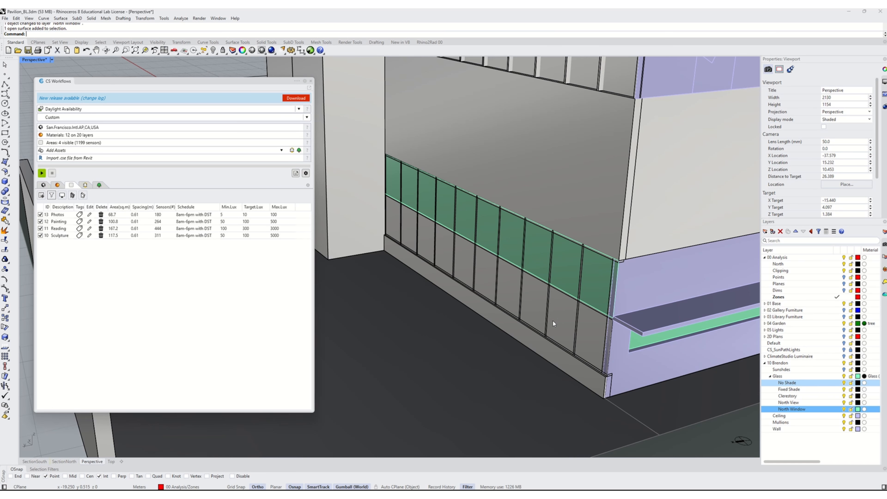
- Give the North View layer exterior glass with dynamic shade: Clear - Solarban 70 (3) glass and 4700 P Q 1% P012 White/Beige/Beige shade
{"action": "left_click", "coordinate": [88, 186]}
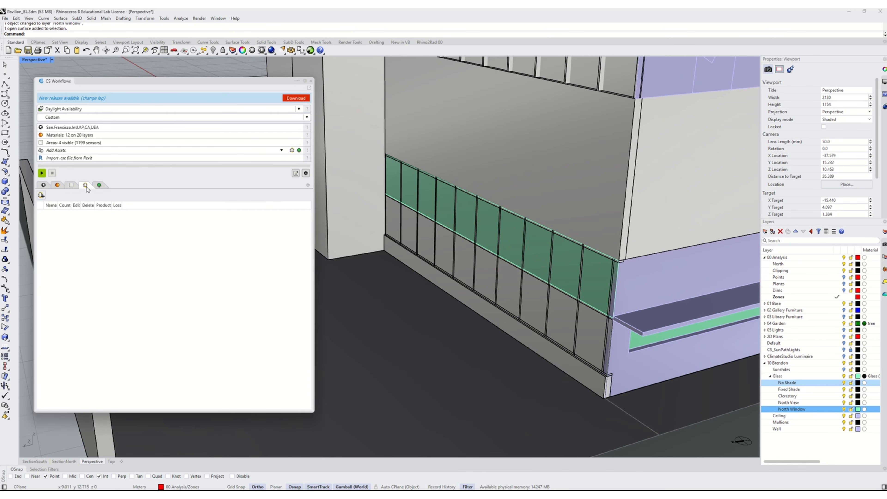
{"action": "left_click", "coordinate": [62, 186]}
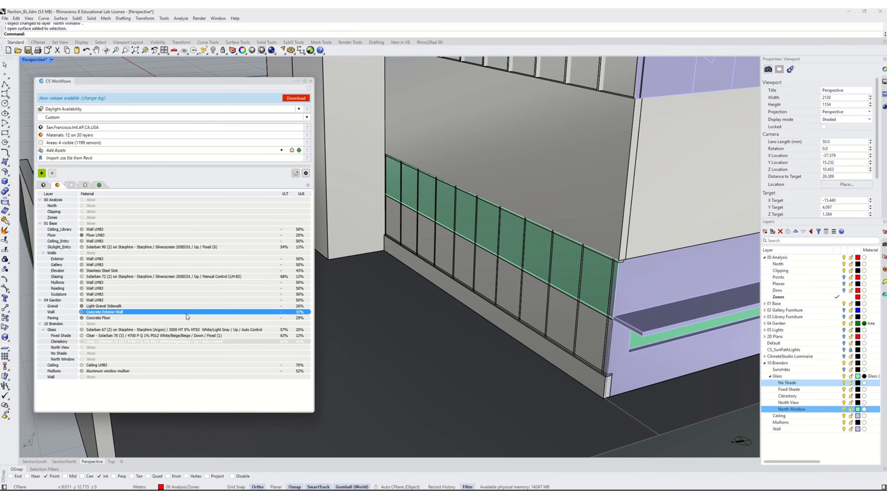
{"action": "left_click", "coordinate": [71, 185]}
{"action": "left_click", "coordinate": [57, 185]}
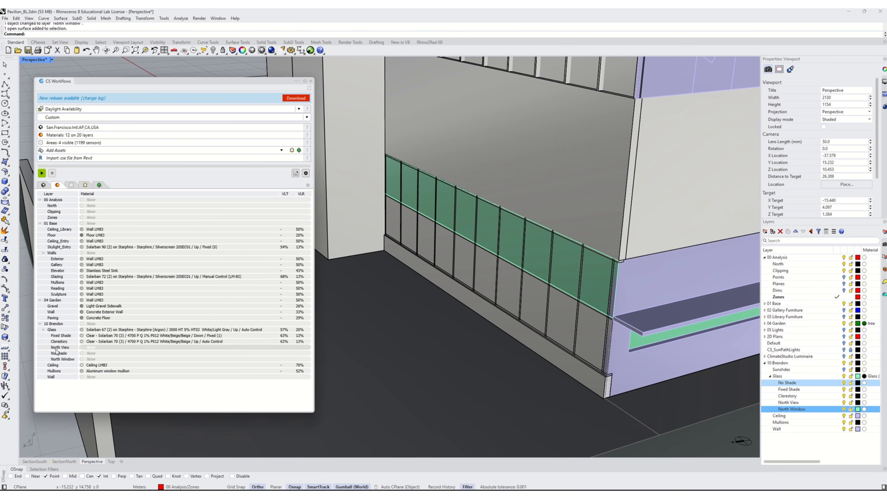
{"action": "left_click", "coordinate": [85, 348]}
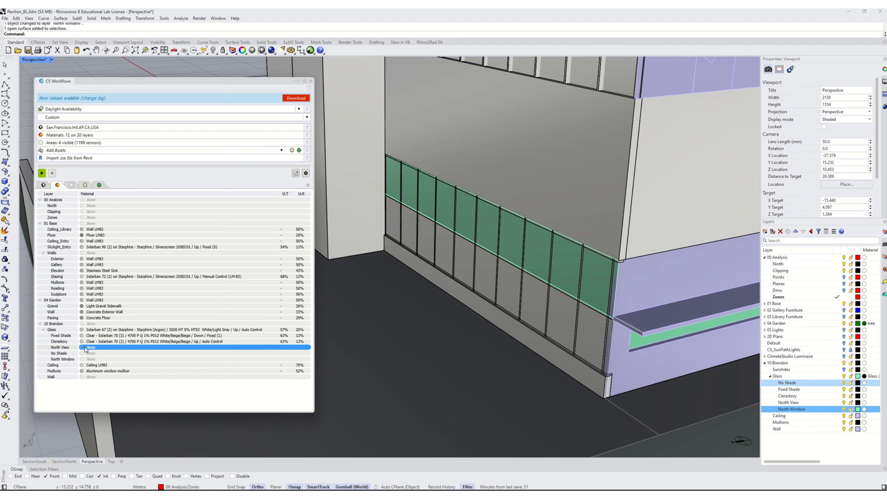
{"action": "double_click", "coordinate": [91, 349]}
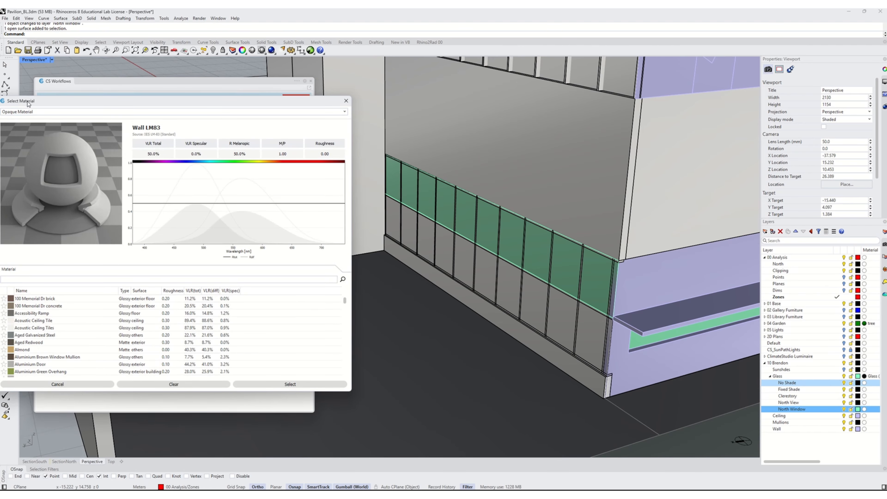
{"action": "left_click", "coordinate": [28, 111]}
{"action": "left_click", "coordinate": [28, 143]}
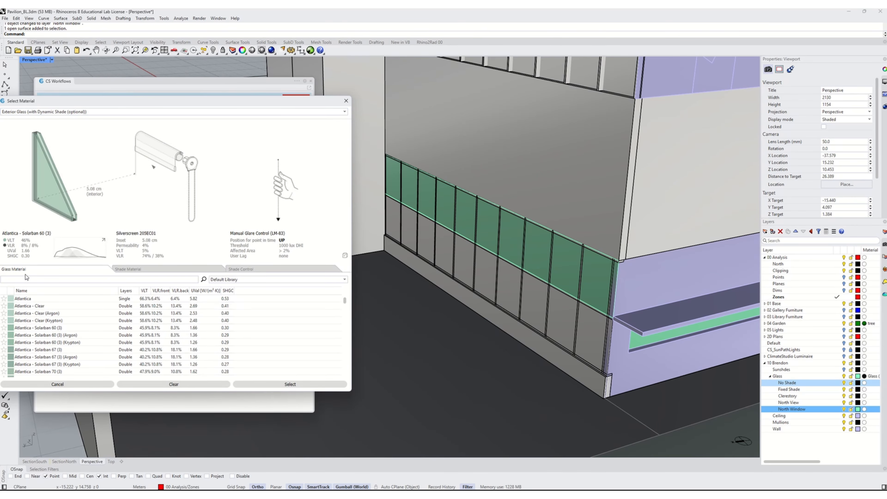
{"action": "left_click", "coordinate": [24, 280]}
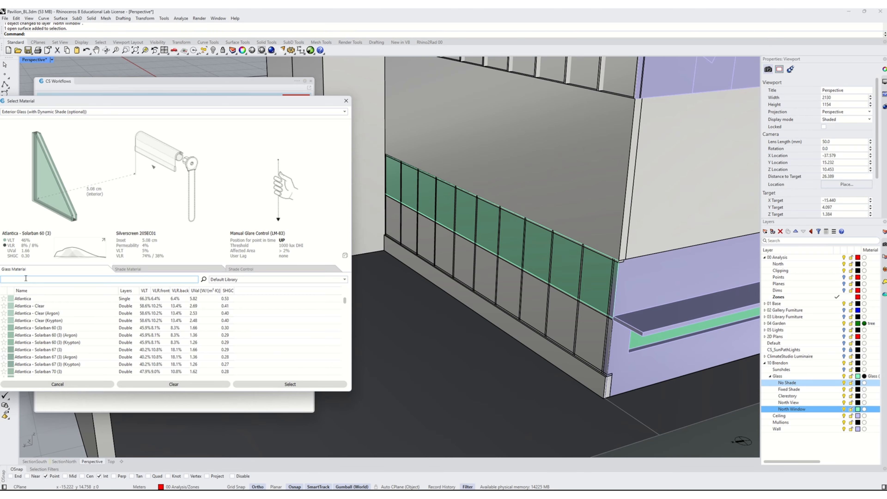
{"action": "type", "text": "solarban 70"}
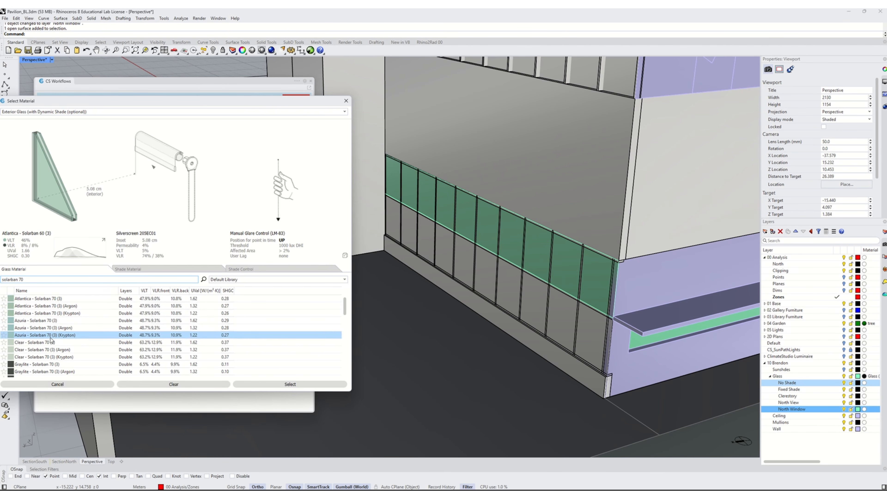
{"action": "left_click", "coordinate": [51, 345]}
{"action": "left_click", "coordinate": [128, 269]}
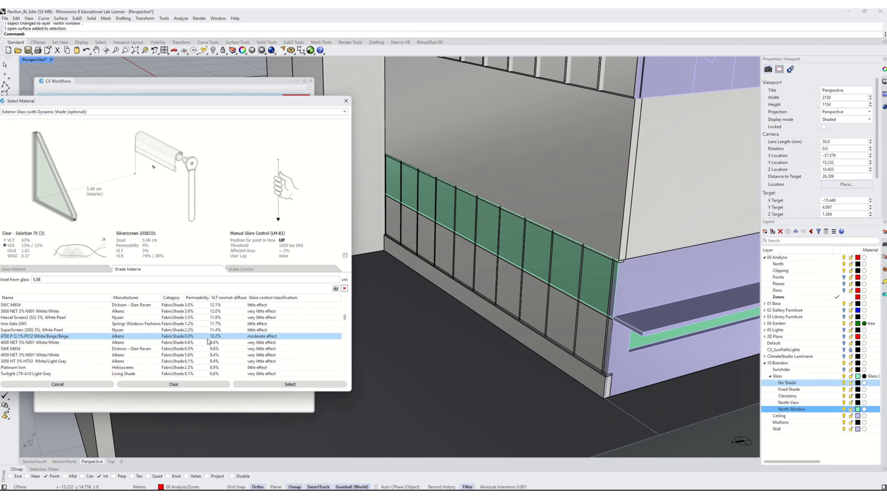
{"action": "left_click", "coordinate": [219, 336]}
{"action": "left_click", "coordinate": [257, 271]}
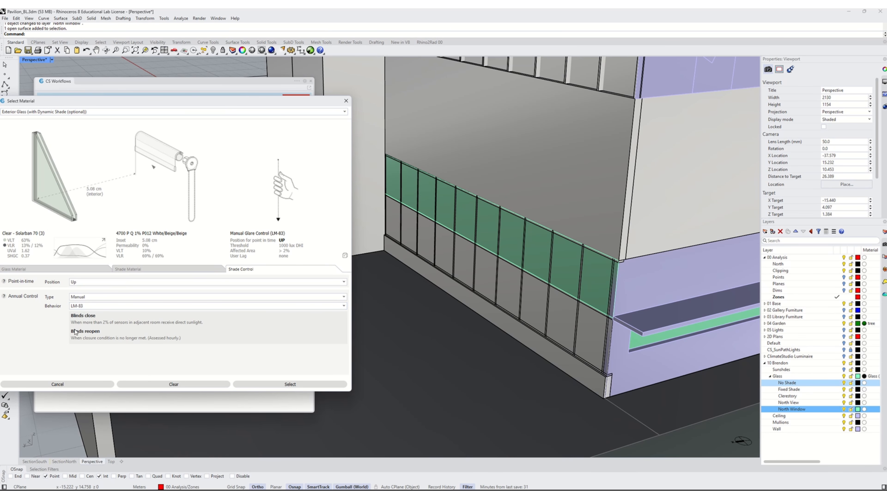
{"action": "left_click_drag", "start_coordinate": [83, 101], "coordinate": [107, 96]}
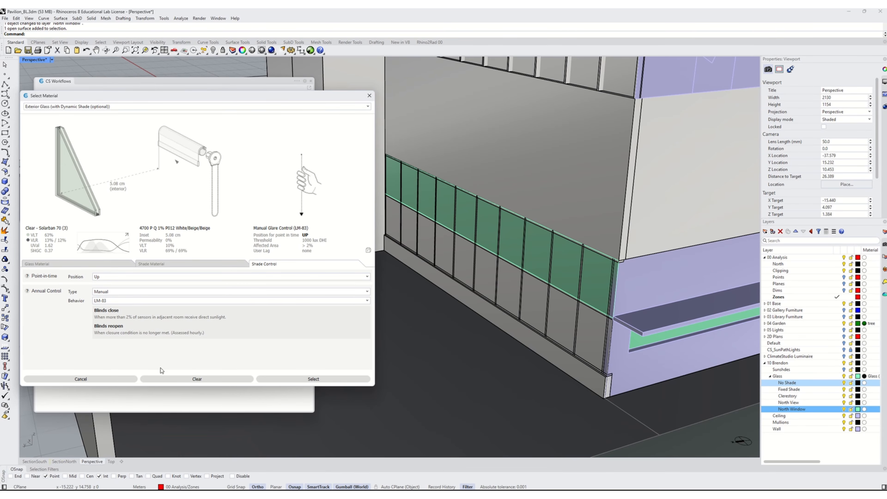
{"action": "left_click", "coordinate": [318, 379]}
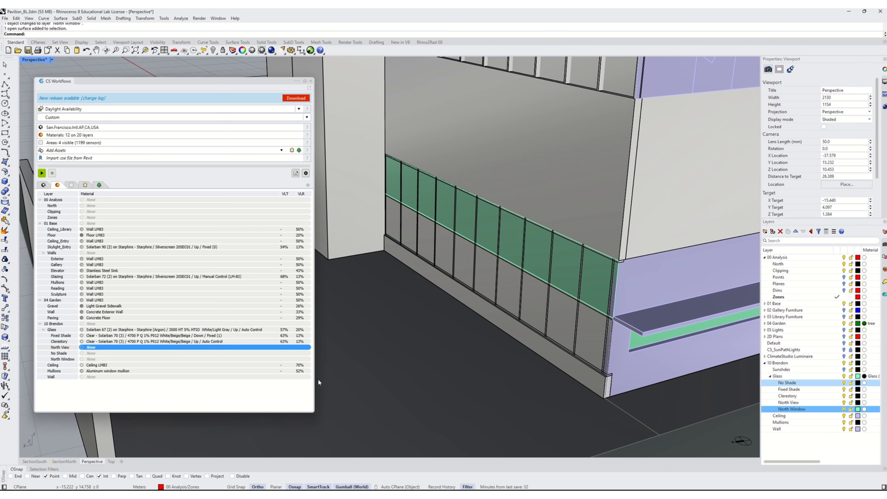
- Give the North Window layer exterior glass with dynamic shade: Clear - Solarban 70 (3) glass and 4700 P Q 1% P012 White/Beige/Beige shade
{"action": "left_click", "coordinate": [564, 268]}
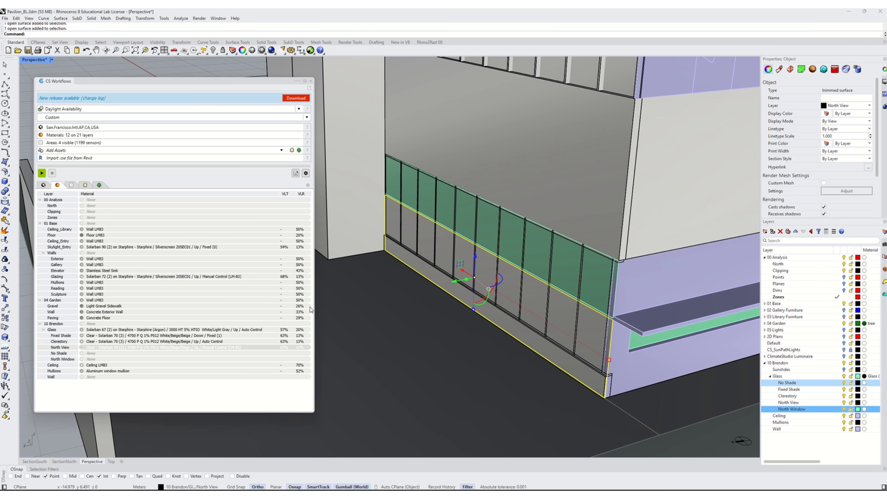
{"action": "left_click", "coordinate": [296, 307]}
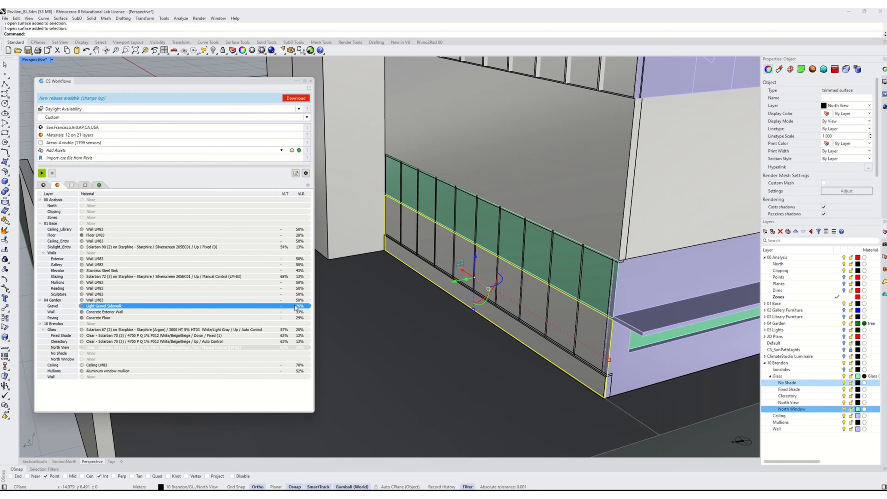
{"action": "left_click", "coordinate": [506, 242]}
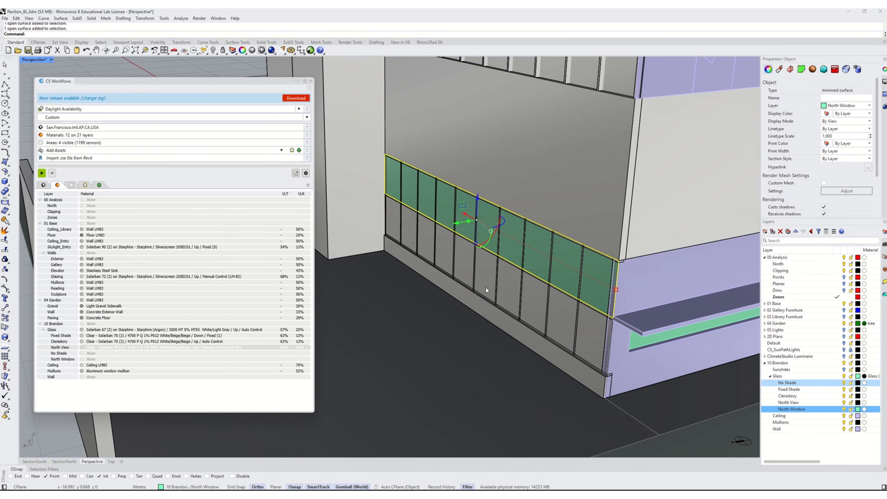
{"action": "left_click", "coordinate": [91, 359]}
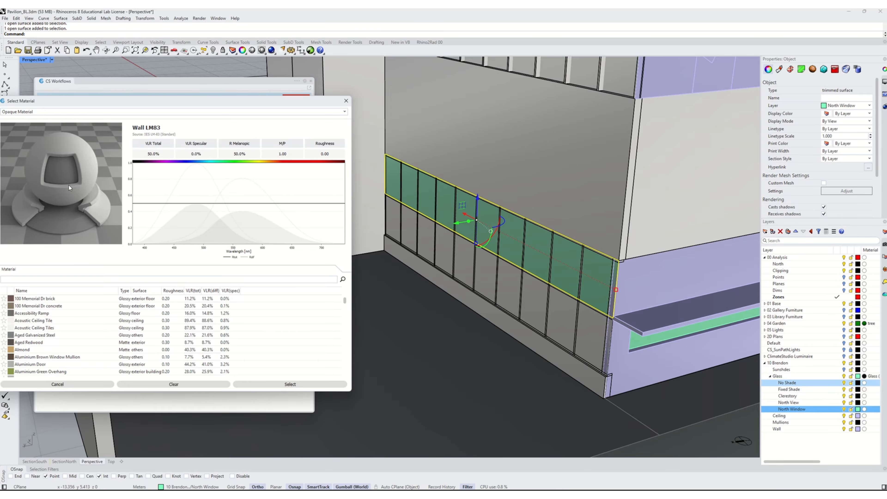
{"action": "left_click", "coordinate": [29, 112]}
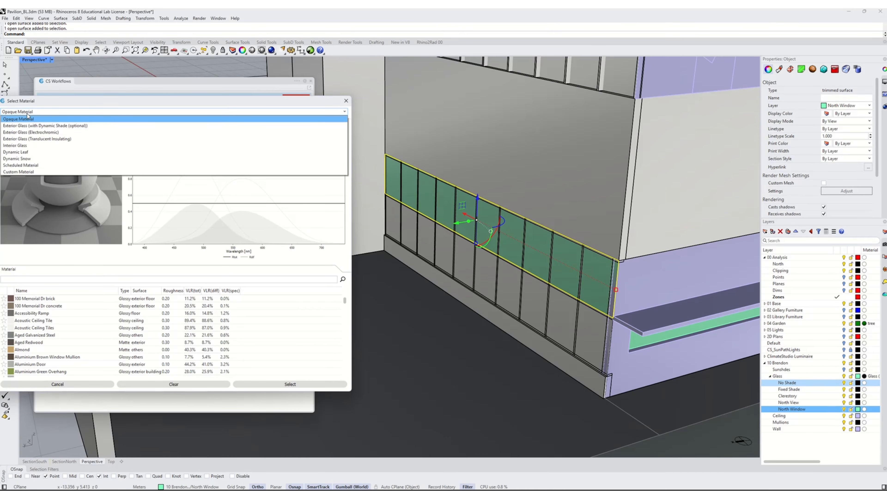
{"action": "left_click", "coordinate": [23, 126]}
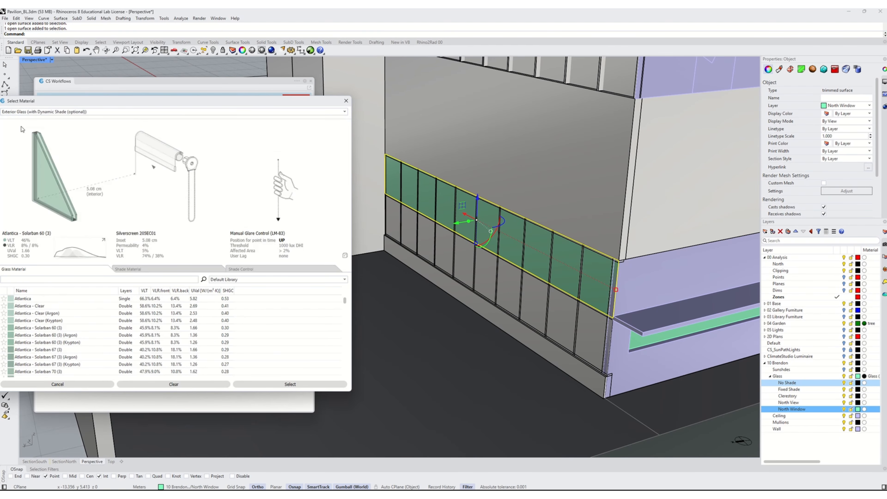
{"action": "left_click", "coordinate": [24, 282]}
{"action": "type", "text": "solarban "}
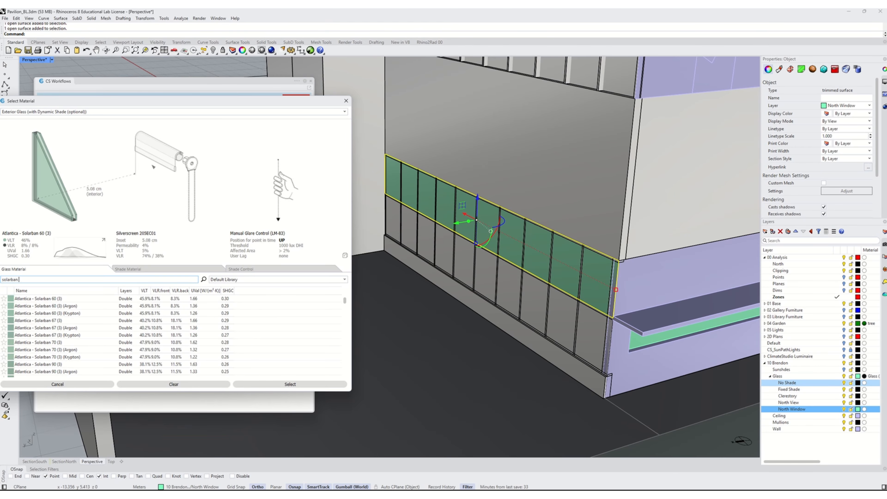
{"action": "type", "text": "70"}
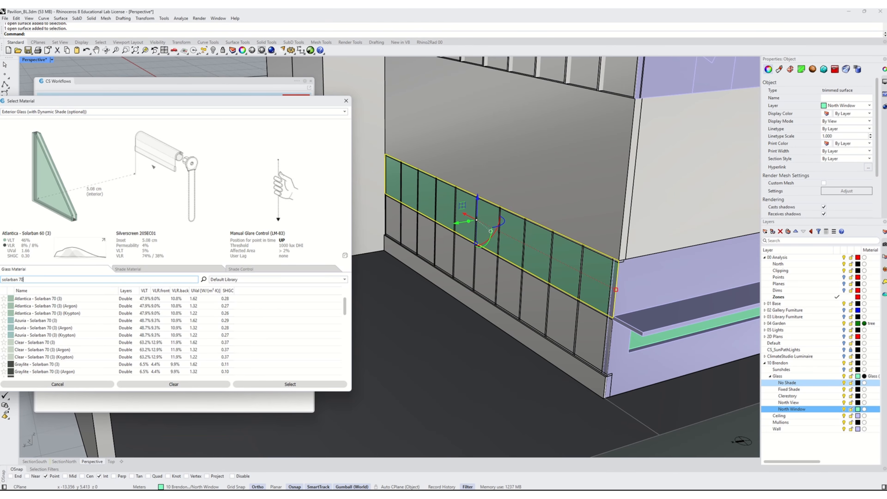
{"action": "left_click", "coordinate": [38, 342]}
{"action": "left_click", "coordinate": [128, 269]}
{"action": "left_click", "coordinate": [204, 336]}
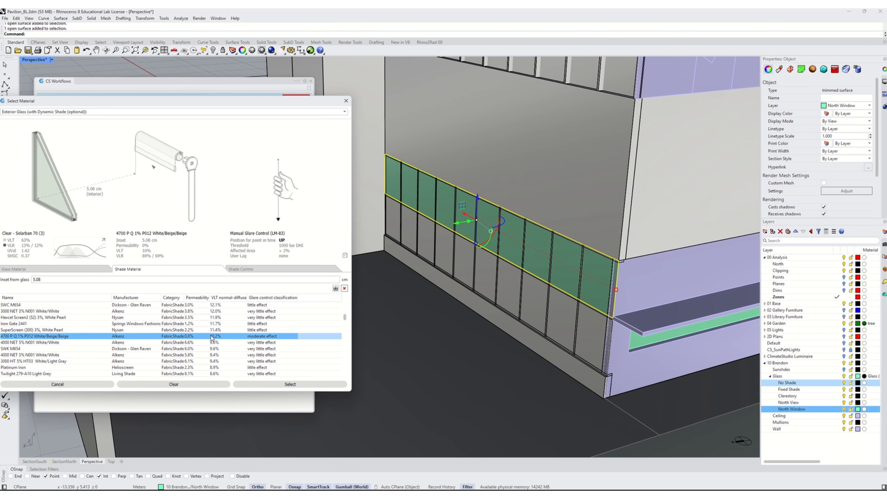
{"action": "left_click", "coordinate": [252, 271]}
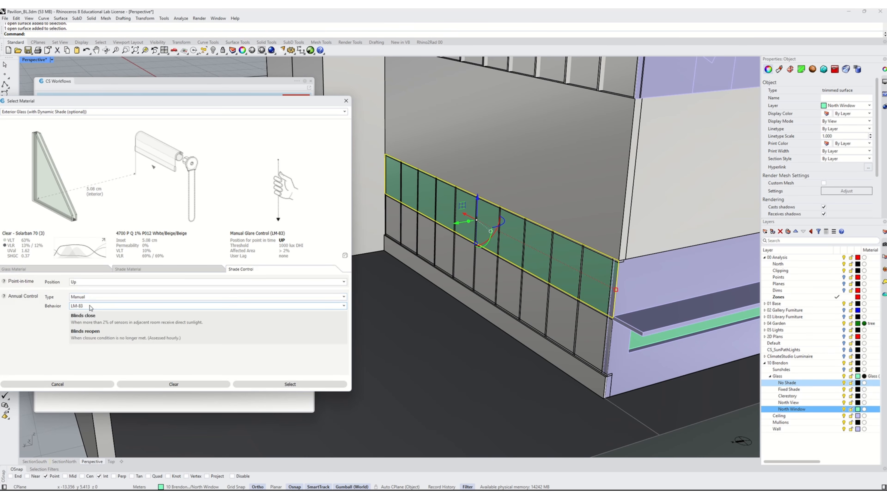
{"action": "left_click", "coordinate": [267, 385]}
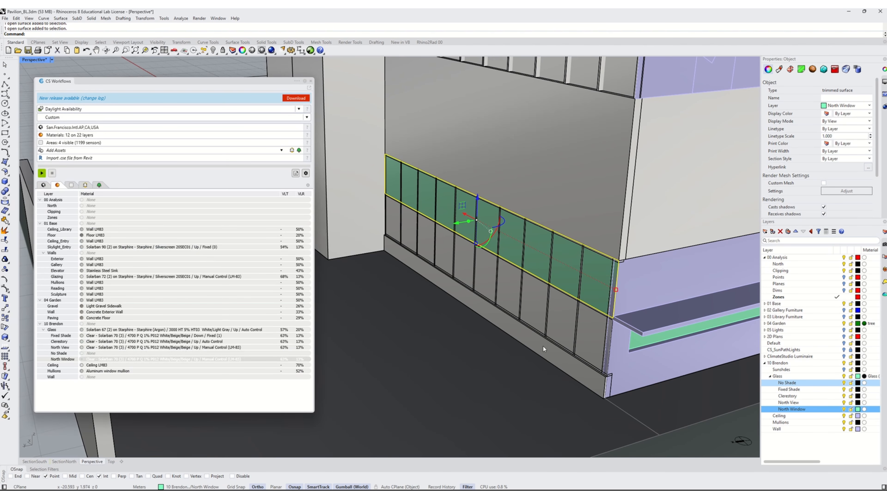
{"action": "right_click_drag", "start_coordinate": [544, 330], "coordinate": [472, 326]}
{"action": "scroll", "coordinate": [465, 337], "scroll_direction": "down", "scroll_amount": 6}
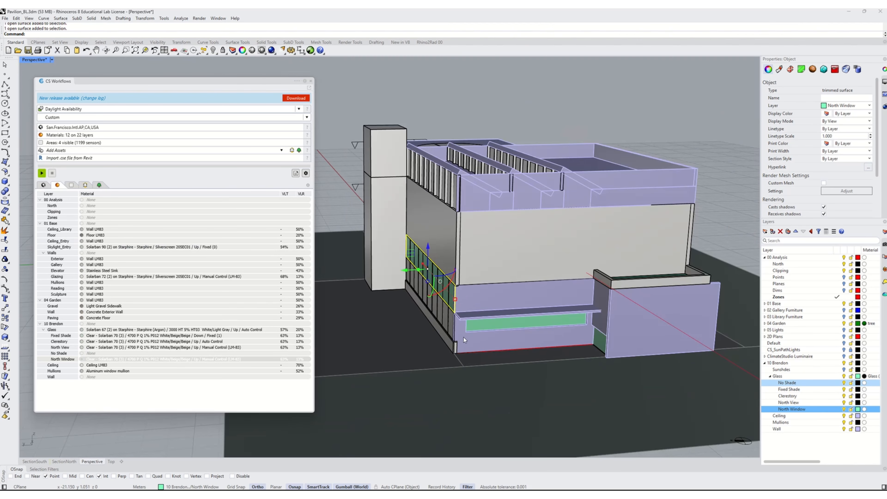
- Create a West layer under Glass and move the selected east-side glass strip onto it
{"action": "scroll", "coordinate": [463, 353], "scroll_direction": "up", "scroll_amount": 2}
{"action": "left_click", "coordinate": [502, 319]}
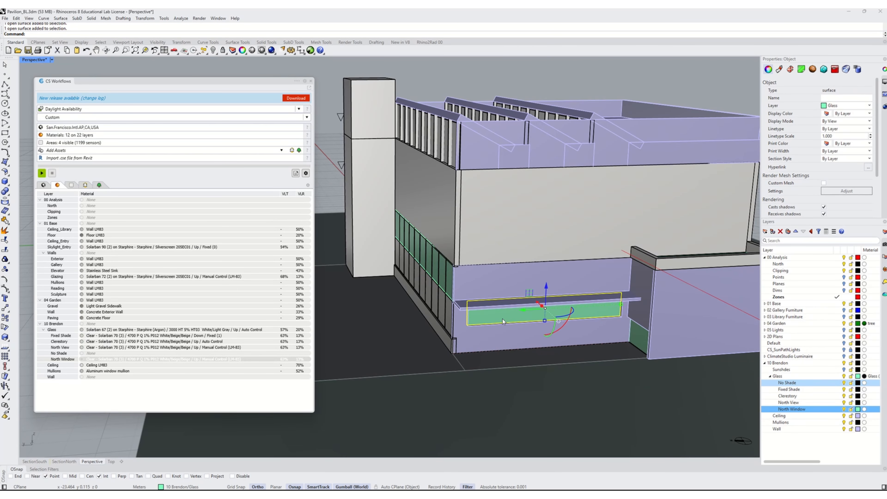
{"action": "mouse_move", "coordinate": [503, 319]}
{"action": "right_mouse_down"}
{"action": "mouse_move", "coordinate": [532, 340]}
{"action": "mouse_move", "coordinate": [509, 329]}
{"action": "right_mouse_up"}
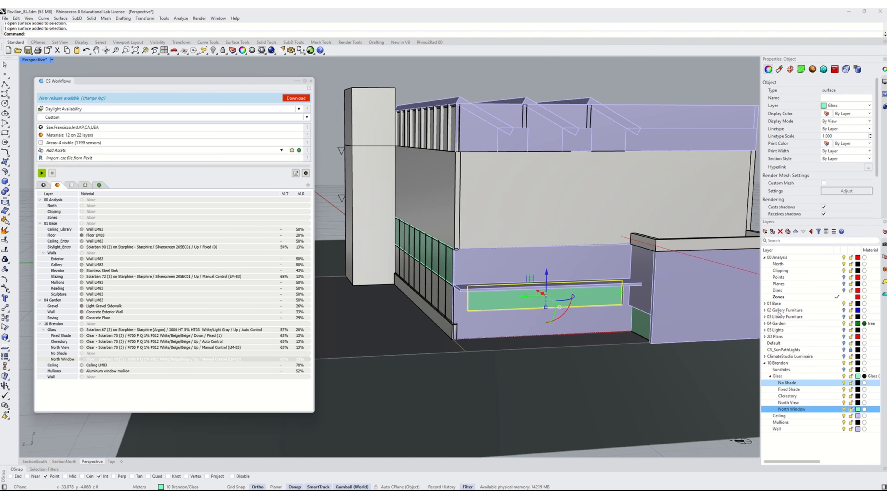
{"action": "left_click", "coordinate": [765, 231]}
{"action": "type", "text": "West"}
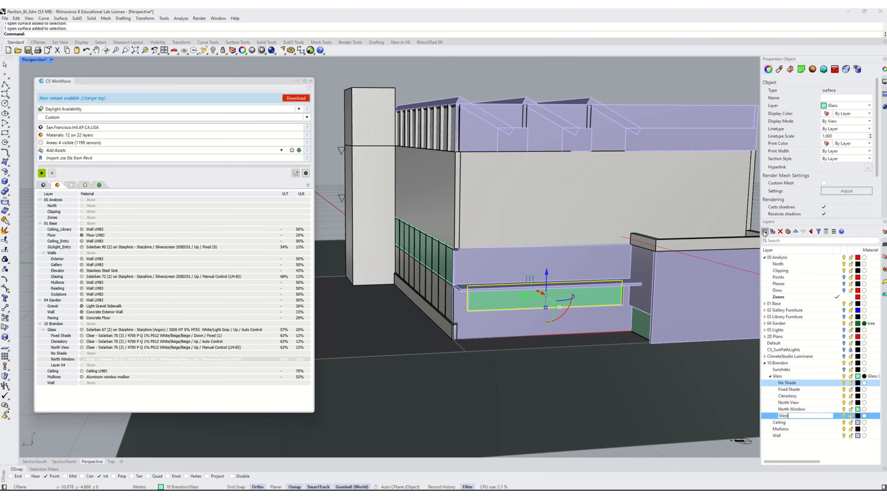
{"action": "key", "text": "Return"}
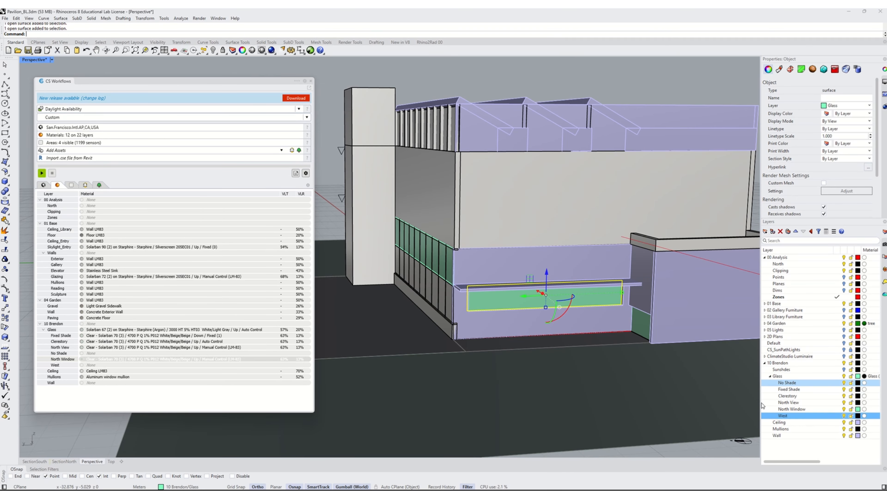
{"action": "right_click", "coordinate": [793, 418]}
{"action": "left_click", "coordinate": [818, 393]}
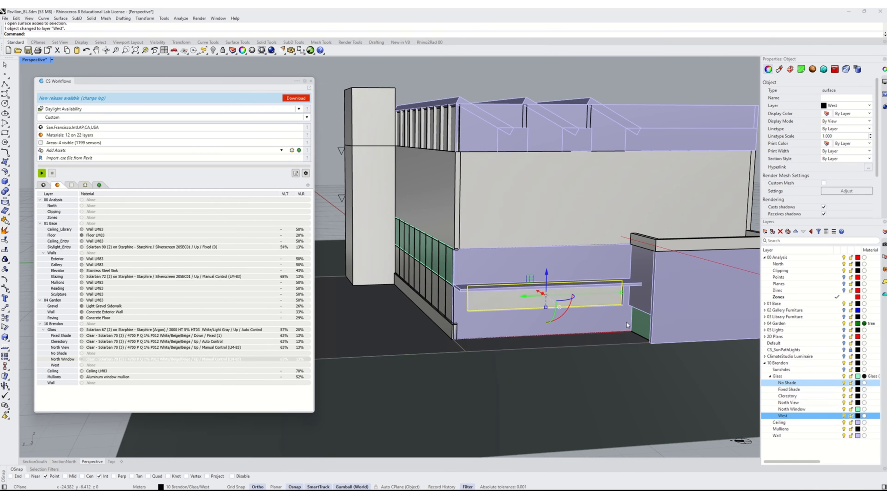
- Give the West layer exterior glass with dynamic shade: Clear - Solarban 70 (3) glass and 4700 P Q 1% P012 White/Beige/Beige shade
{"action": "left_click", "coordinate": [92, 367]}
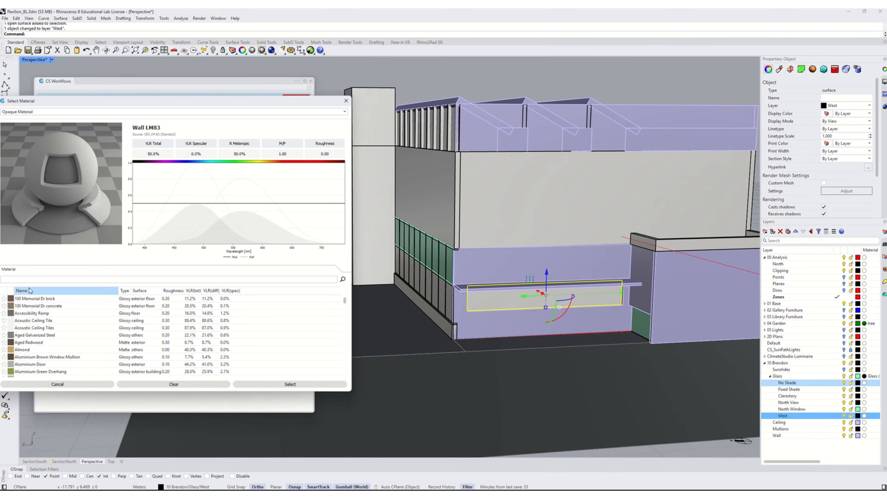
{"action": "left_click", "coordinate": [24, 112]}
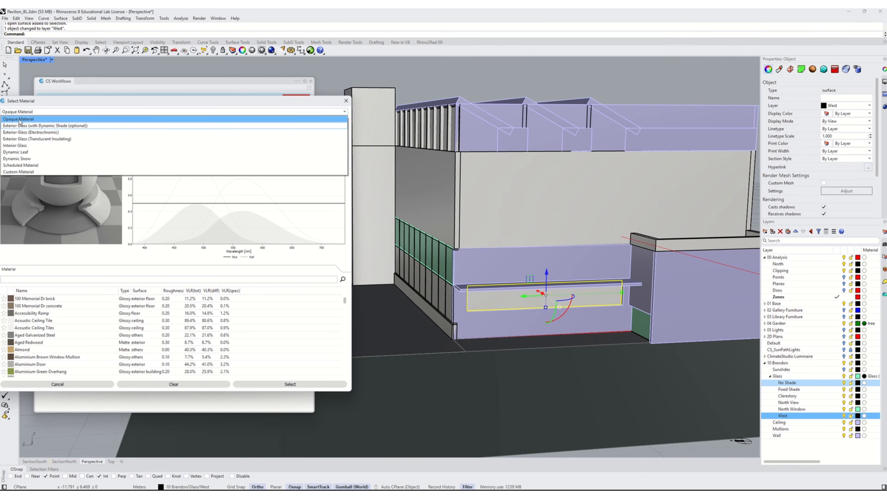
{"action": "left_click", "coordinate": [23, 137]}
{"action": "type", "text": "solar"}
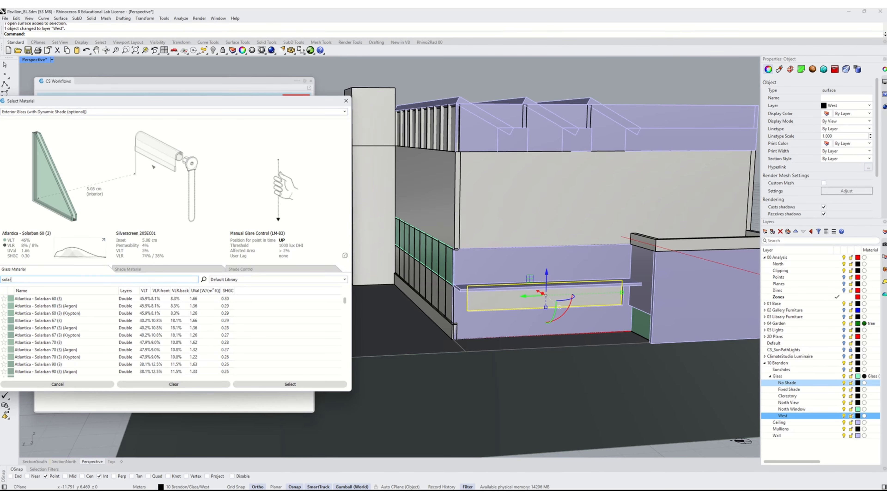
{"action": "type", "text": "ban 70"}
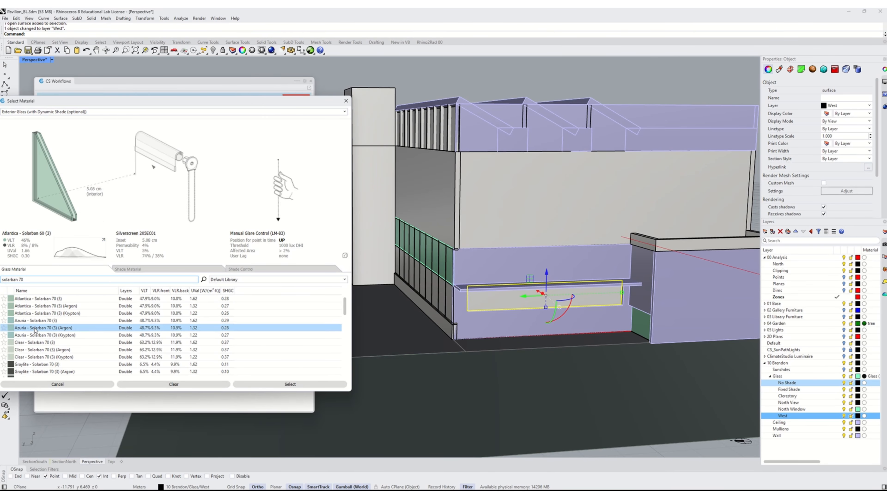
{"action": "left_click", "coordinate": [38, 345]}
{"action": "left_click", "coordinate": [137, 272]}
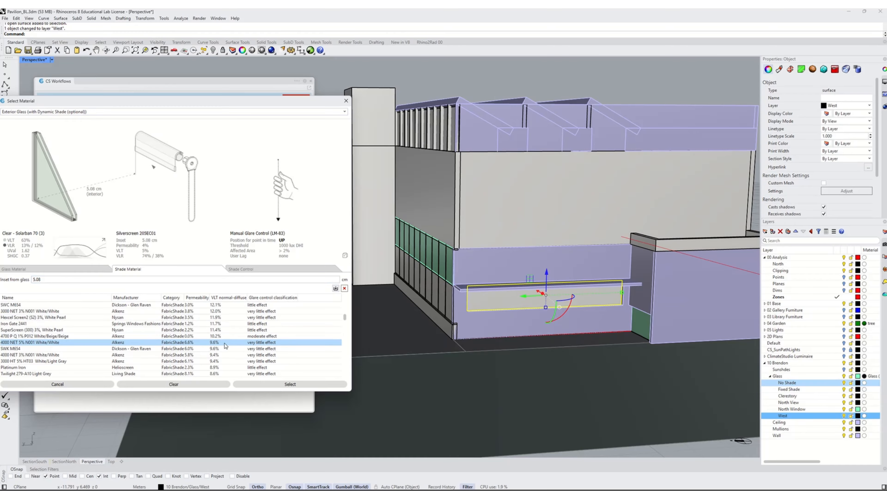
{"action": "left_click", "coordinate": [224, 336]}
{"action": "left_click", "coordinate": [257, 270]}
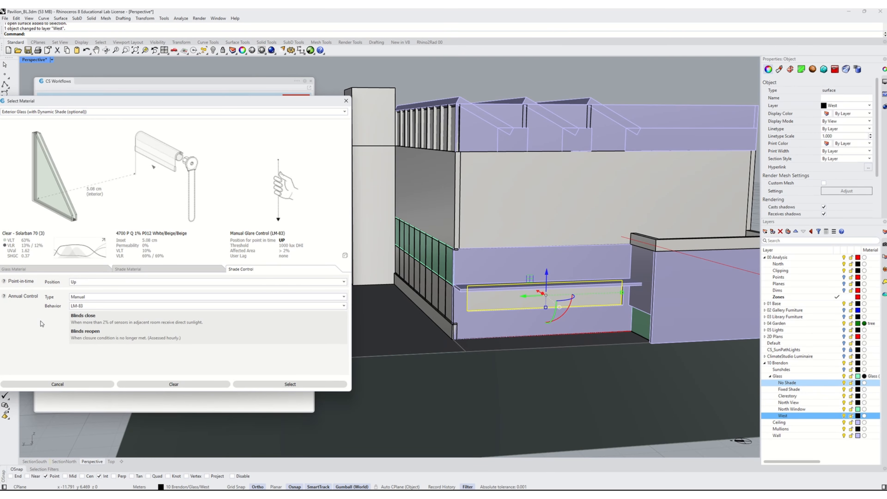
{"action": "left_click", "coordinate": [303, 384]}
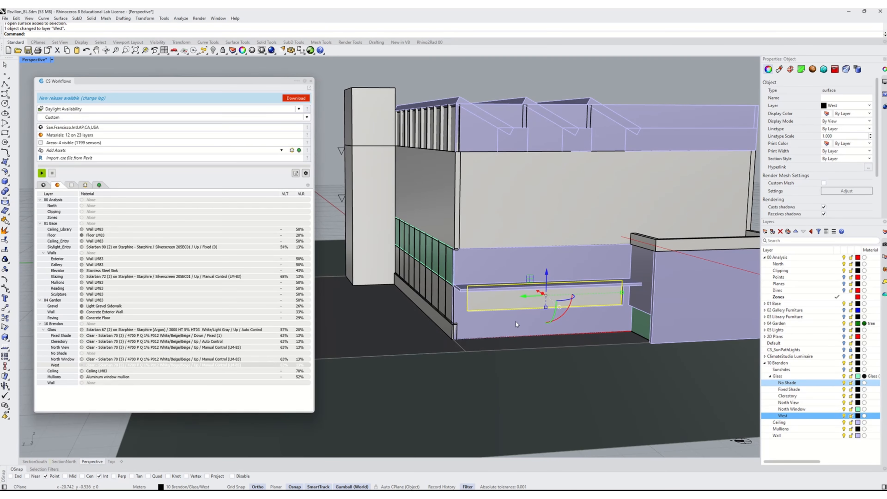
- Enable the clipping plane for the Perspective view and turn on the Library Furniture layer
{"action": "right_click_drag", "start_coordinate": [516, 322], "coordinate": [590, 327]}
{"action": "left_click", "coordinate": [597, 299]}
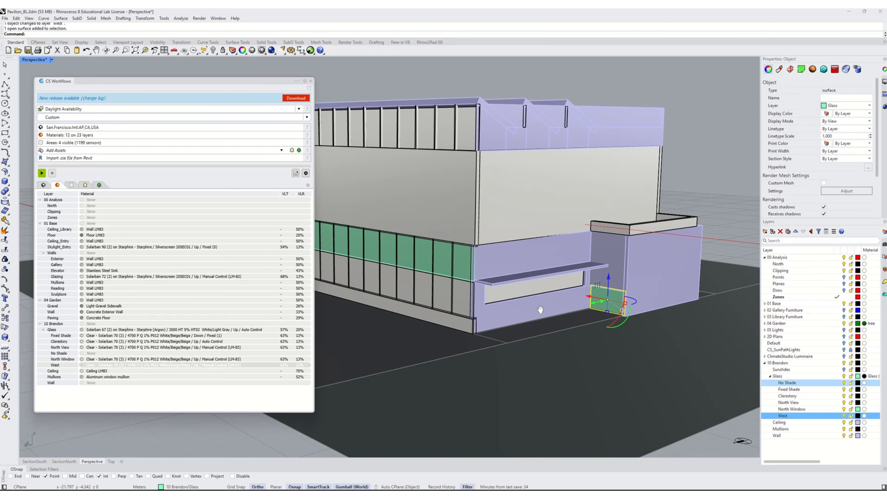
{"action": "right_click_drag", "start_coordinate": [539, 309], "coordinate": [510, 319]}
{"action": "scroll", "coordinate": [627, 322], "scroll_direction": "down", "scroll_amount": 5}
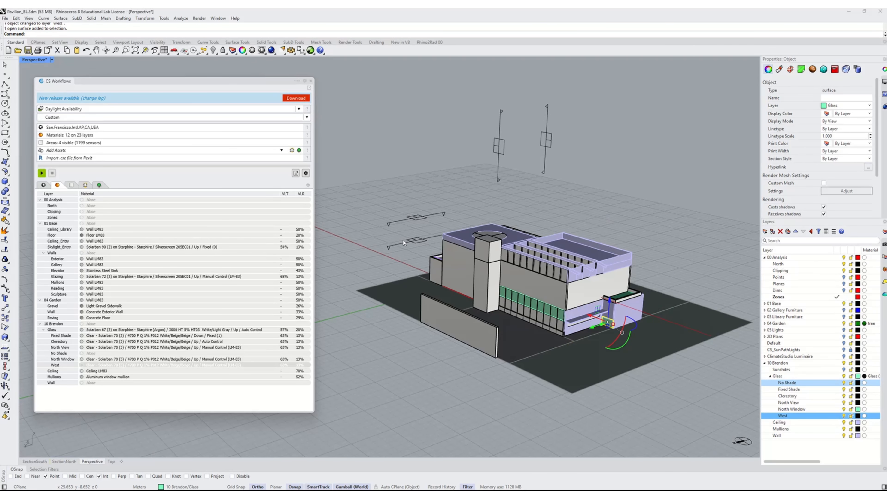
{"action": "left_click", "coordinate": [414, 241]}
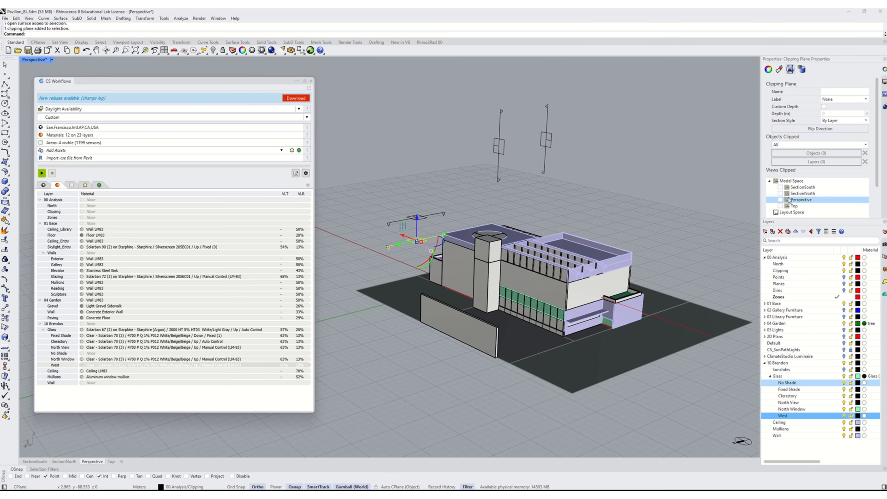
{"action": "left_click", "coordinate": [780, 200]}
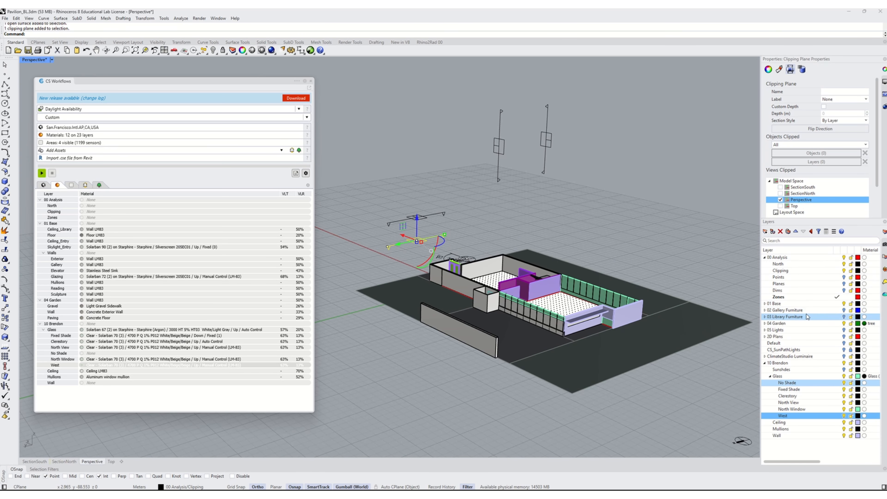
{"action": "left_click", "coordinate": [843, 316]}
- Inspect the ground-floor library glazing from inside the clipped view
{"action": "right_click_drag", "start_coordinate": [647, 254], "coordinate": [601, 373]}
{"action": "scroll", "coordinate": [600, 371], "scroll_direction": "up", "scroll_amount": 5}
{"action": "right_click_drag", "start_coordinate": [540, 348], "coordinate": [532, 295]}
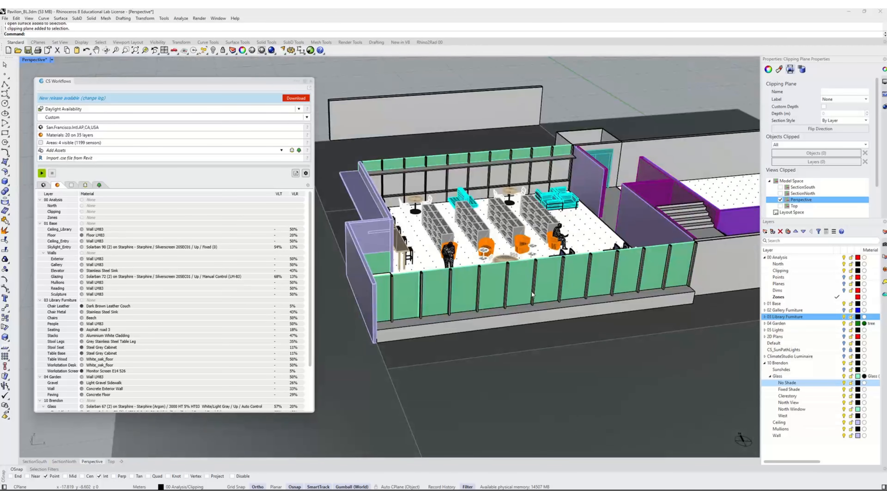
{"action": "left_click", "coordinate": [518, 281]}
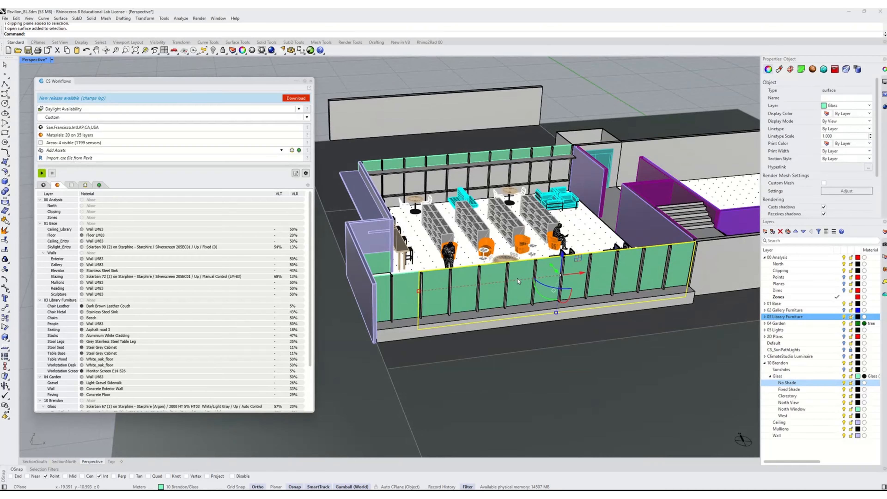
{"action": "left_click", "coordinate": [413, 305]}
{"action": "right_click_drag", "start_coordinate": [435, 328], "coordinate": [437, 293]}
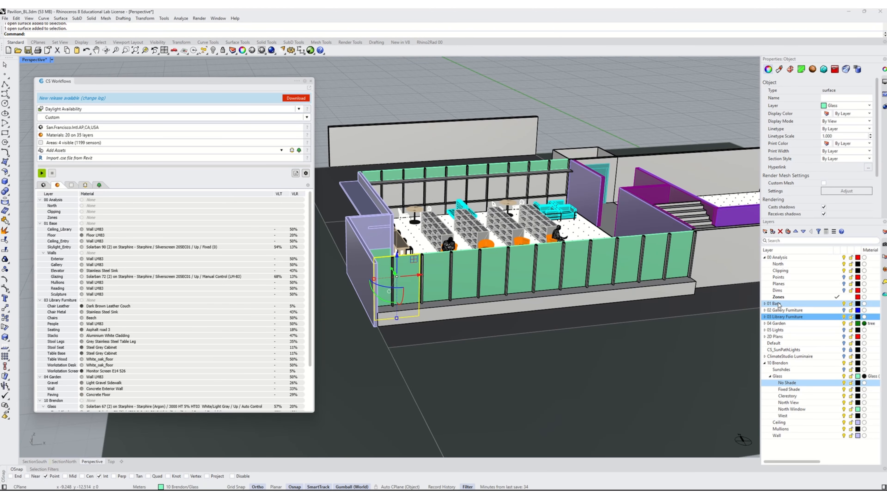
{"action": "scroll", "coordinate": [437, 273], "scroll_direction": "down", "scroll_amount": 5}
- Turn off the Perspective clipping and inspect the library's exterior glazing strip from outside
{"action": "left_click", "coordinate": [734, 228]}
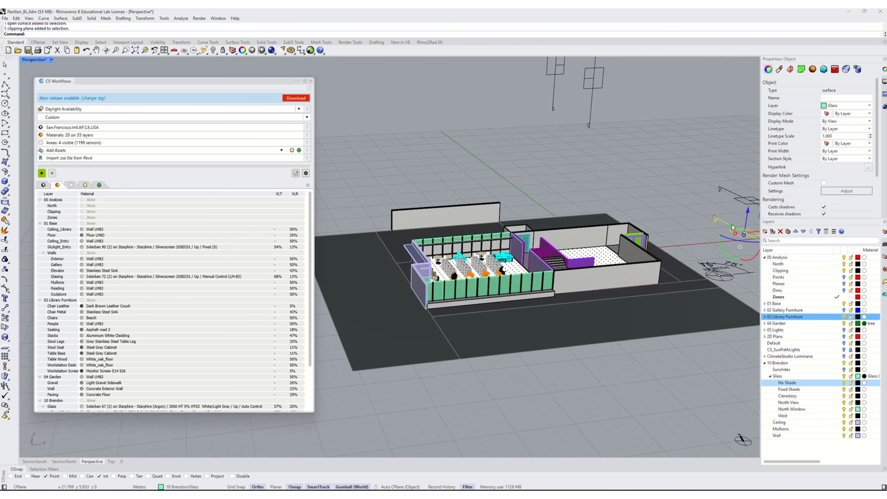
{"action": "left_click", "coordinate": [781, 199]}
{"action": "key", "text": "Escape"}
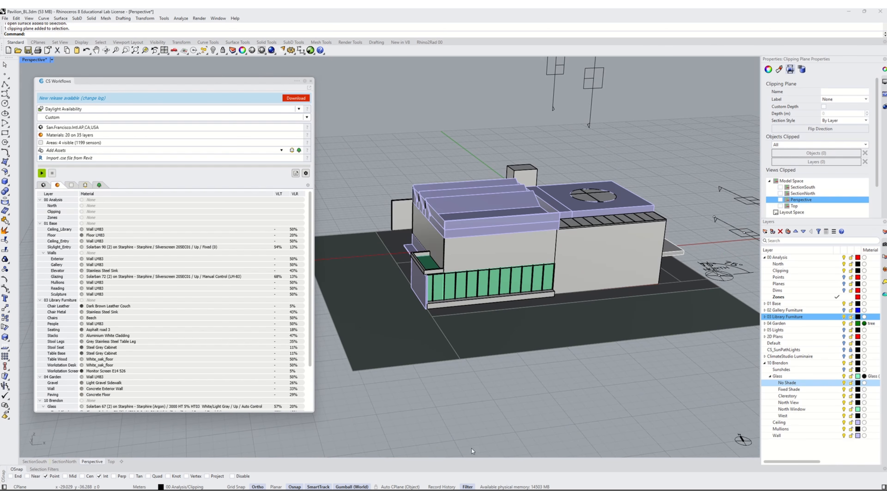
{"action": "scroll", "coordinate": [433, 301], "scroll_direction": "up", "scroll_amount": 8}
{"action": "left_click", "coordinate": [448, 269]}
{"action": "left_click", "coordinate": [487, 261]}
{"action": "right_click_drag", "start_coordinate": [559, 297], "coordinate": [499, 316]}
{"action": "scroll", "coordinate": [530, 310], "scroll_direction": "down", "scroll_amount": 6}
{"action": "scroll", "coordinate": [450, 293], "scroll_direction": "up", "scroll_amount": 7}
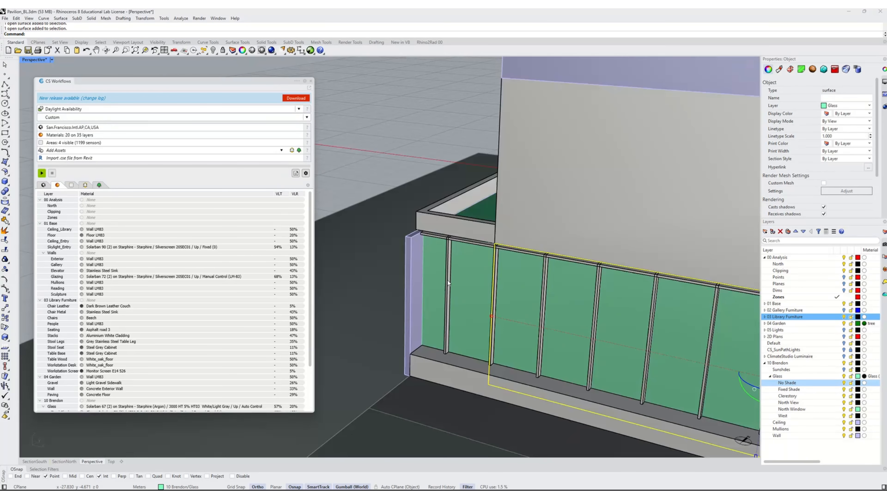
{"action": "right_click_drag", "start_coordinate": [446, 294], "coordinate": [436, 317]}
{"action": "right_click_drag", "start_coordinate": [526, 327], "coordinate": [430, 319], "text": "shift"}
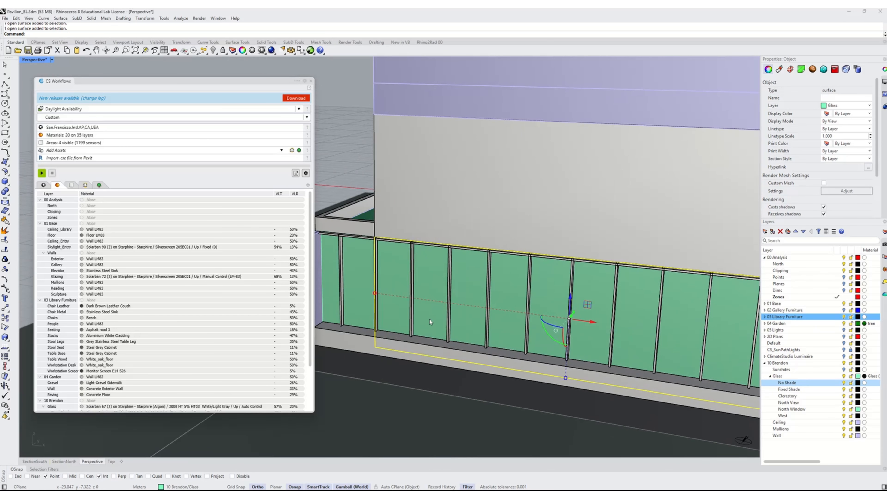
{"action": "scroll", "coordinate": [435, 323], "scroll_direction": "down", "scroll_amount": 5}
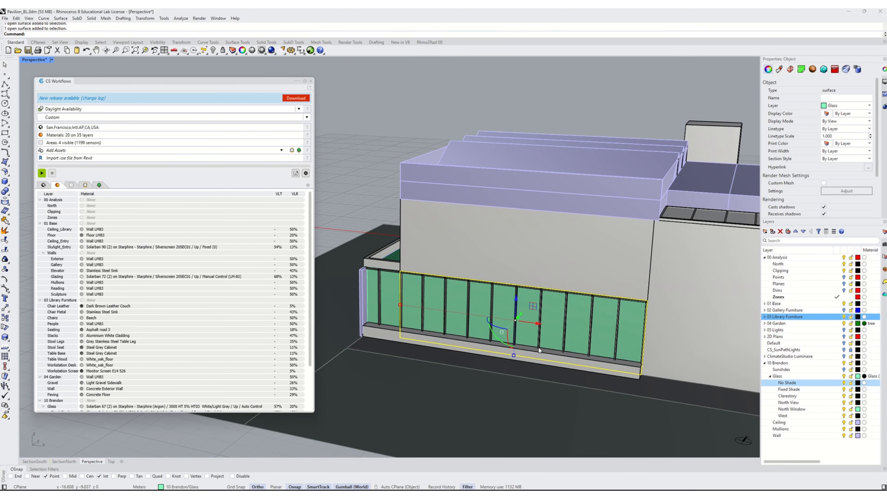
{"action": "right_click_drag", "start_coordinate": [431, 302], "coordinate": [472, 310]}
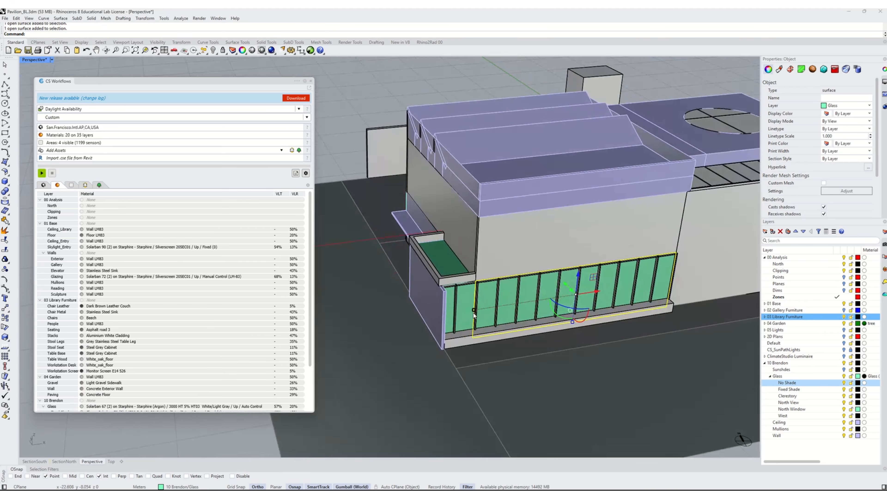
{"action": "scroll", "coordinate": [473, 310], "scroll_direction": "up", "scroll_amount": 4}
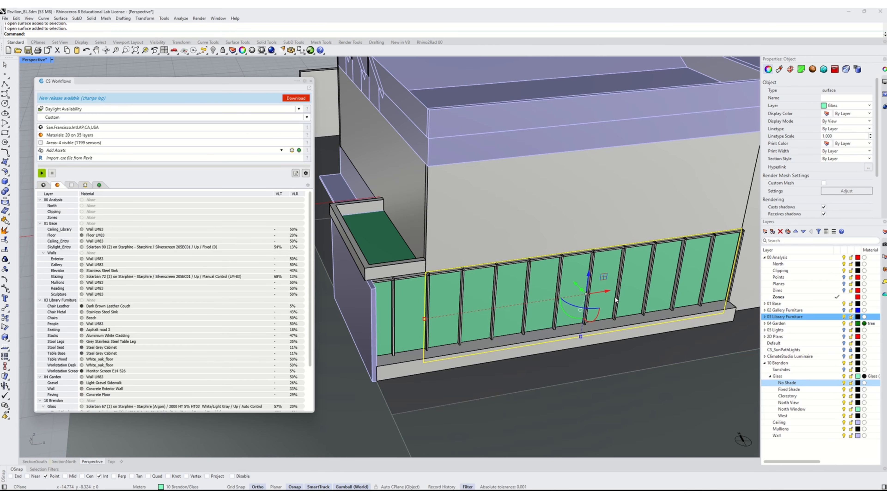
{"action": "scroll", "coordinate": [463, 344], "scroll_direction": "down", "scroll_amount": 5}
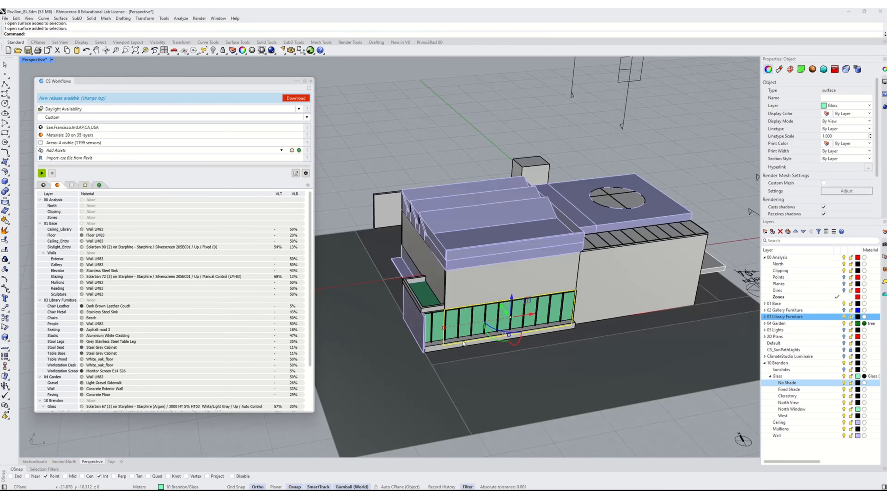
- Re-enable the clipping plane in the Perspective view and turn on the Sunshades layer
{"action": "left_click", "coordinate": [749, 210]}
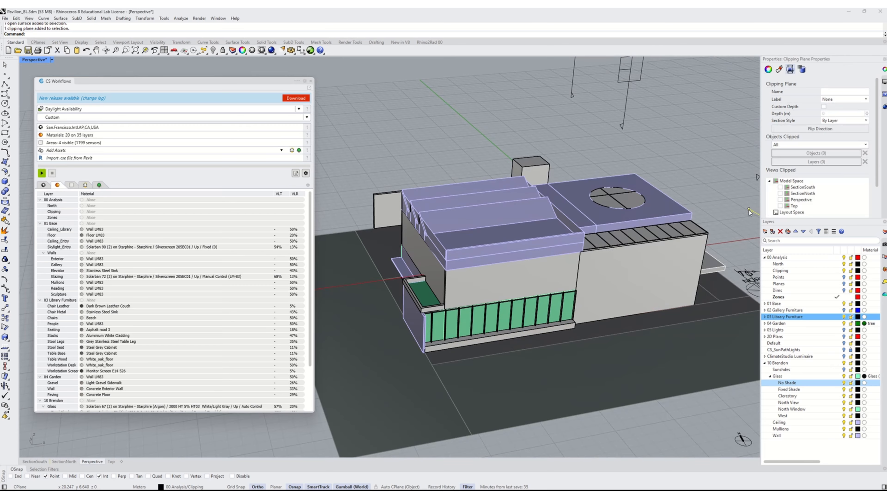
{"action": "left_click", "coordinate": [780, 200]}
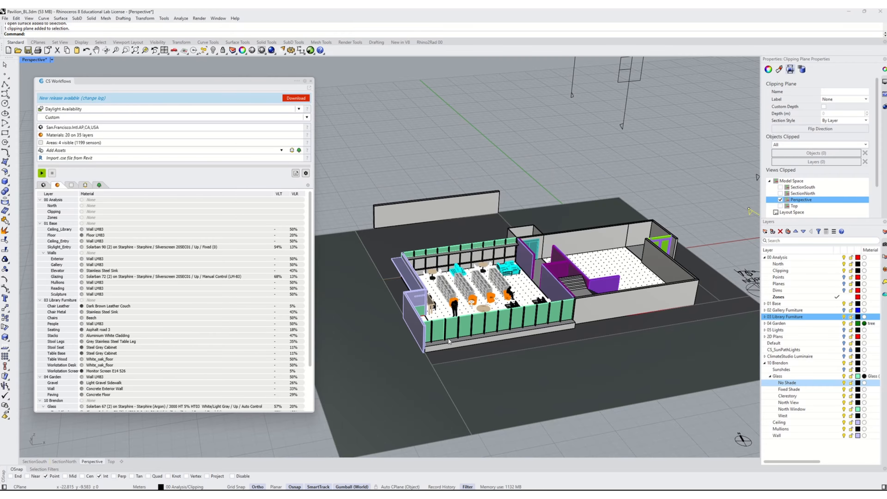
{"action": "scroll", "coordinate": [530, 301], "scroll_direction": "up", "scroll_amount": 5}
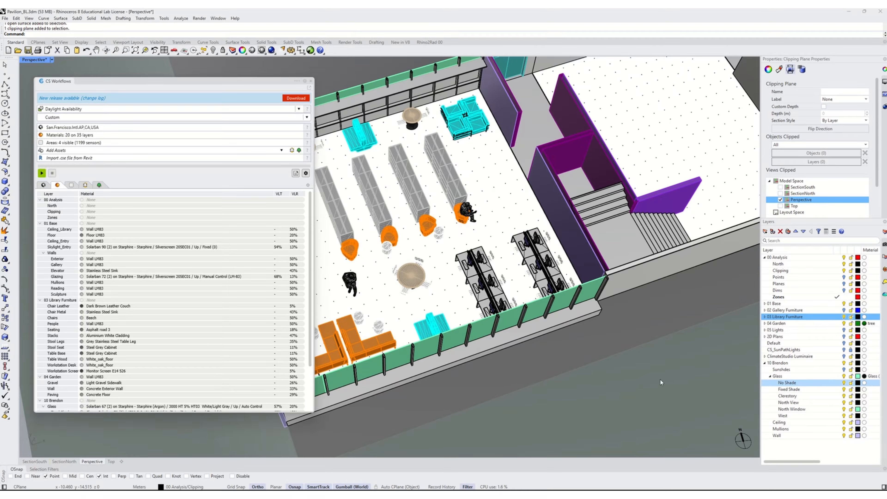
{"action": "left_click", "coordinate": [812, 397], "text": "ctrl"}
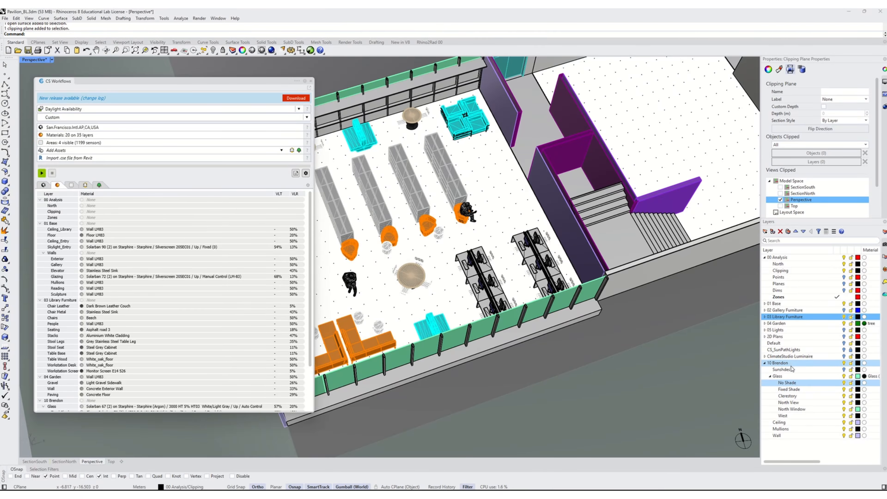
{"action": "left_click", "coordinate": [837, 369]}
- Shorten the long south glazing strip with Scale1D, scaling it from its east end to about mid-length
{"action": "right_click_drag", "start_coordinate": [592, 368], "coordinate": [531, 380]}
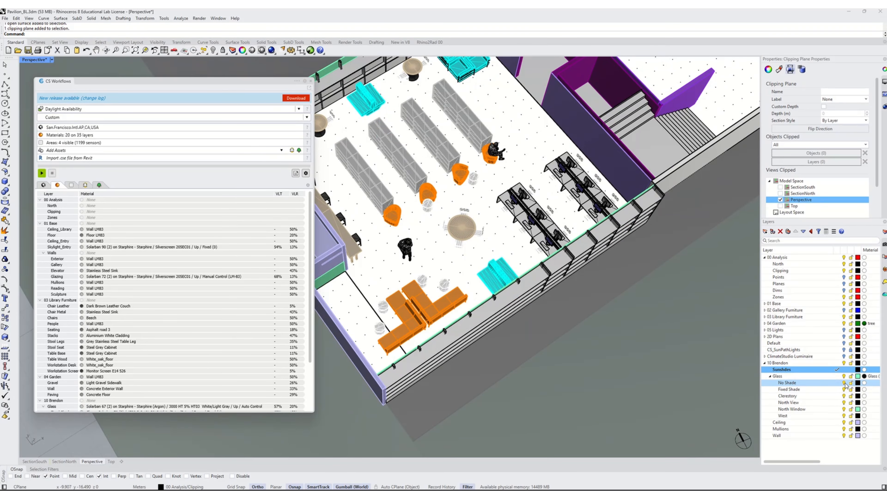
{"action": "right_click_drag", "start_coordinate": [607, 416], "coordinate": [523, 313]}
{"action": "left_click", "coordinate": [523, 313]}
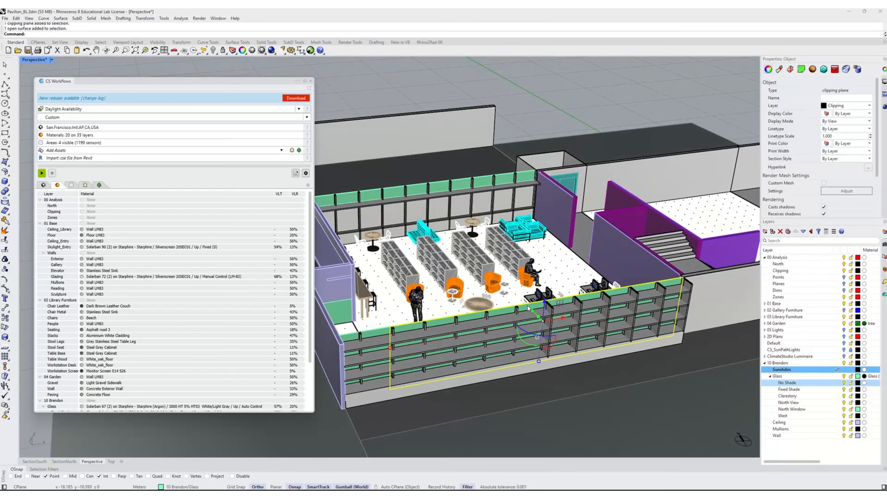
{"action": "type", "text": "Scal1"}
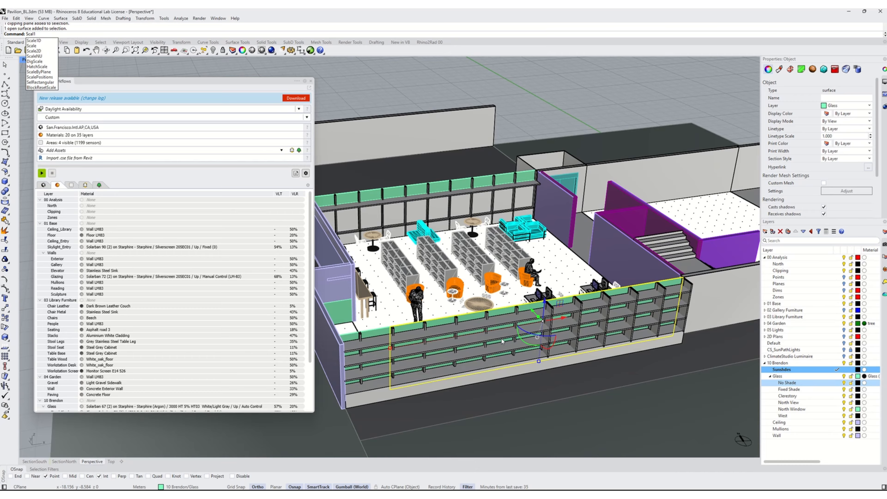
{"action": "key", "text": "Return"}
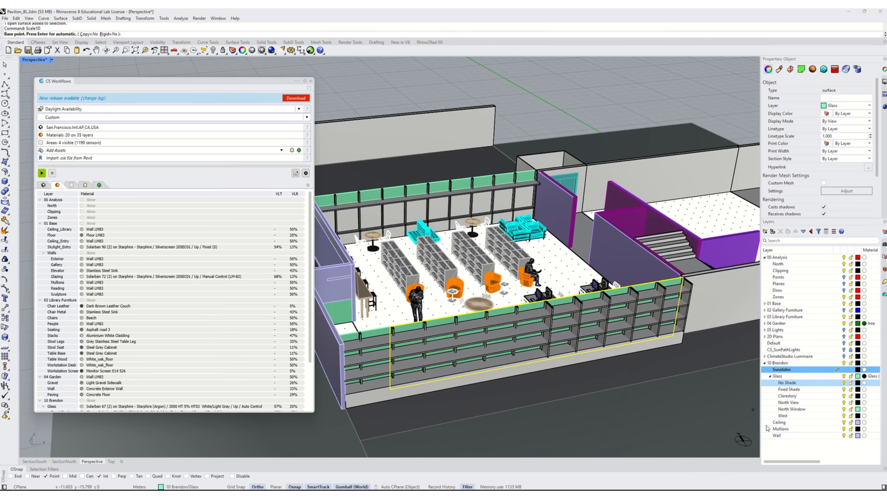
{"action": "left_click", "coordinate": [673, 336]}
{"action": "left_click", "coordinate": [391, 389]}
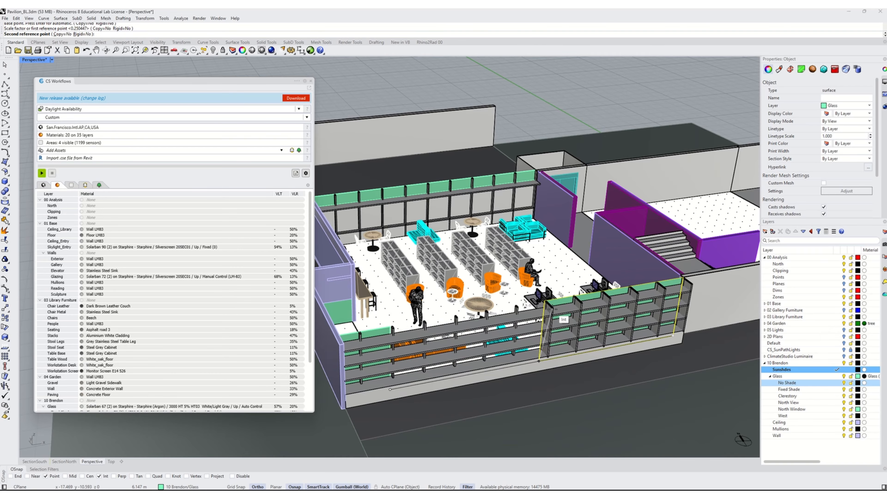
{"action": "left_click", "coordinate": [545, 309]}
- Stretch the western glazing panel with Scale1D so it extends along the south facade toward the shortened strip
{"action": "left_click", "coordinate": [381, 336]}
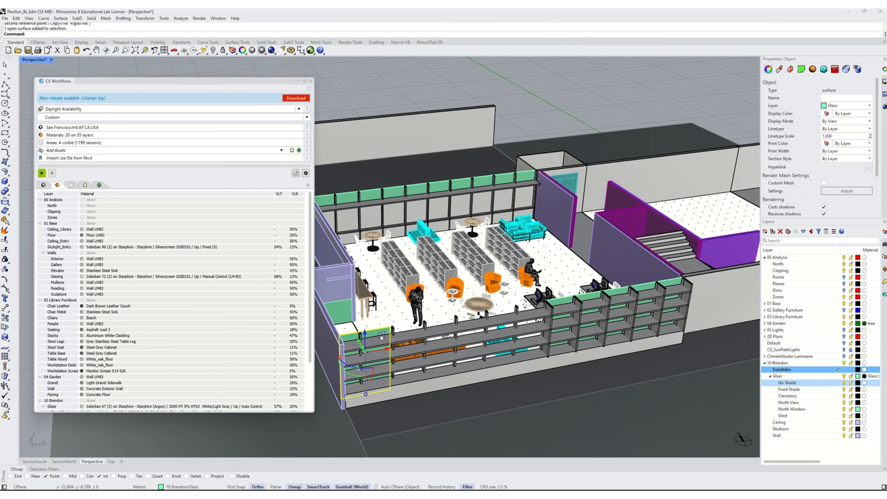
{"action": "key", "text": "Return"}
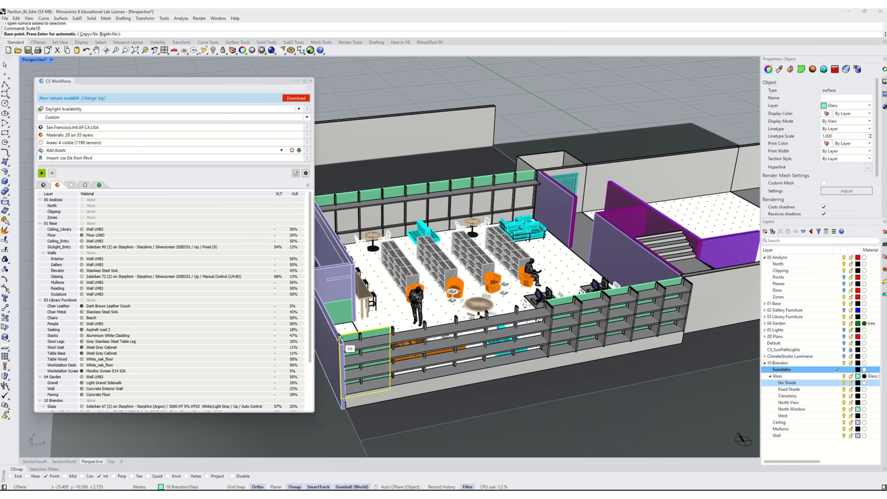
{"action": "left_click", "coordinate": [390, 329]}
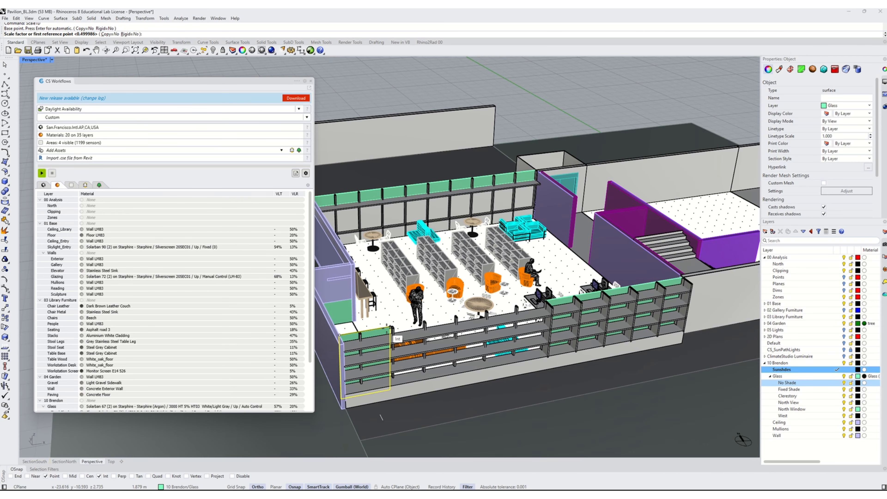
{"action": "scroll", "coordinate": [391, 330], "scroll_direction": "up", "scroll_amount": 3}
{"action": "left_click", "coordinate": [401, 326]}
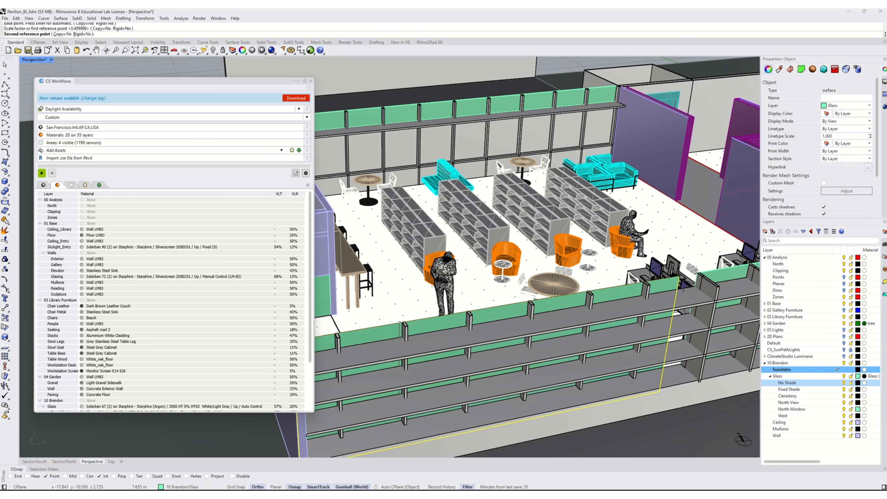
{"action": "left_click", "coordinate": [700, 273]}
{"action": "scroll", "coordinate": [554, 360], "scroll_direction": "down", "scroll_amount": 3}
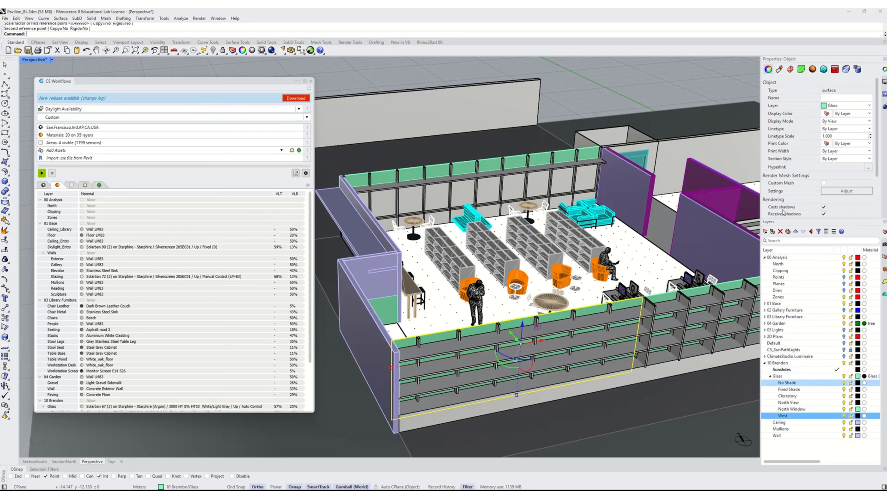
- Create two new glass sublayers named South Lounge and South Workstations
{"action": "left_click", "coordinate": [765, 231]}
{"action": "type", "text": "South"}
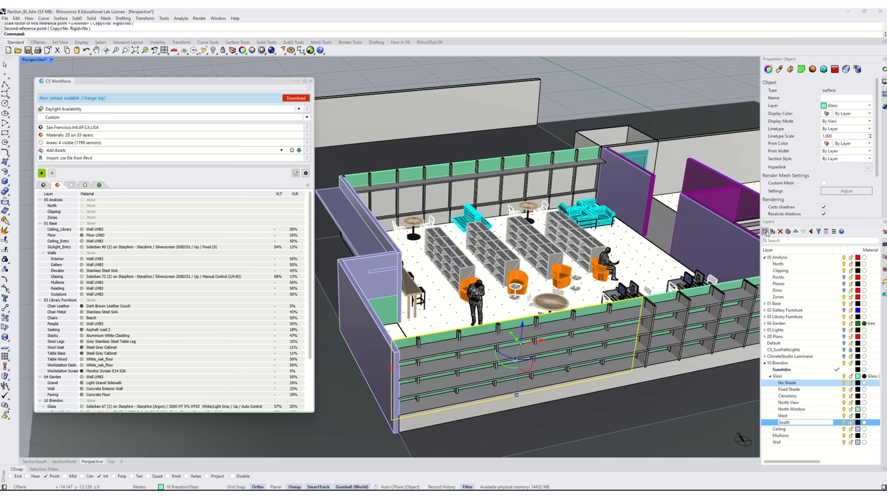
{"action": "type", "text": " Lounge"}
{"action": "key", "text": "Return"}
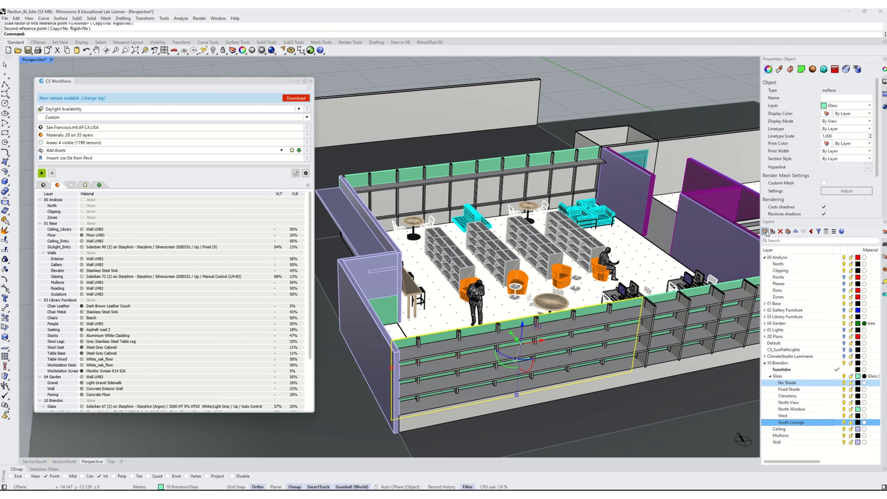
{"action": "left_click", "coordinate": [765, 232]}
{"action": "type", "text": "South Wes"}
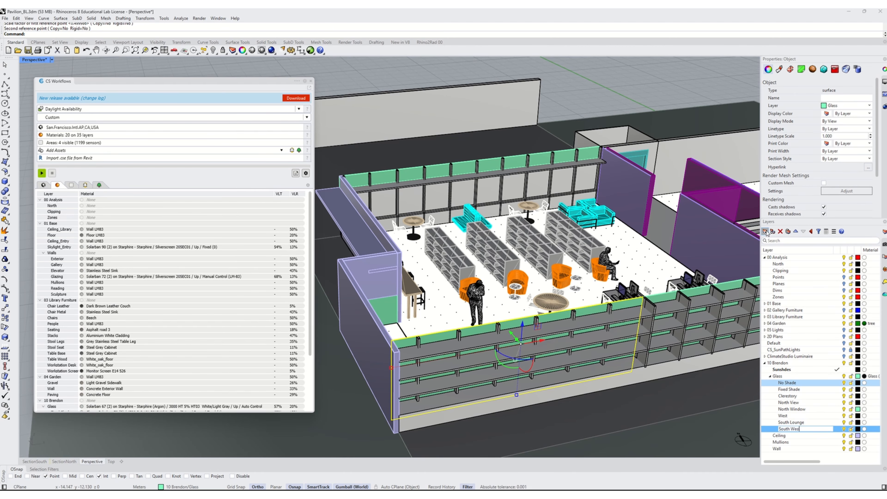
{"action": "type", "text": "kstations"}
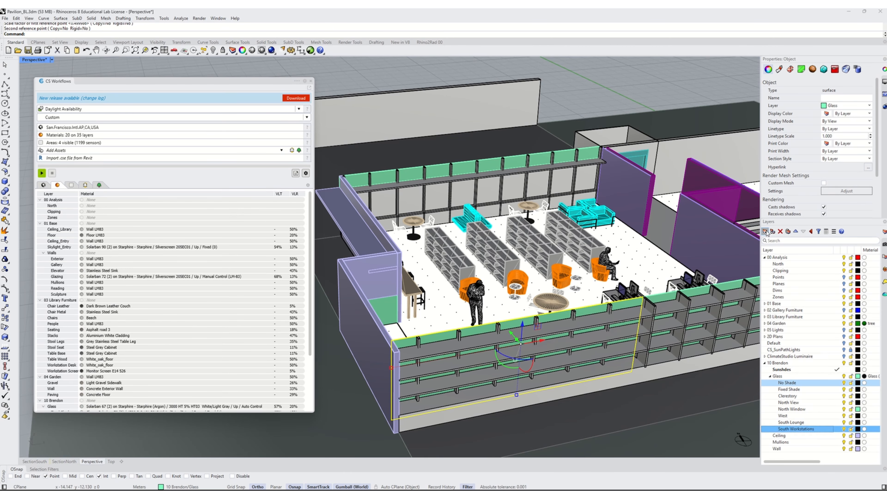
{"action": "key", "text": "Return"}
- Move the eastern south glazing panel onto the South Workstations layer
{"action": "scroll", "coordinate": [624, 338], "scroll_direction": "down", "scroll_amount": 2}
{"action": "scroll", "coordinate": [624, 337], "scroll_direction": "up", "scroll_amount": 2}
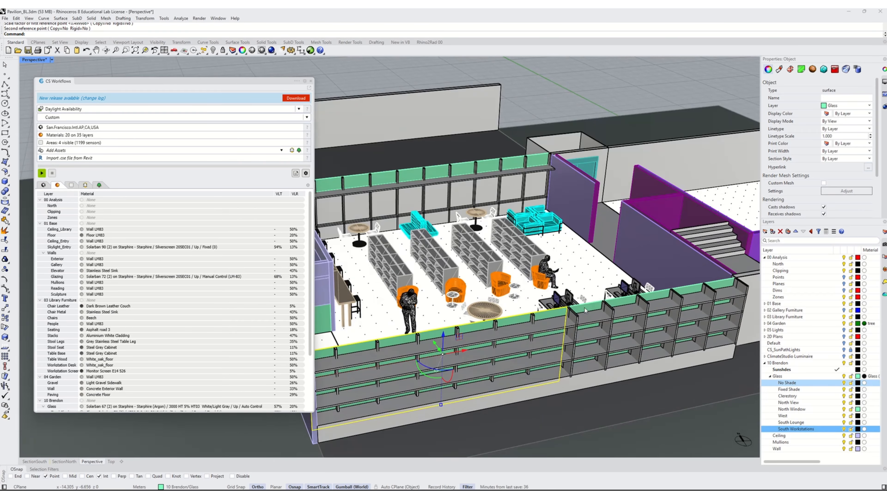
{"action": "left_click", "coordinate": [623, 338]}
{"action": "right_click", "coordinate": [792, 431]}
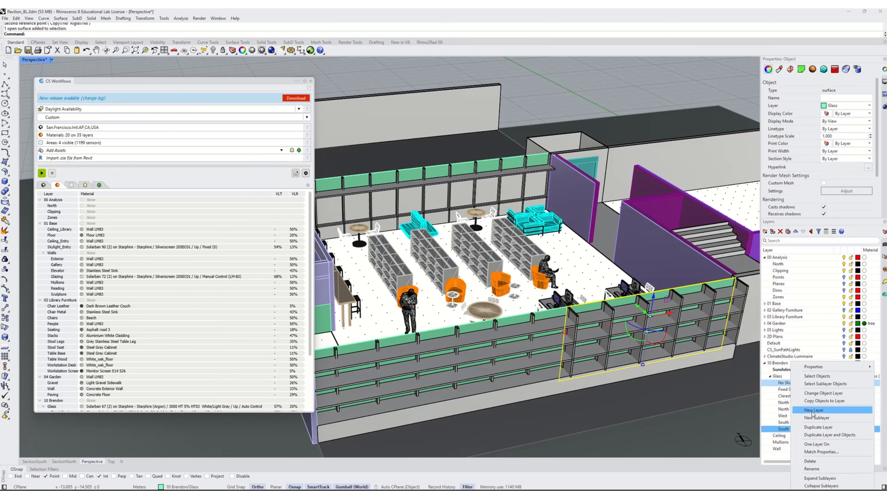
{"action": "left_click", "coordinate": [819, 392]}
- Select the western south glazing surface and move it onto the South Lounge layer
{"action": "left_click", "coordinate": [553, 320]}
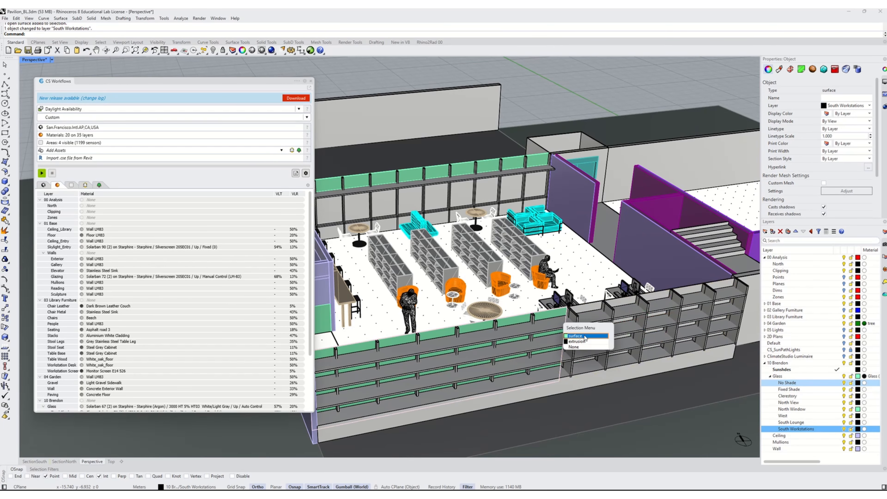
{"action": "left_click", "coordinate": [572, 332]}
{"action": "right_click", "coordinate": [795, 424]}
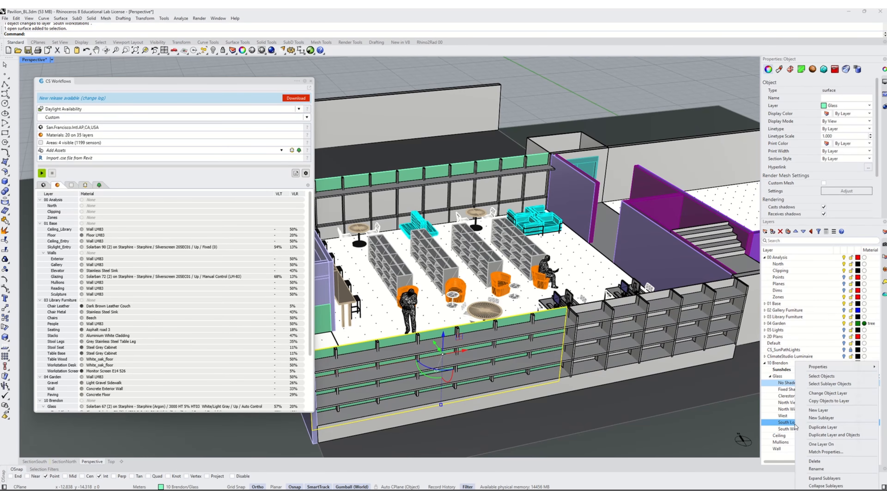
{"action": "left_click", "coordinate": [821, 395]}
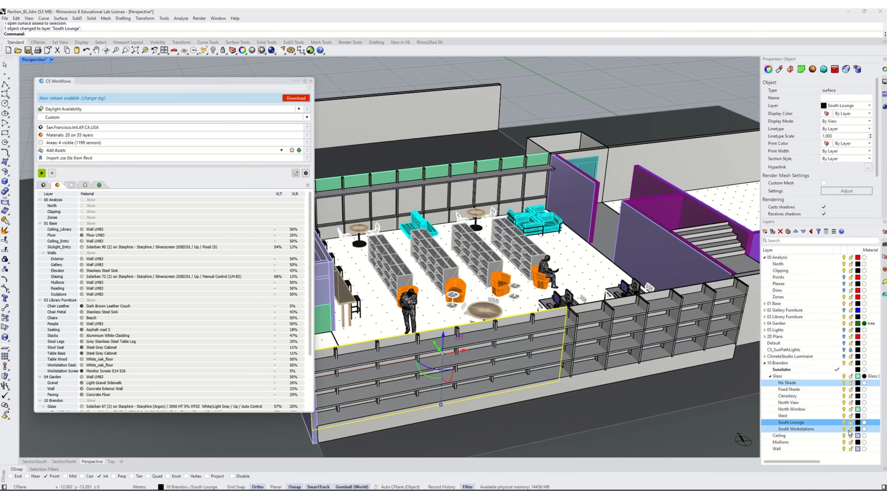
- Change the South Lounge layer colour to Aquamarine
{"action": "left_click", "coordinate": [859, 422]}
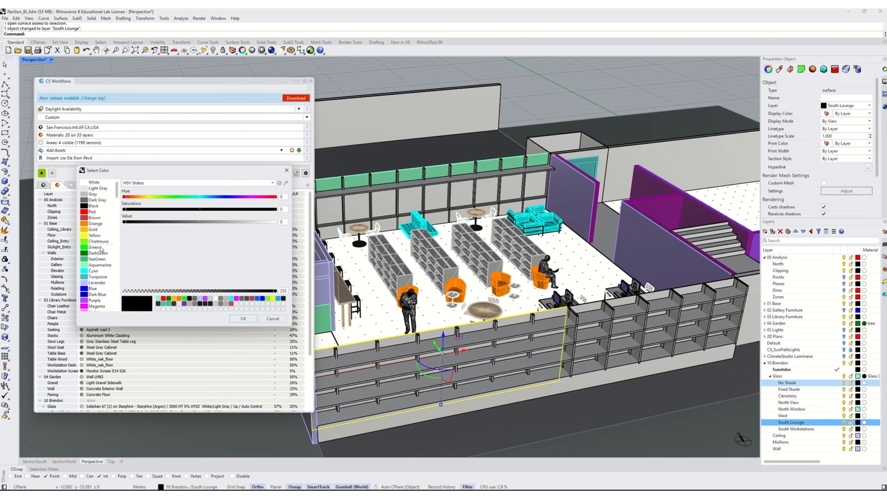
{"action": "left_click", "coordinate": [95, 266]}
{"action": "left_click", "coordinate": [243, 319]}
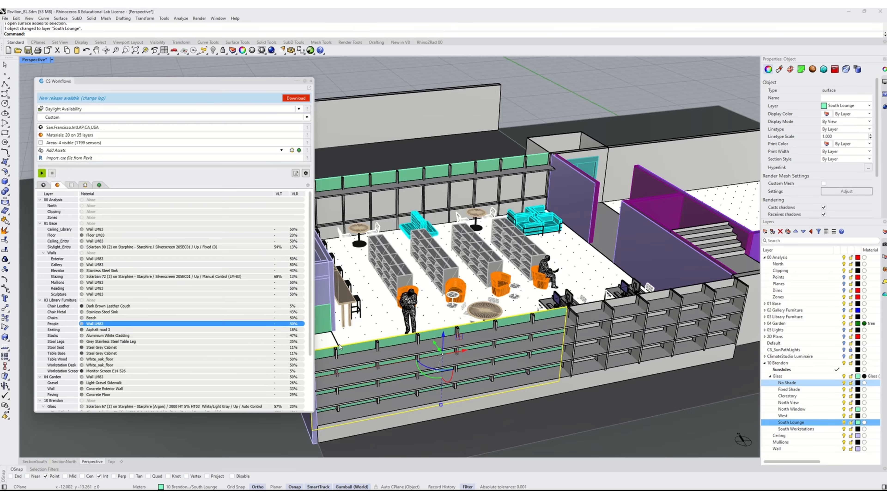
- Orbit and zoom the view to examine the library's south glazing layout
{"action": "scroll", "coordinate": [549, 124], "scroll_direction": "down", "scroll_amount": 3}
{"action": "left_click", "coordinate": [550, 124]}
{"action": "scroll", "coordinate": [538, 328], "scroll_direction": "down", "scroll_amount": 1}
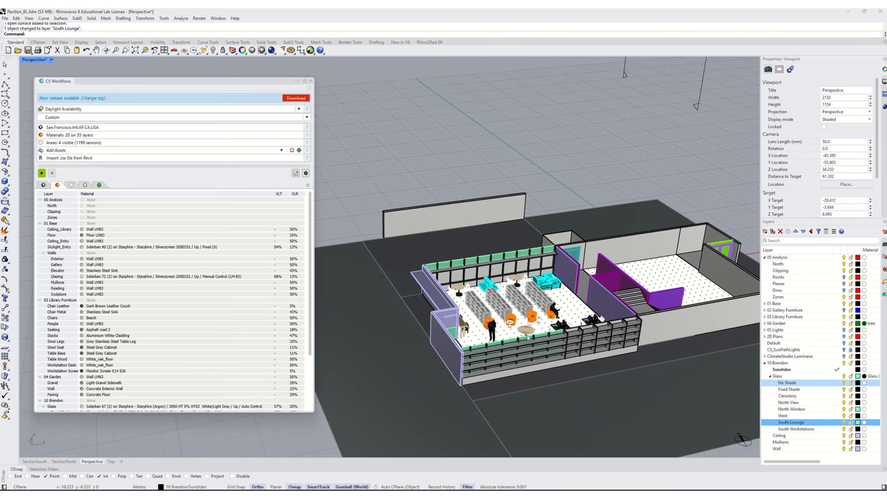
{"action": "right_click_drag", "start_coordinate": [536, 330], "coordinate": [548, 342]}
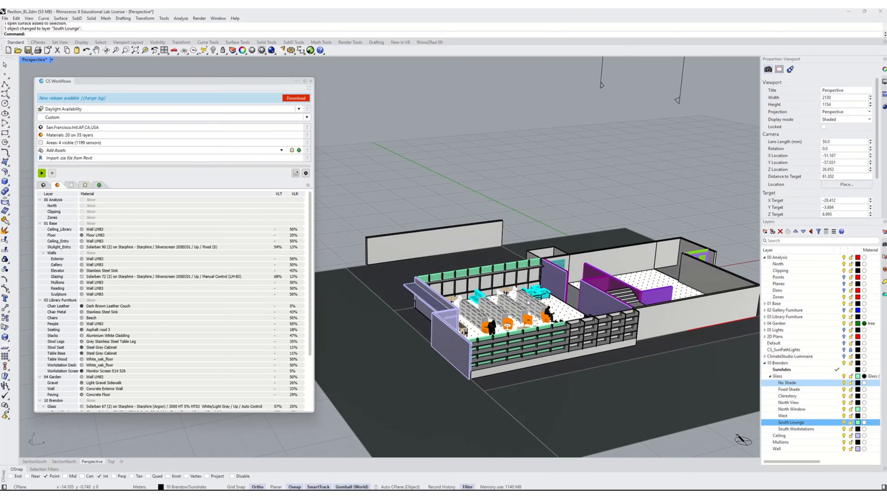
{"action": "scroll", "coordinate": [559, 312], "scroll_direction": "up", "scroll_amount": 4}
{"action": "mouse_move", "coordinate": [489, 337]}
{"action": "right_mouse_down"}
{"action": "mouse_move", "coordinate": [580, 319]}
{"action": "mouse_move", "coordinate": [493, 326]}
{"action": "right_mouse_up"}
{"action": "scroll", "coordinate": [530, 361], "scroll_direction": "down", "scroll_amount": 4}
{"action": "right_click_drag", "start_coordinate": [530, 360], "coordinate": [527, 382]}
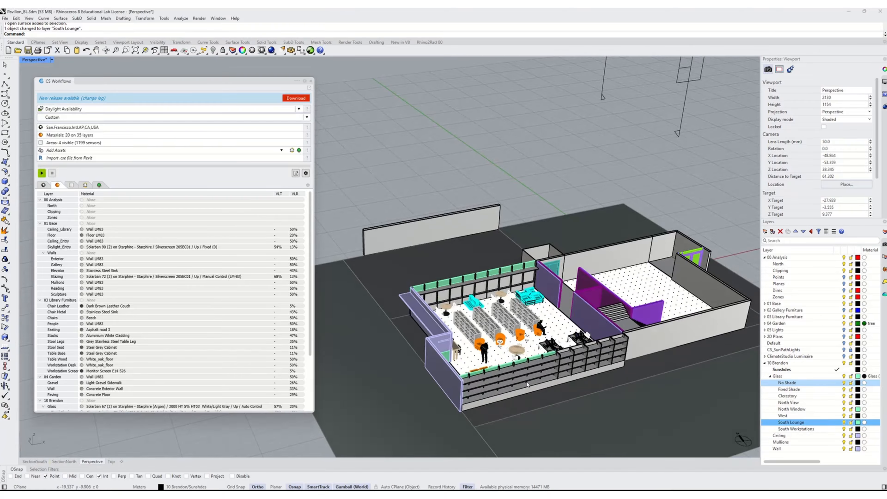
{"action": "scroll", "coordinate": [588, 348], "scroll_direction": "up", "scroll_amount": 4}
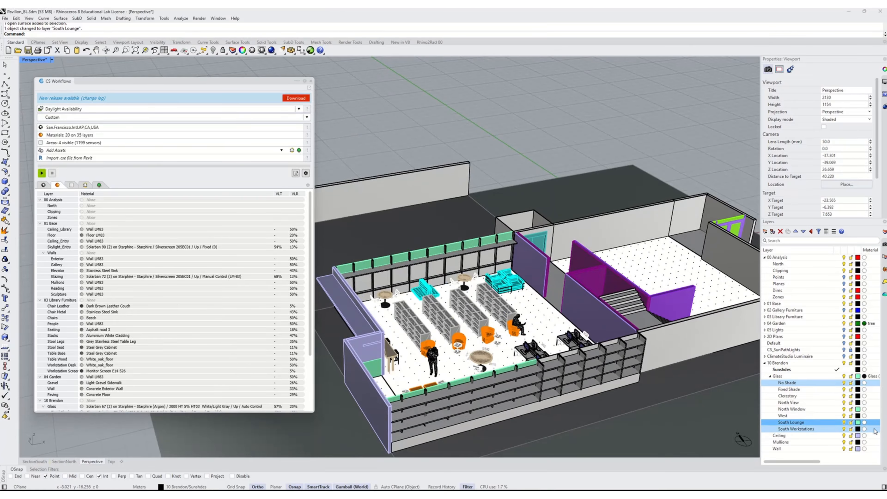
- Open the material for the South Lounge and South Workstations layers, choosing Exterior Glass with Dynamic Shade and Clear - Solarban 70 (3) glass
{"action": "left_click", "coordinate": [206, 365]}
{"action": "scroll", "coordinate": [206, 367], "scroll_direction": "down", "scroll_amount": 4}
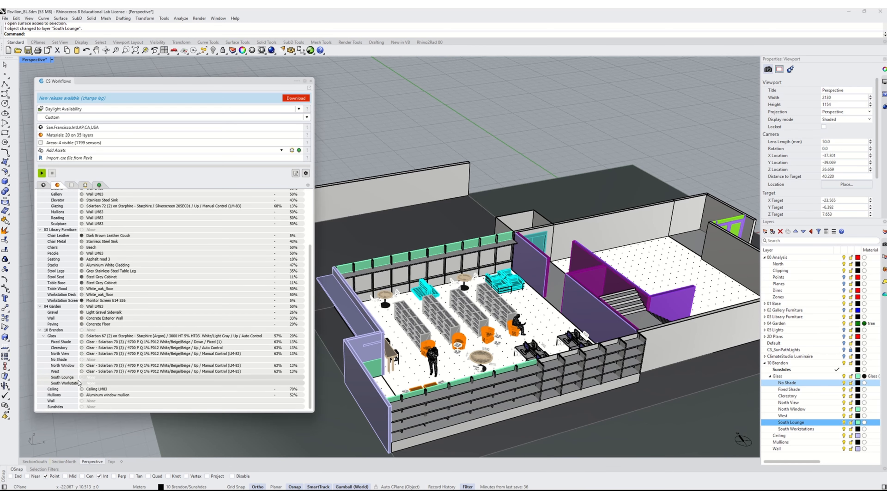
{"action": "double_click", "coordinate": [79, 382]}
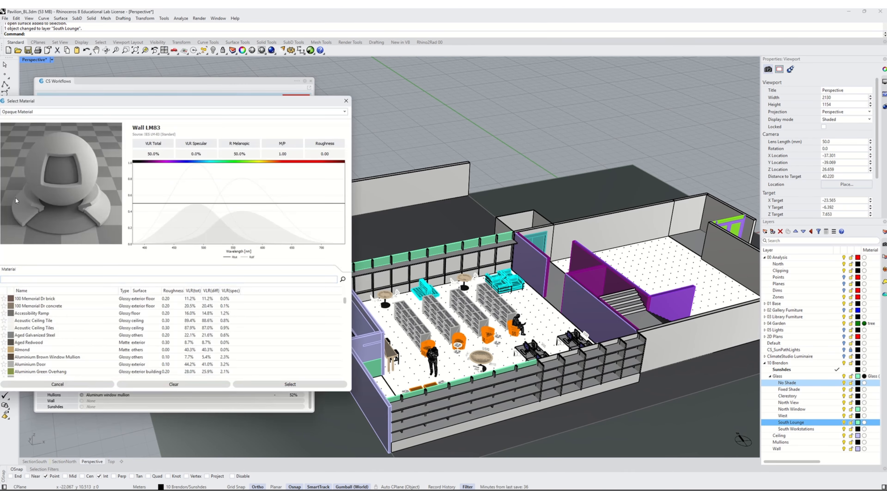
{"action": "left_click", "coordinate": [25, 112]}
{"action": "left_click", "coordinate": [16, 134]}
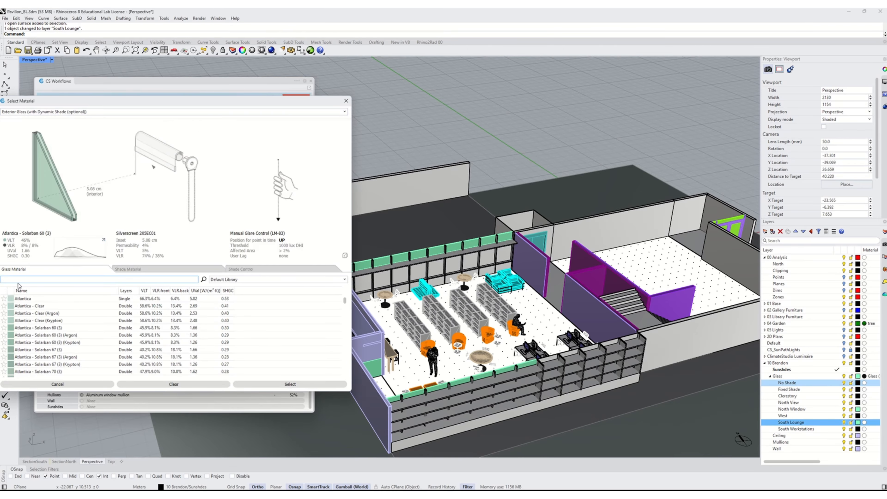
{"action": "type", "text": "solarban"}
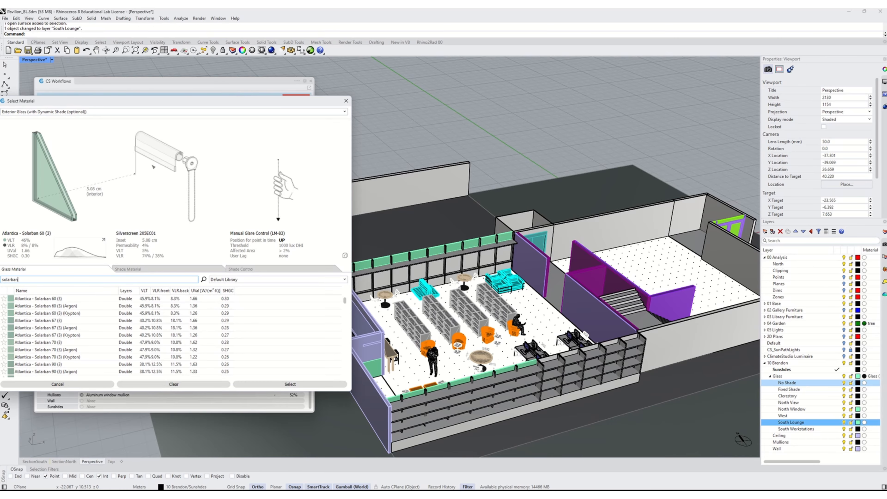
{"action": "type", "text": " 70"}
{"action": "left_click", "coordinate": [64, 342]}
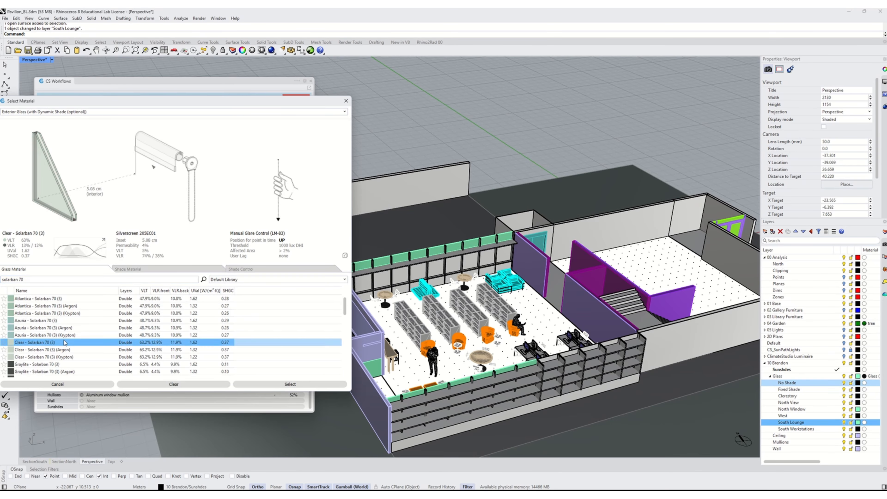
- Set the shade material to 4700 P Q 1% P012 White/Beige/Beige with Automated annual shade control and apply it
{"action": "left_click", "coordinate": [135, 272]}
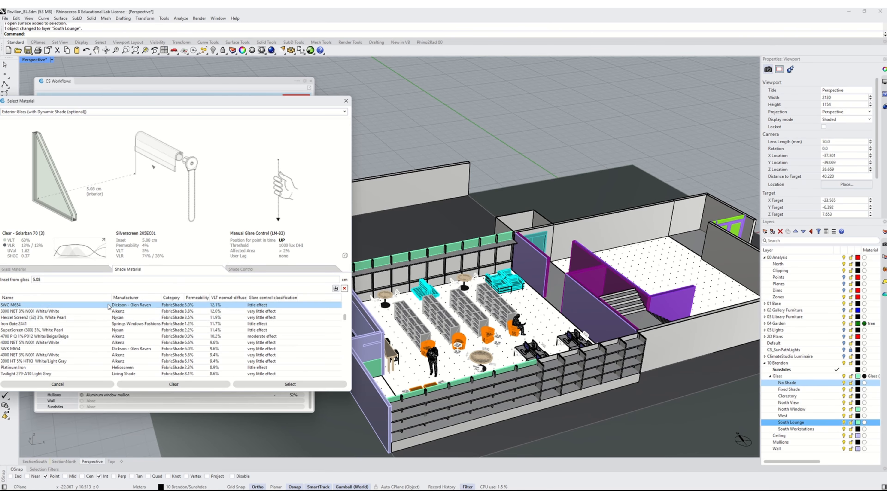
{"action": "left_click", "coordinate": [224, 336]}
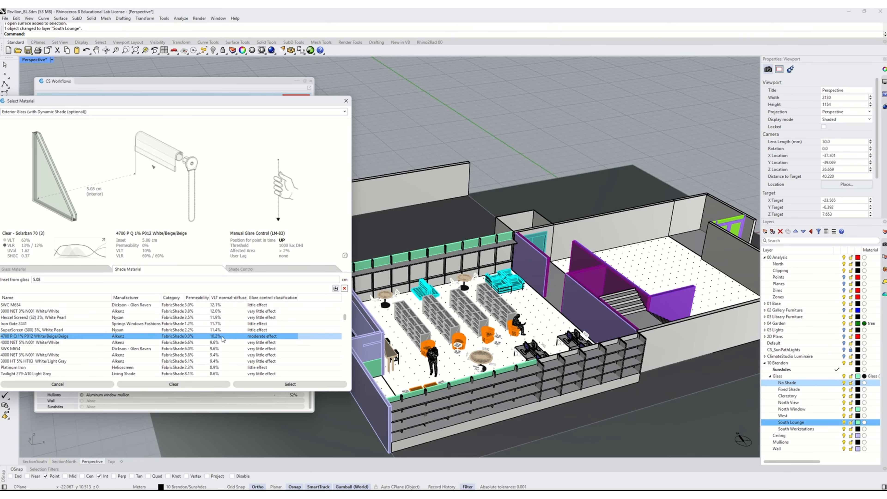
{"action": "left_click", "coordinate": [259, 270]}
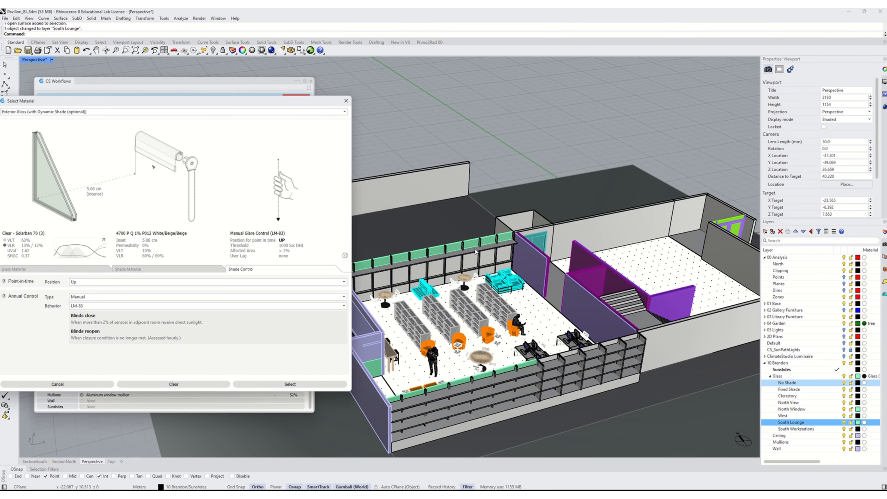
{"action": "left_click", "coordinate": [85, 297]}
{"action": "left_click", "coordinate": [98, 321]}
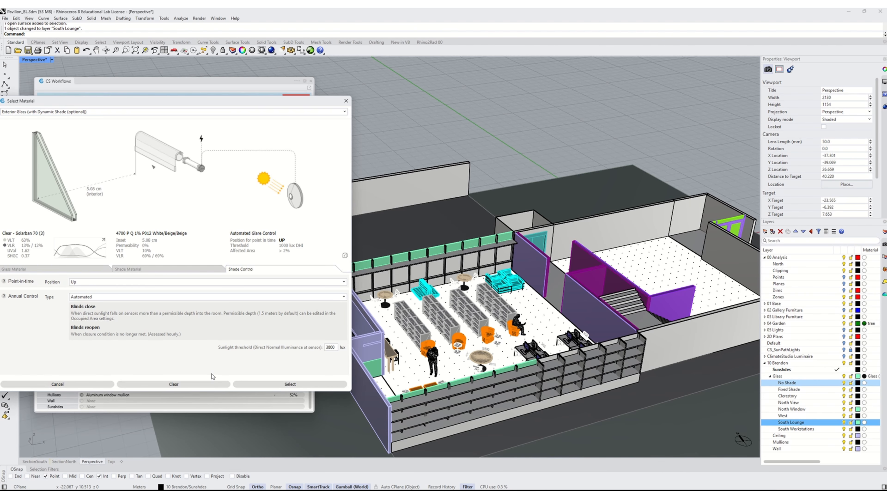
{"action": "left_click", "coordinate": [244, 384]}
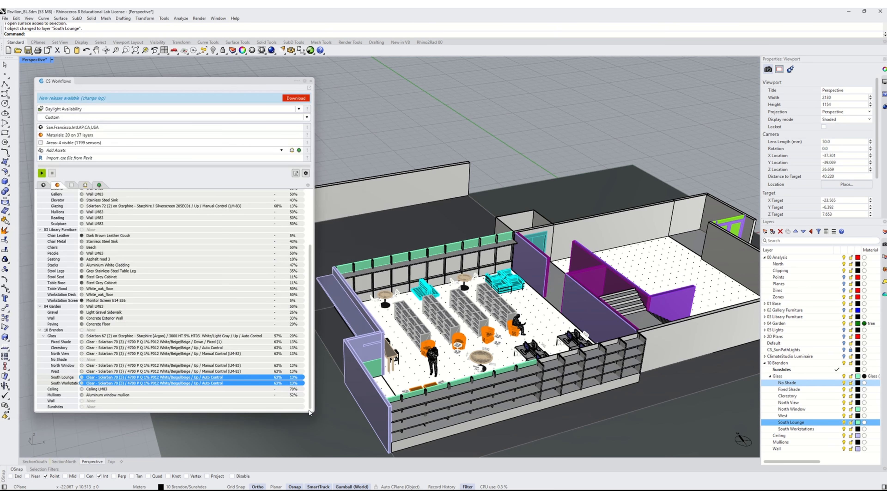
- Inspect the material assignments of the glazing, wall and mullion layers, and examine the model view
{"action": "left_click", "coordinate": [132, 365]}
{"action": "left_click", "coordinate": [192, 323]}
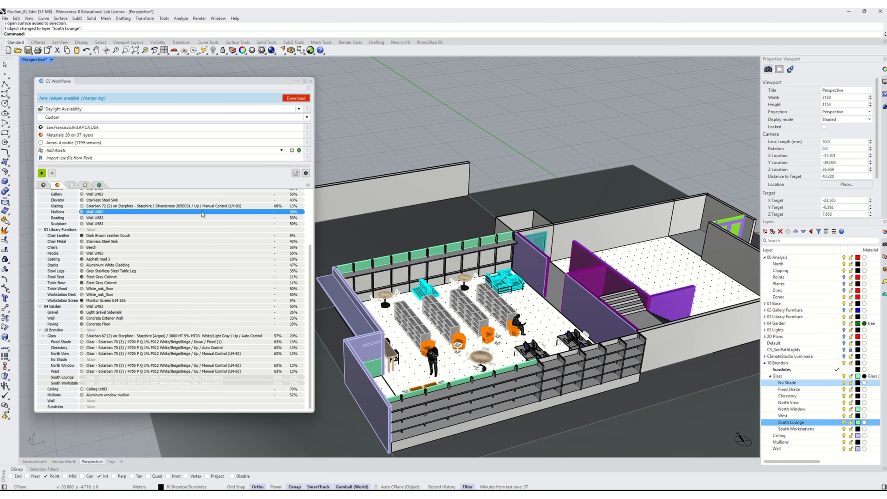
{"action": "left_click", "coordinate": [153, 347]}
{"action": "left_click", "coordinate": [160, 359]}
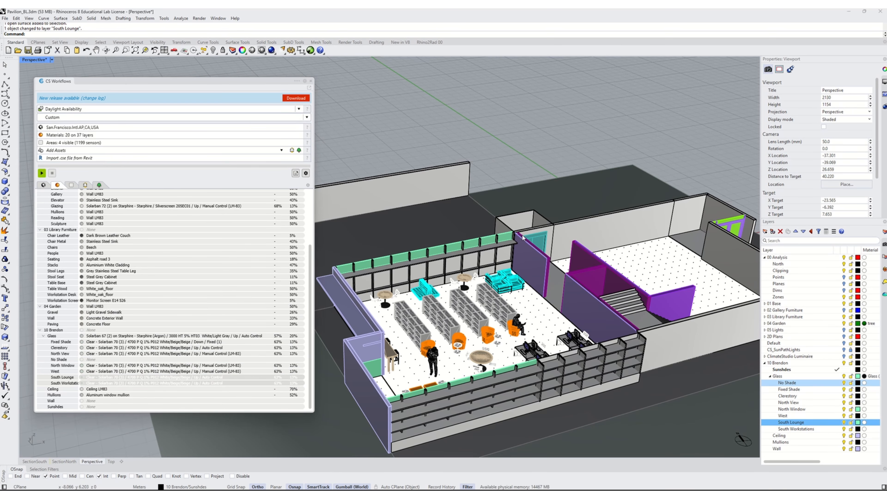
{"action": "left_click", "coordinate": [184, 336]}
{"action": "scroll", "coordinate": [412, 334], "scroll_direction": "down", "scroll_amount": 6}
{"action": "mouse_move", "coordinate": [411, 334]}
{"action": "right_mouse_down"}
{"action": "mouse_move", "coordinate": [464, 317]}
{"action": "mouse_move", "coordinate": [396, 302]}
{"action": "mouse_move", "coordinate": [389, 327]}
{"action": "mouse_move", "coordinate": [408, 340]}
{"action": "right_mouse_up"}
{"action": "scroll", "coordinate": [428, 305], "scroll_direction": "up", "scroll_amount": 2}
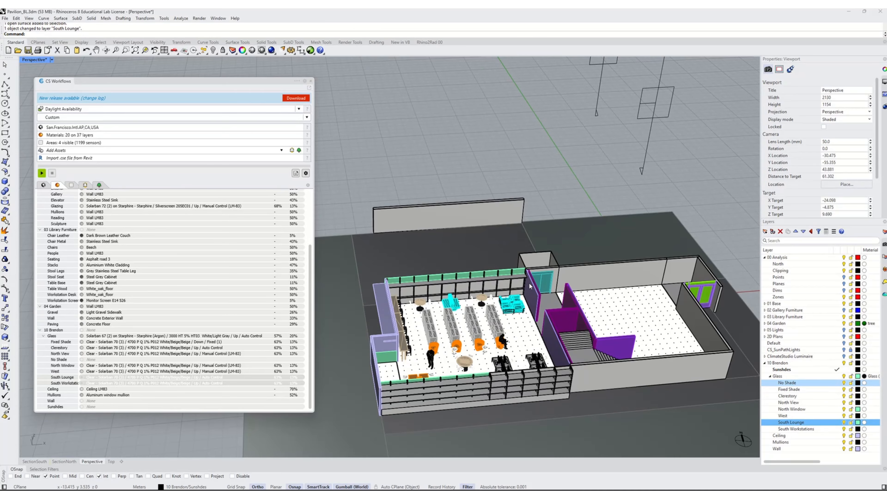
- Hide the 03 Library Furniture layer so the furniture is excluded from the analysis
{"action": "left_click", "coordinate": [794, 317]}
{"action": "left_click", "coordinate": [844, 317]}
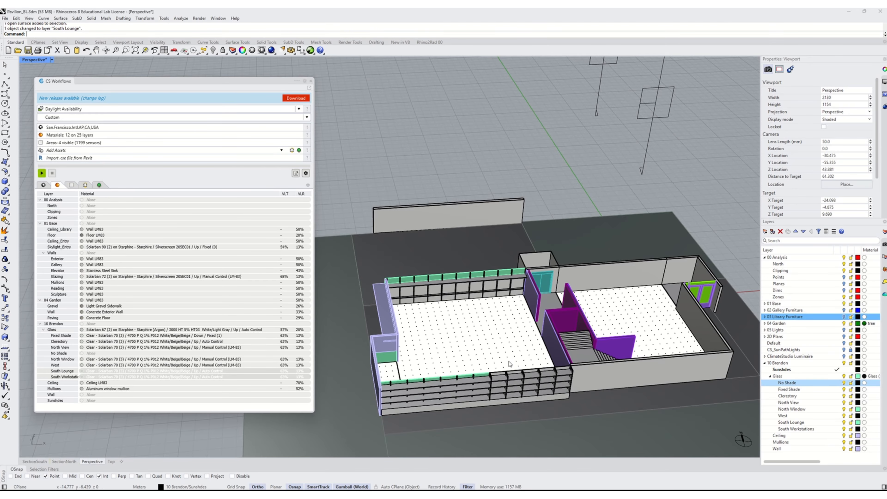
{"action": "scroll", "coordinate": [510, 364], "scroll_direction": "down", "scroll_amount": 4}
{"action": "scroll", "coordinate": [545, 356], "scroll_direction": "up", "scroll_amount": 1}
{"action": "scroll", "coordinate": [555, 357], "scroll_direction": "up", "scroll_amount": 2}
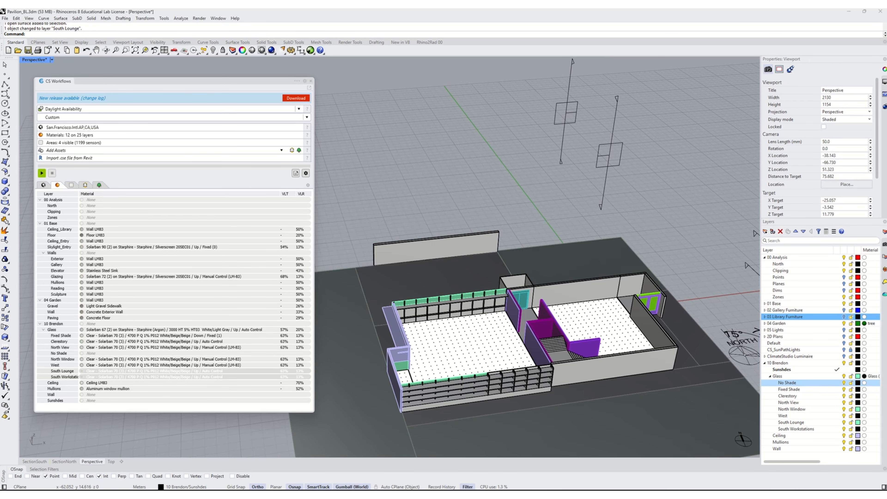
- Run the Daylight Availability simulation from the workflow panel
{"action": "left_click", "coordinate": [310, 81]}
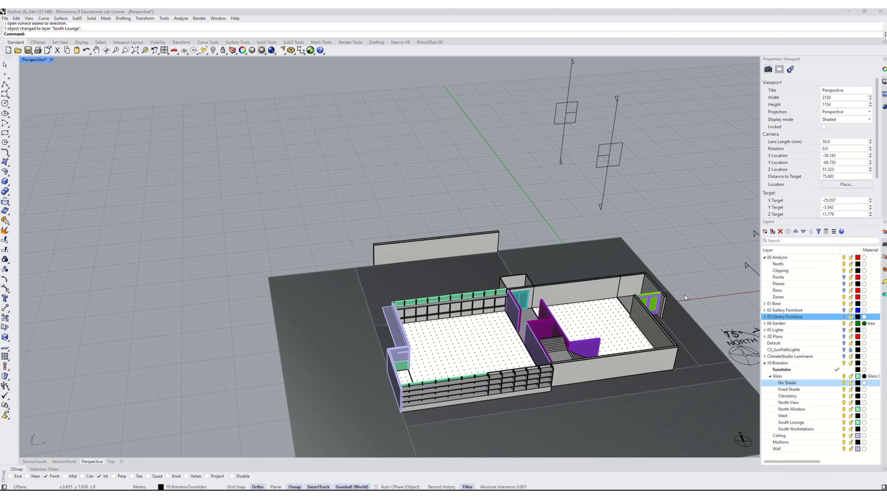
{"action": "left_click", "coordinate": [533, 186]}
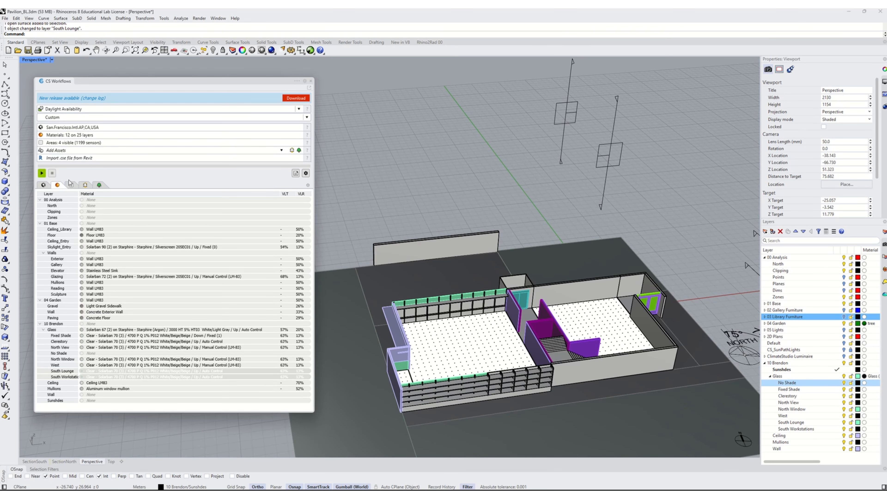
{"action": "left_click", "coordinate": [41, 173]}
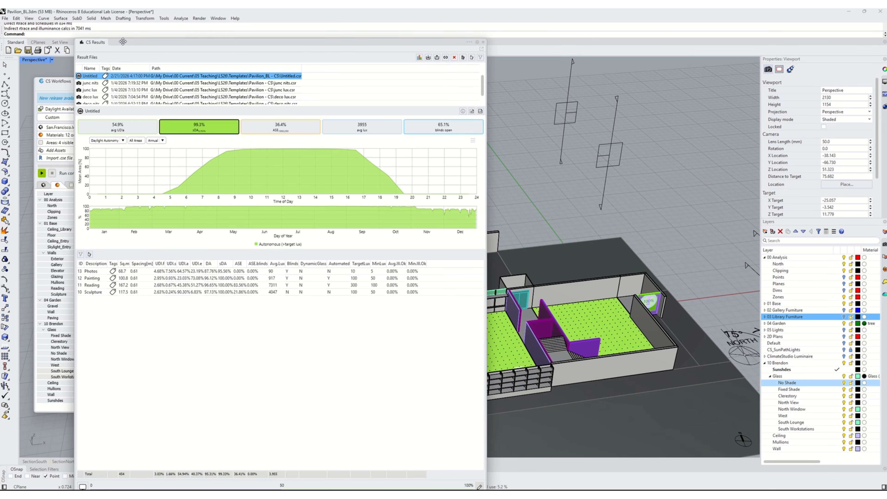
- Reposition and resize the CS Results window and enlarge its daylight autonomy chart area
{"action": "left_click_drag", "start_coordinate": [121, 44], "coordinate": [60, 21]}
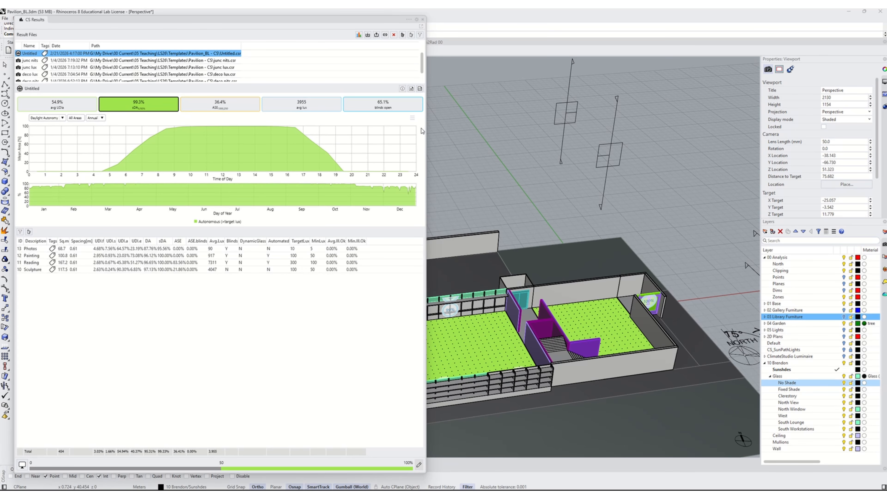
{"action": "left_click_drag", "start_coordinate": [426, 130], "coordinate": [408, 131]}
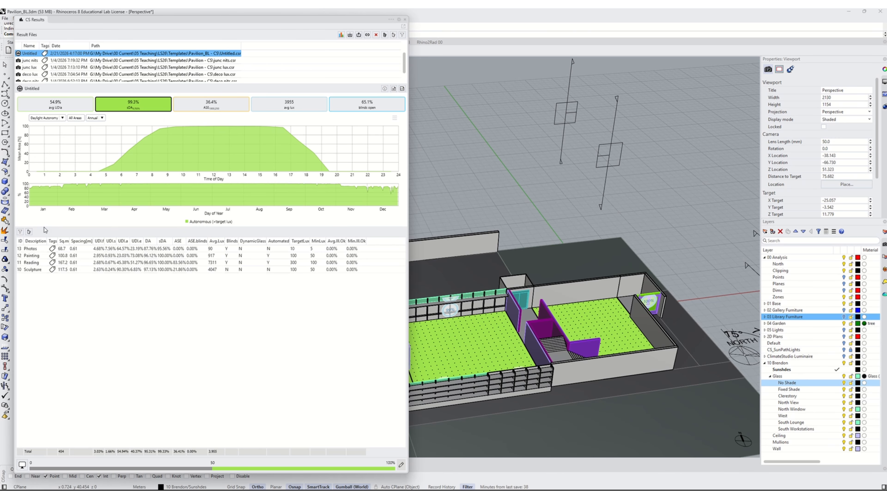
{"action": "left_click_drag", "start_coordinate": [44, 227], "coordinate": [56, 363]}
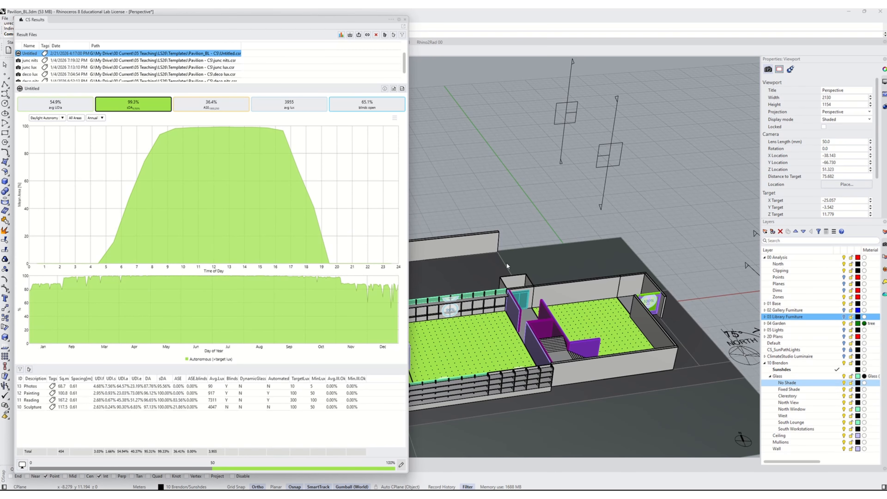